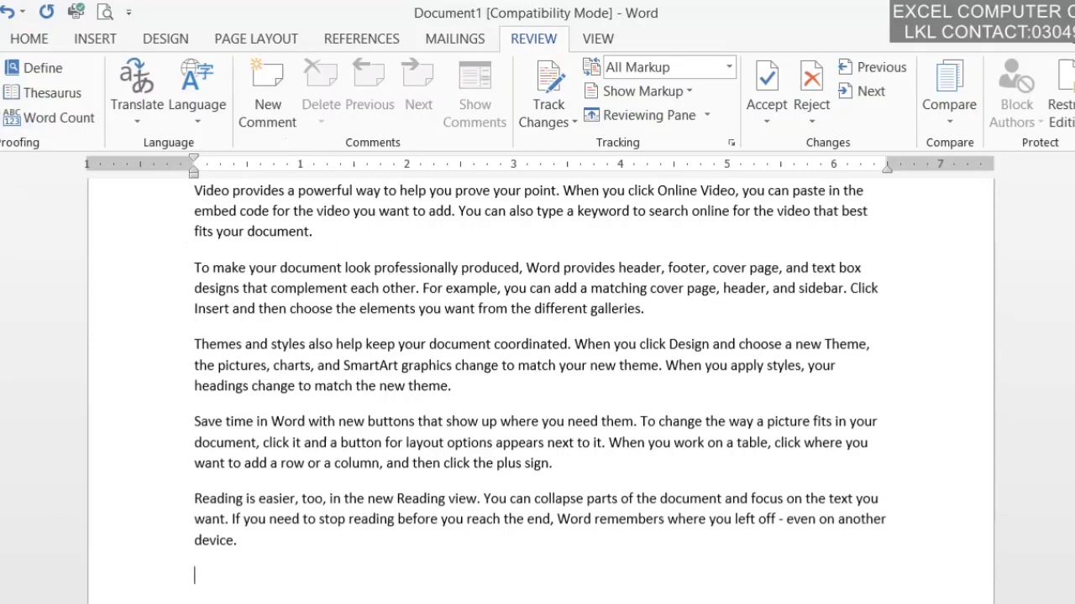
Step: Misspell 'help' as 'hllp' and add a stray space before the period after 'add'
scroll(393, 264, up, 3)
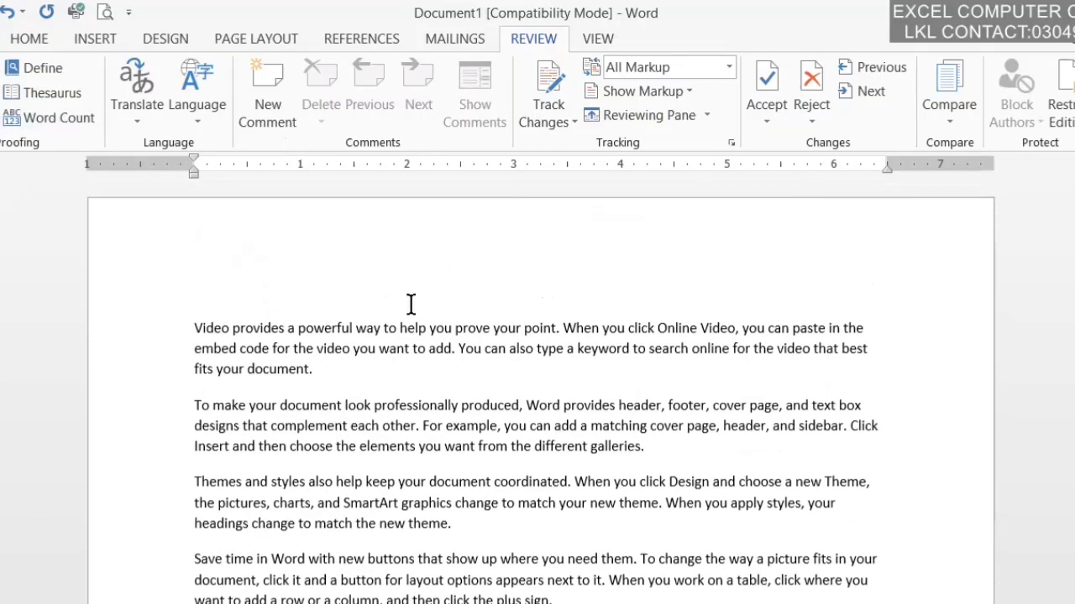
click(424, 327)
key(BackSpace)
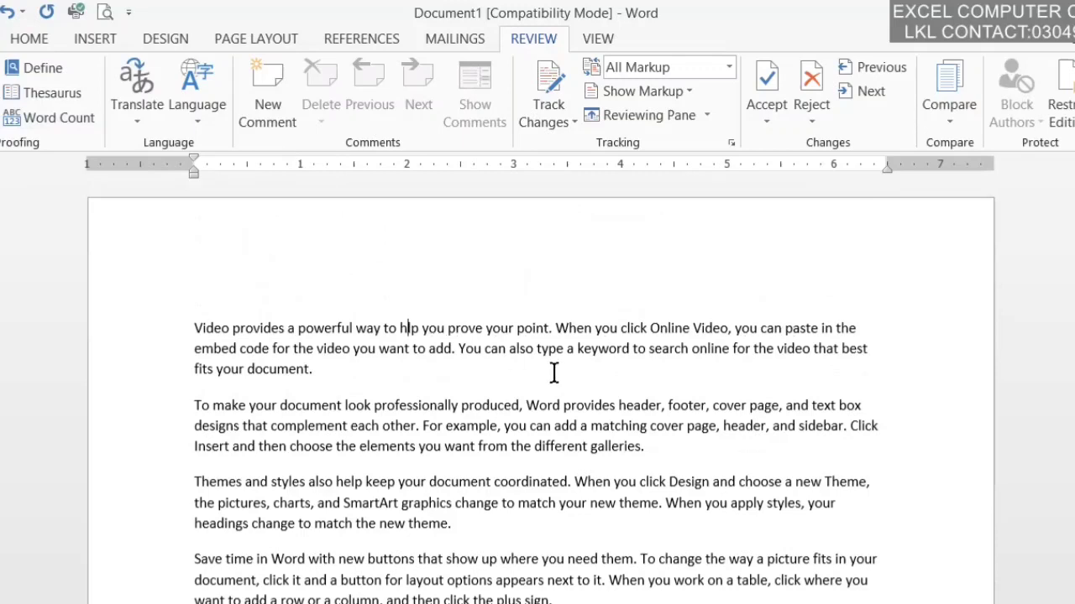
text(i)
key(Down)
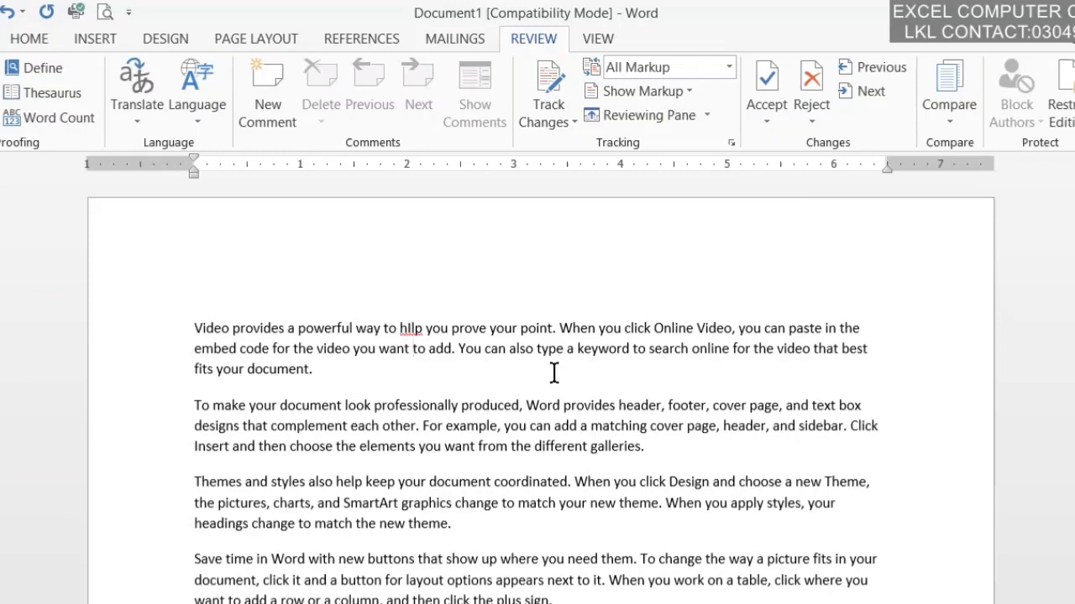
key(BackSpace)
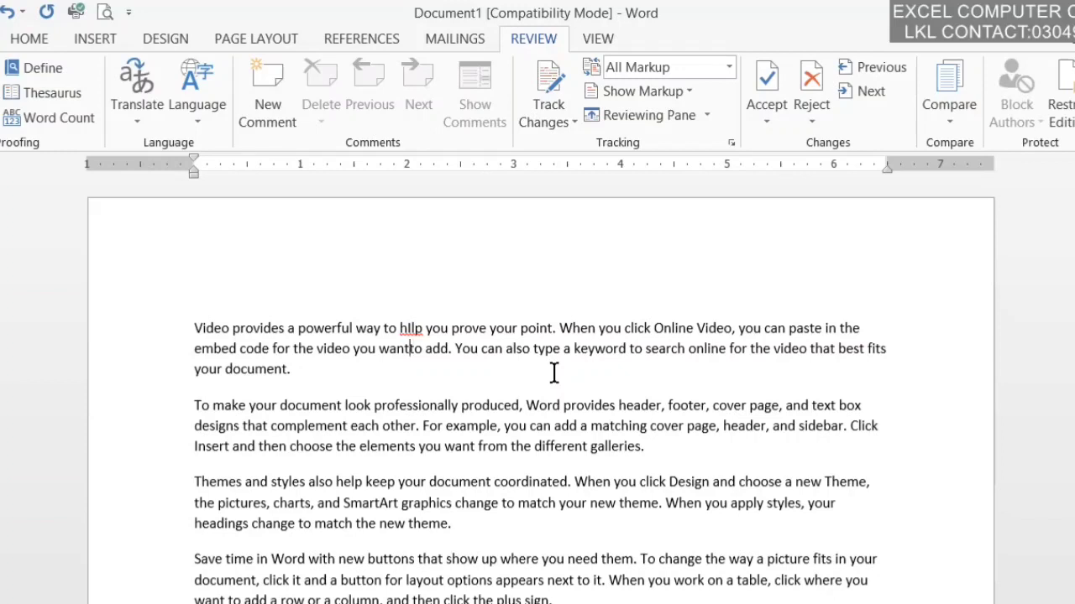
key(Right)
key(Right)
key(Right)
key(Right)
key(Right)
key(Right)
key(Left)
key(Left)
key(Left)
key(Left)
key(Left)
key(Left)
key(Right)
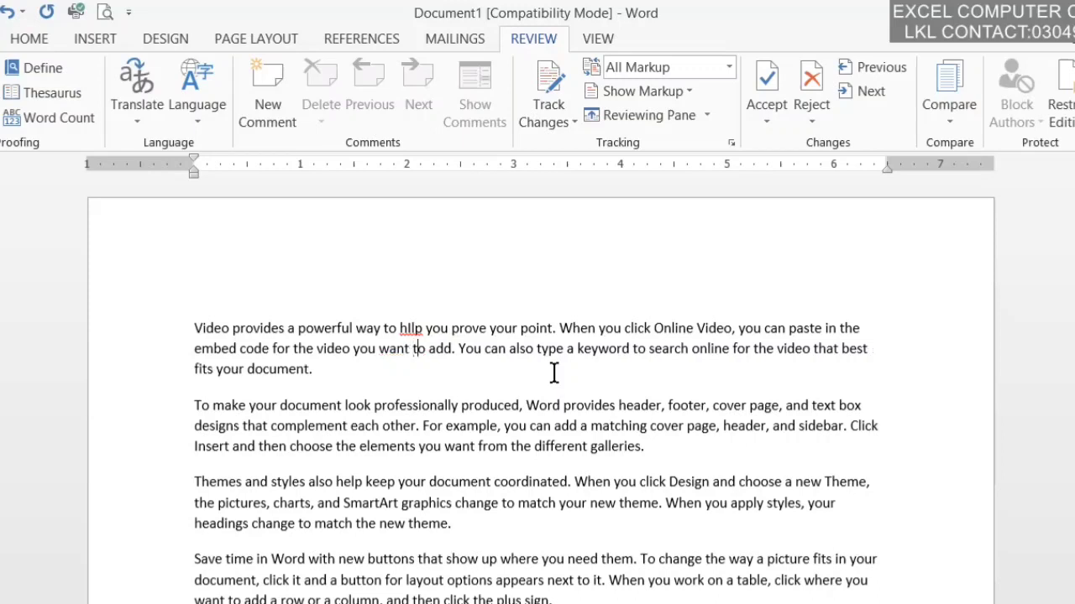
key(Right)
key(Right)
key(Right)
key(Right)
key(Right)
key(Right)
key(Right)
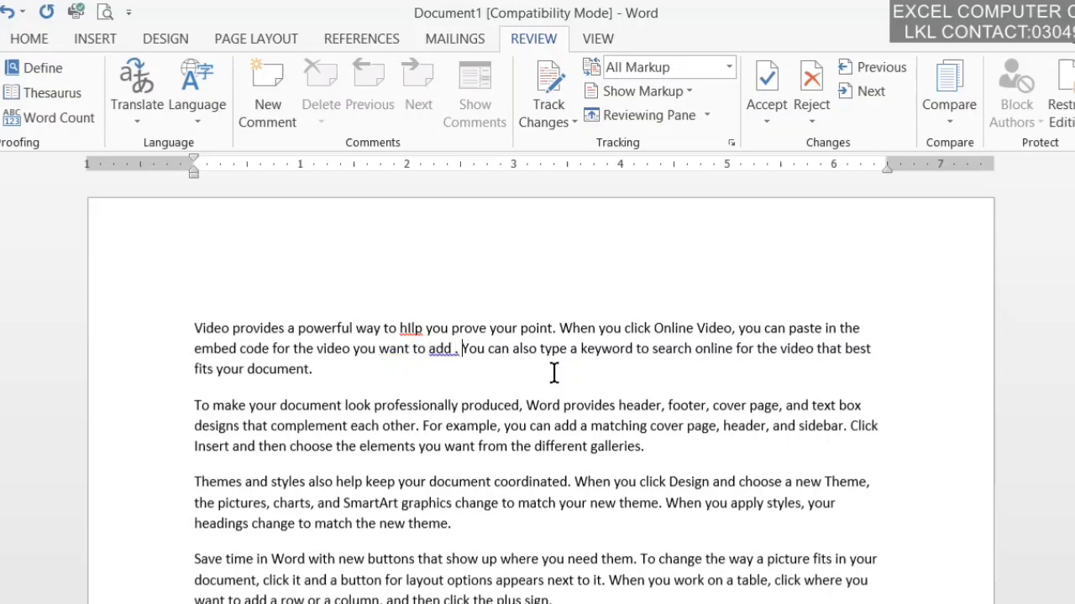
key(Right)
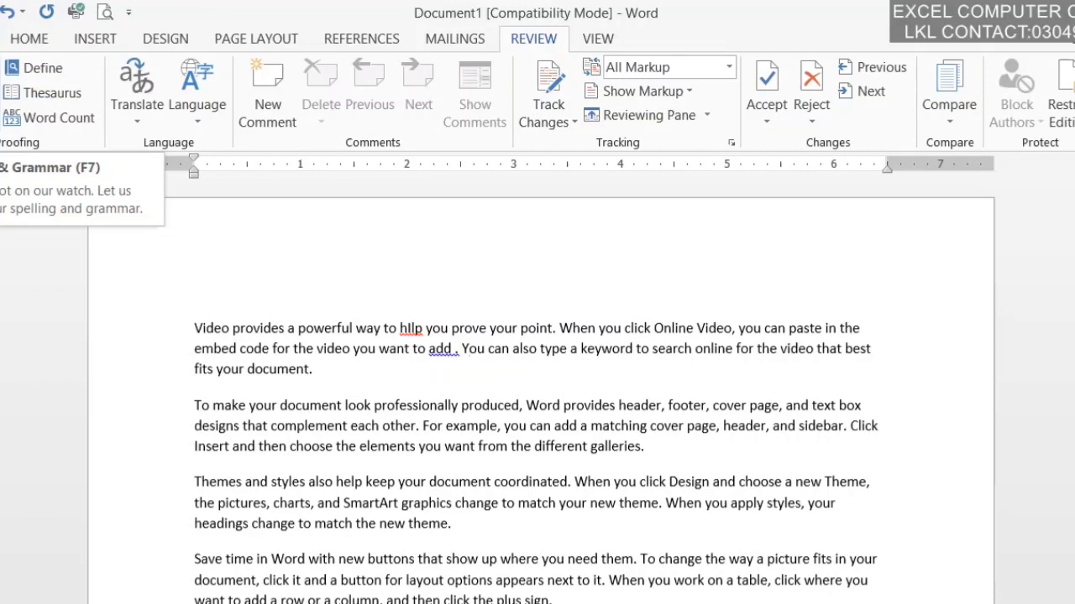
Step: Run the F7 spelling check, changing 'hllp' to 'help' and 'add .' to 'add.'
key(F7)
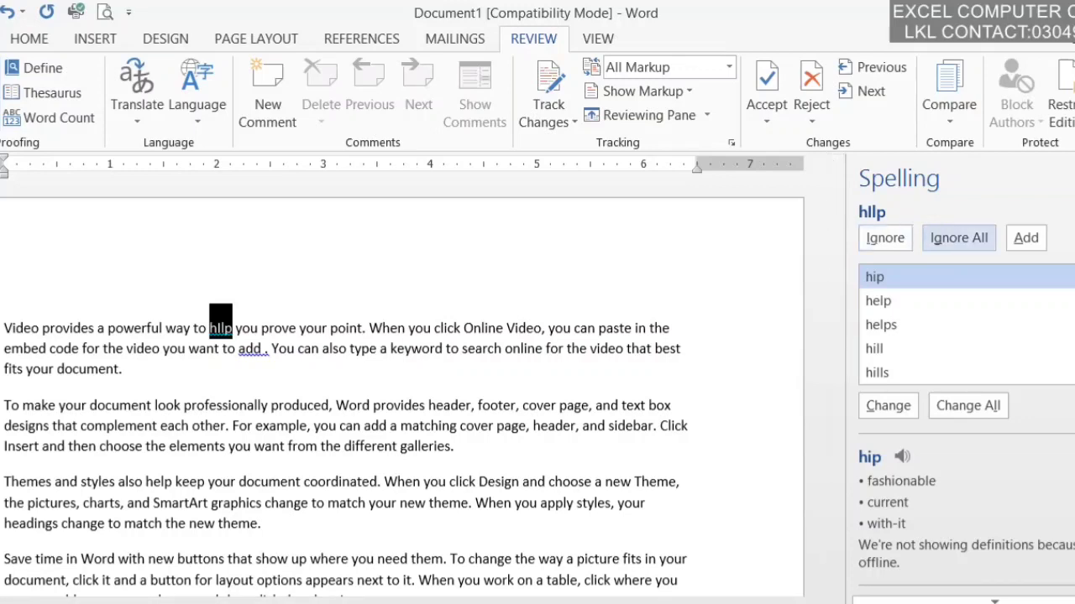
click(890, 301)
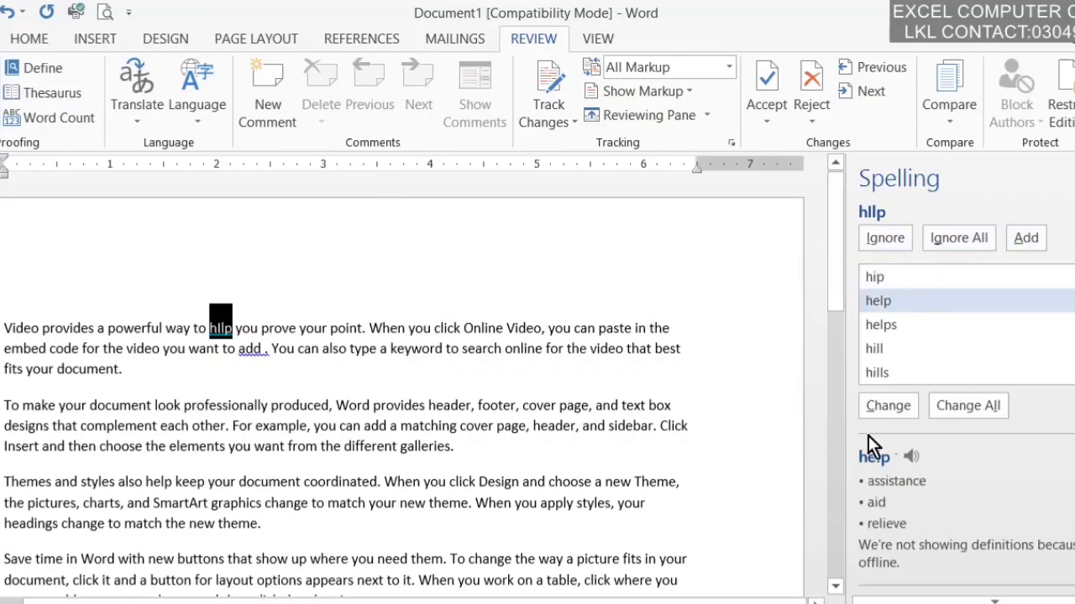
click(888, 406)
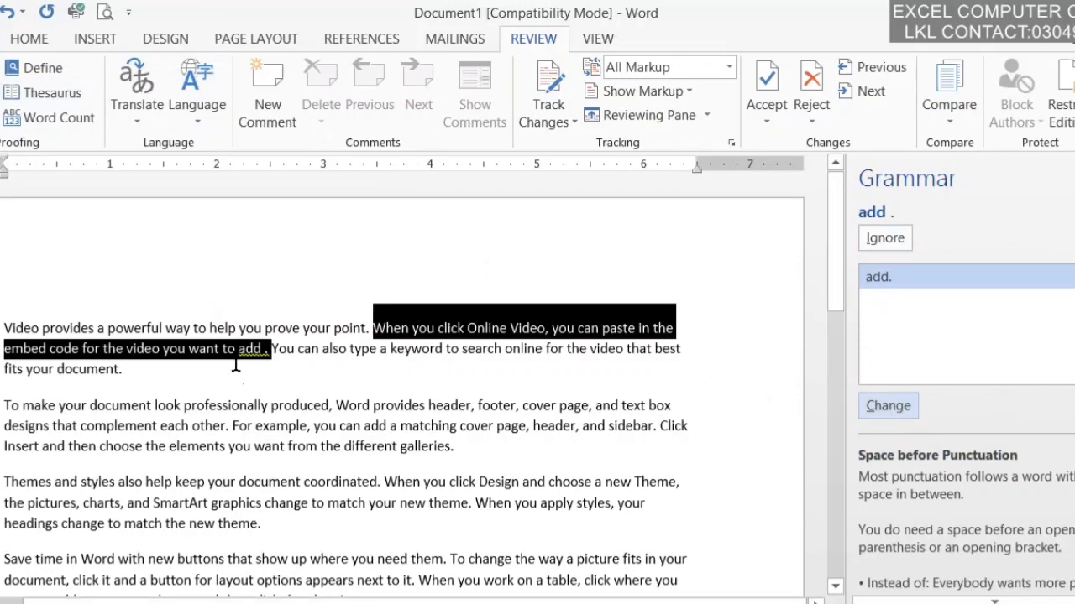
click(239, 336)
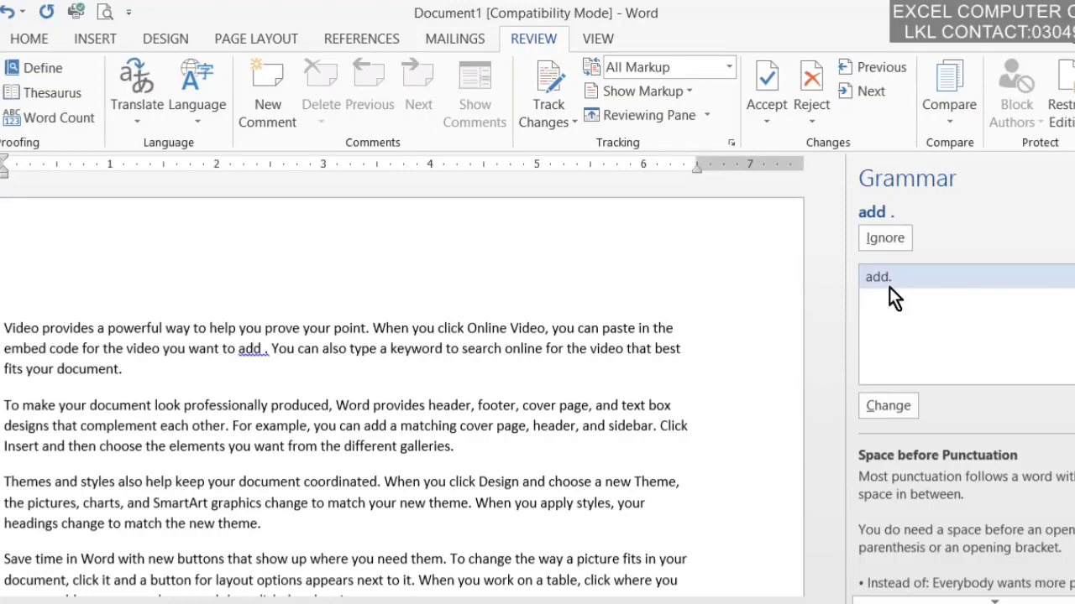
click(894, 401)
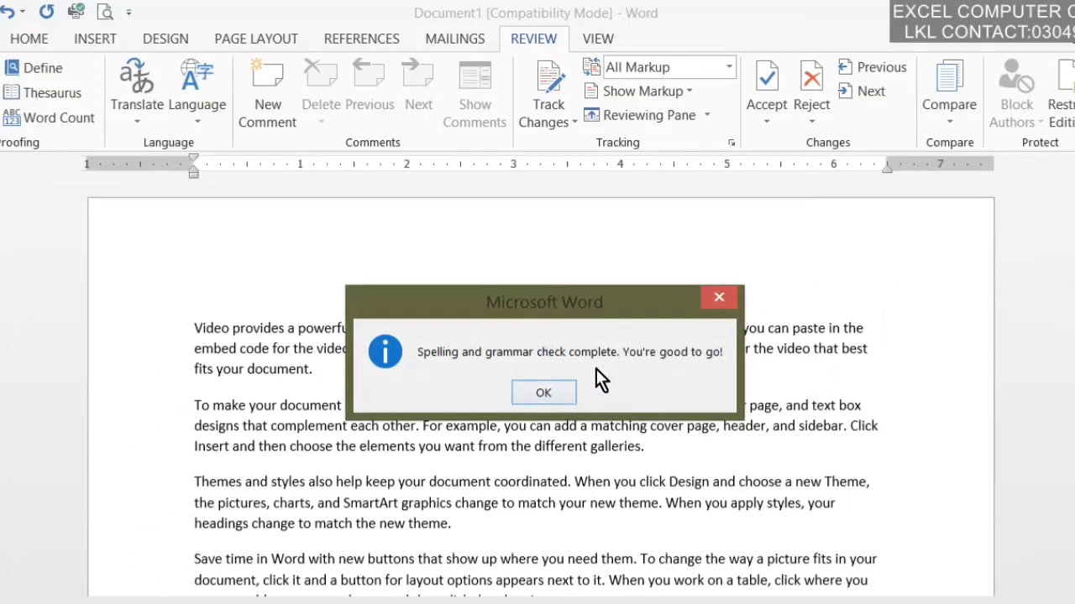
click(547, 392)
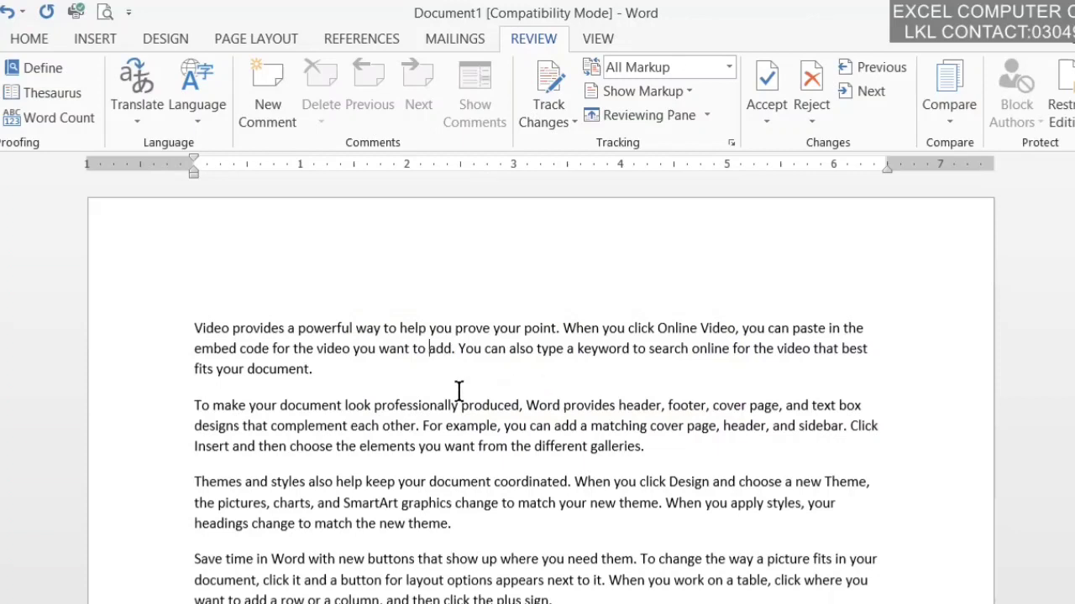
Step: Type 'HILP' after 'fits your document.' at the end of the first paragraph
click(399, 385)
text(HILP)
click(313, 369)
double_click(328, 348)
click(328, 369)
Step: Convert 'HILP' to lowercase 'hilp' using the Home tab's Change Case option
drag(346, 364, 317, 367)
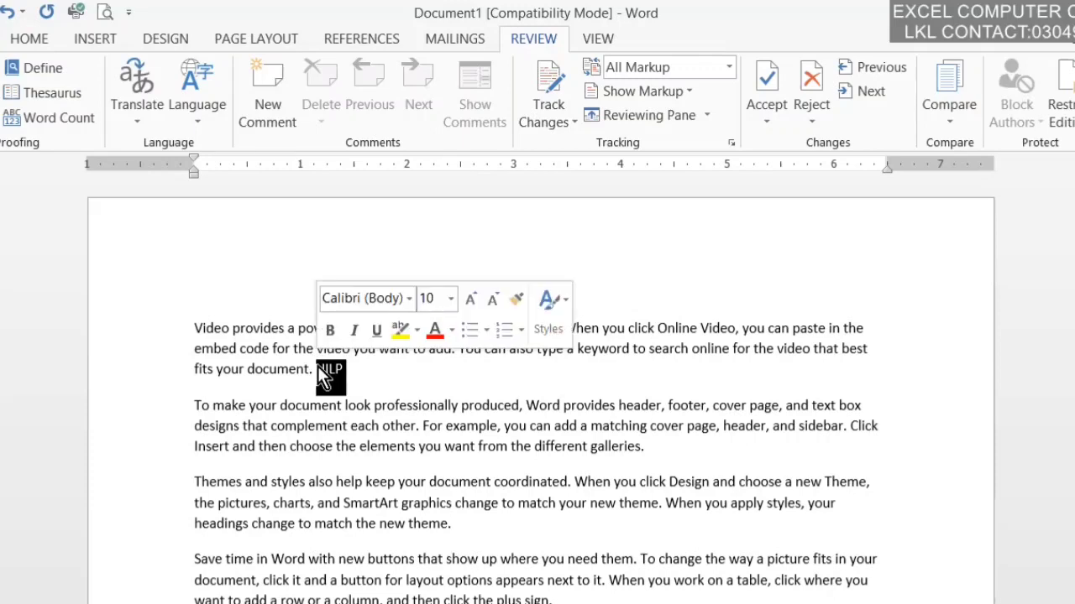
click(30, 42)
click(317, 84)
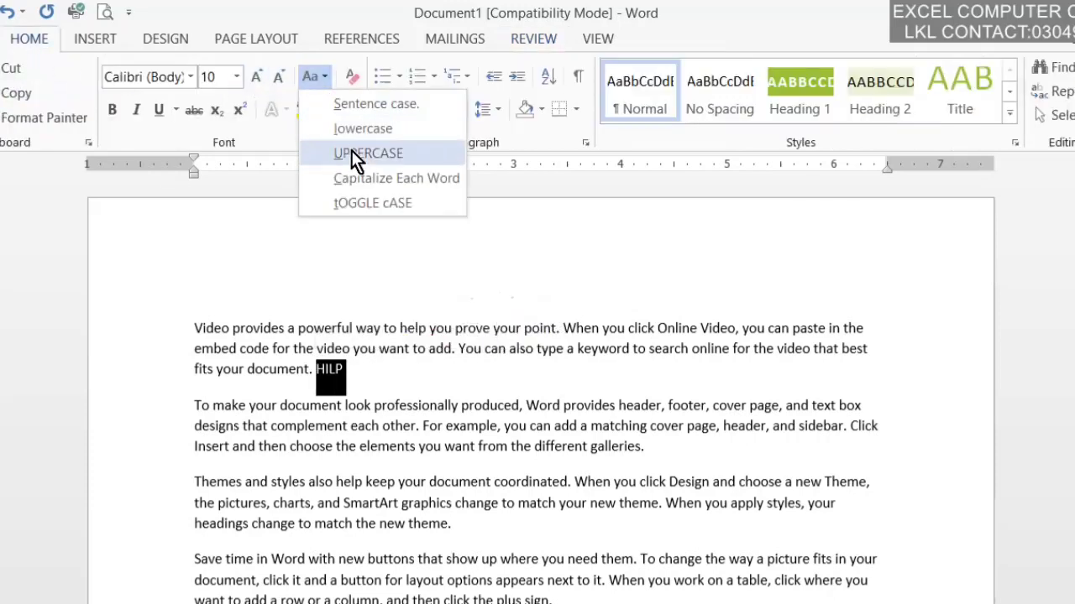
click(352, 126)
click(364, 354)
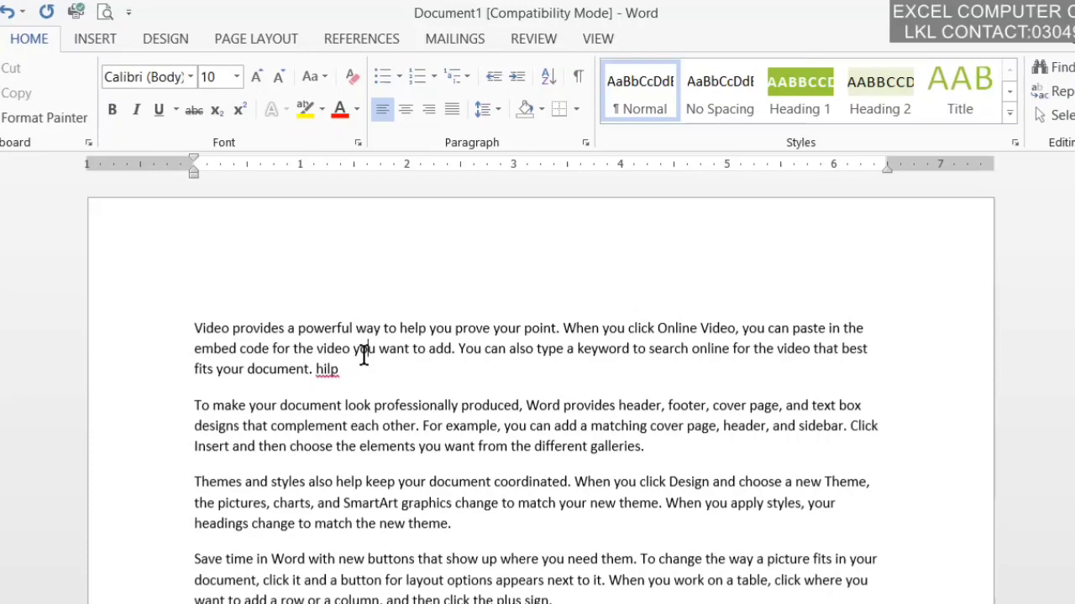
click(525, 37)
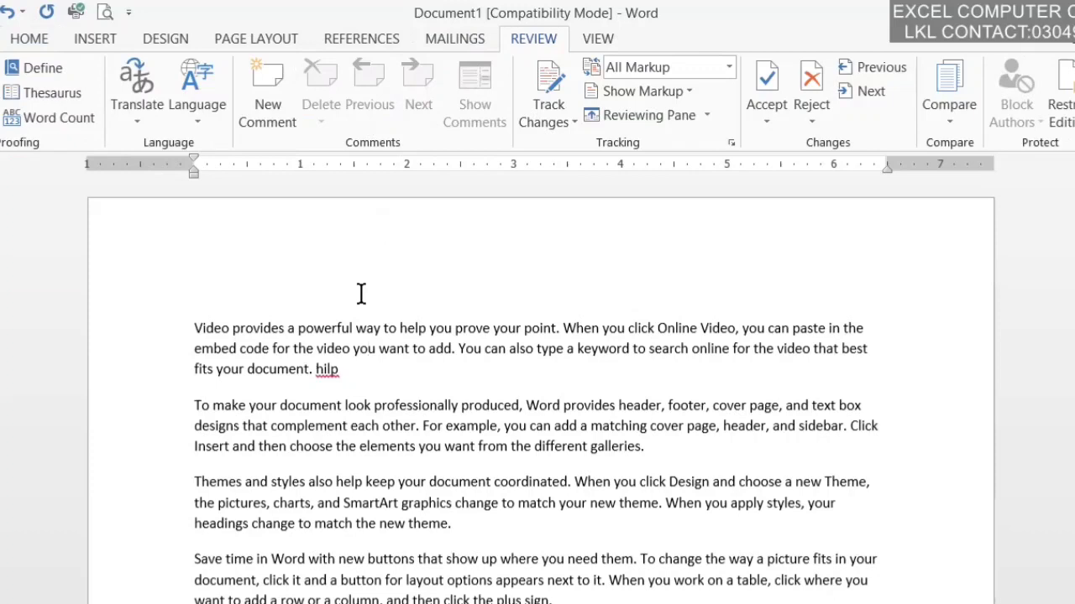
Step: Replace 'hilp' with a surname in lowercase and run the spelling check on it
click(339, 372)
key(BackSpace)
key(BackSpace)
key(BackSpace)
key(BackSpace)
key(BackSpace)
text(SHINWA)
key(BackSpace)
key(BackSpace)
key(BackSpace)
key(BackSpace)
key(BackSpace)
key(BackSpace)
text(shinwari)
key(BackSpace)
key(BackSpace)
text(ri)
click(341, 369)
key(F7)
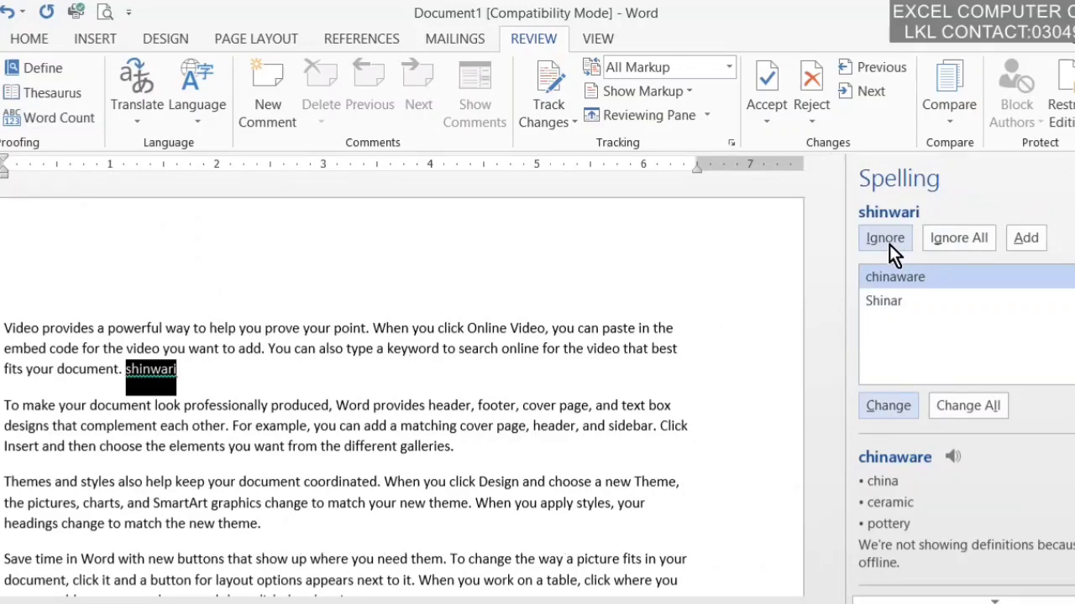
Step: Accept the capitalised form of the surname, ignore its spelling flag, and finish the check
click(889, 244)
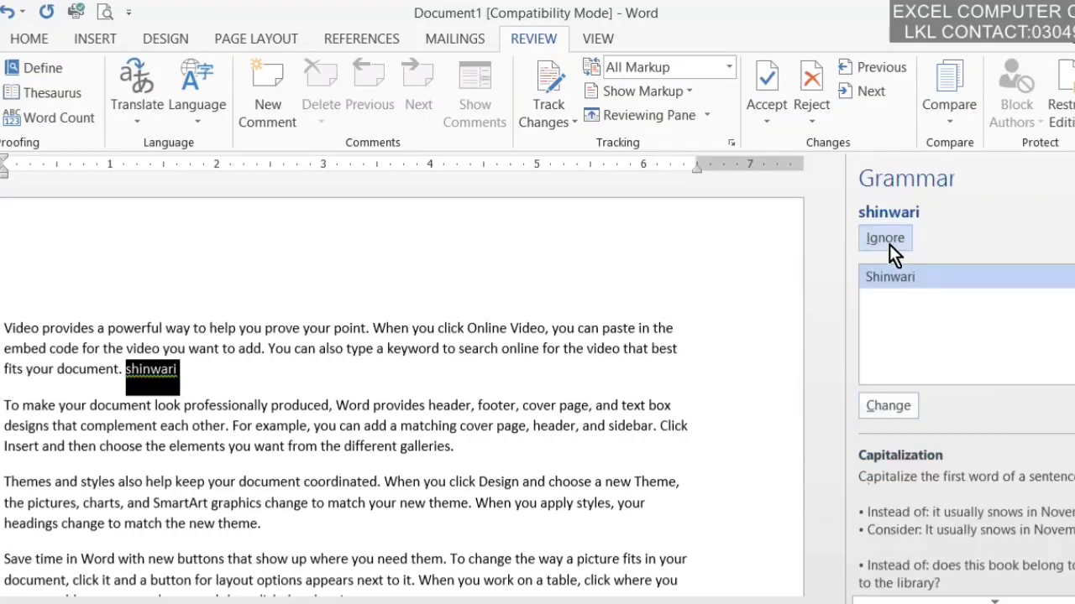
click(446, 349)
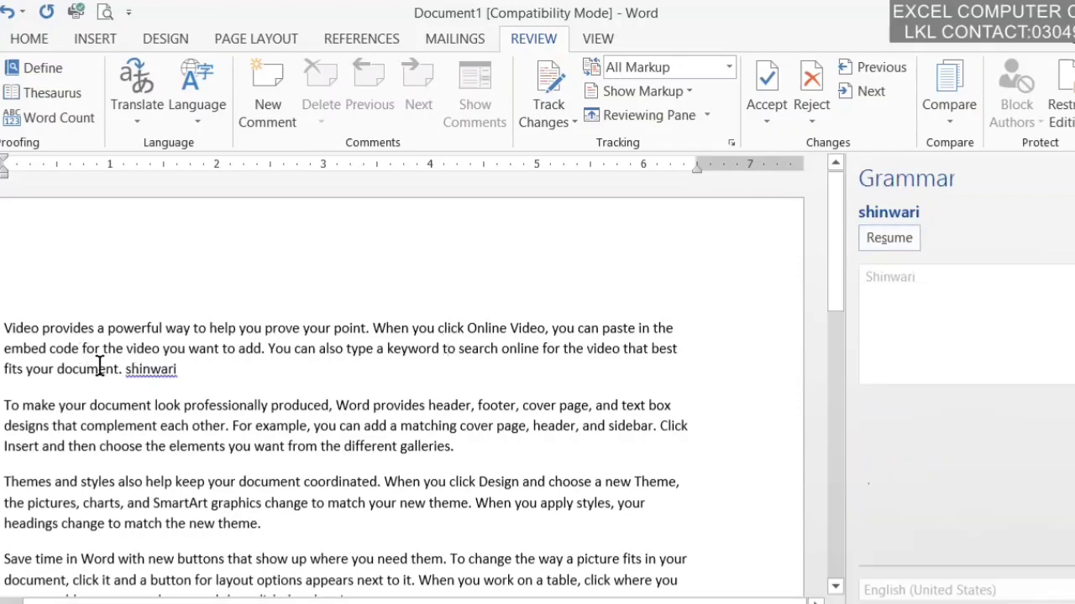
click(137, 369)
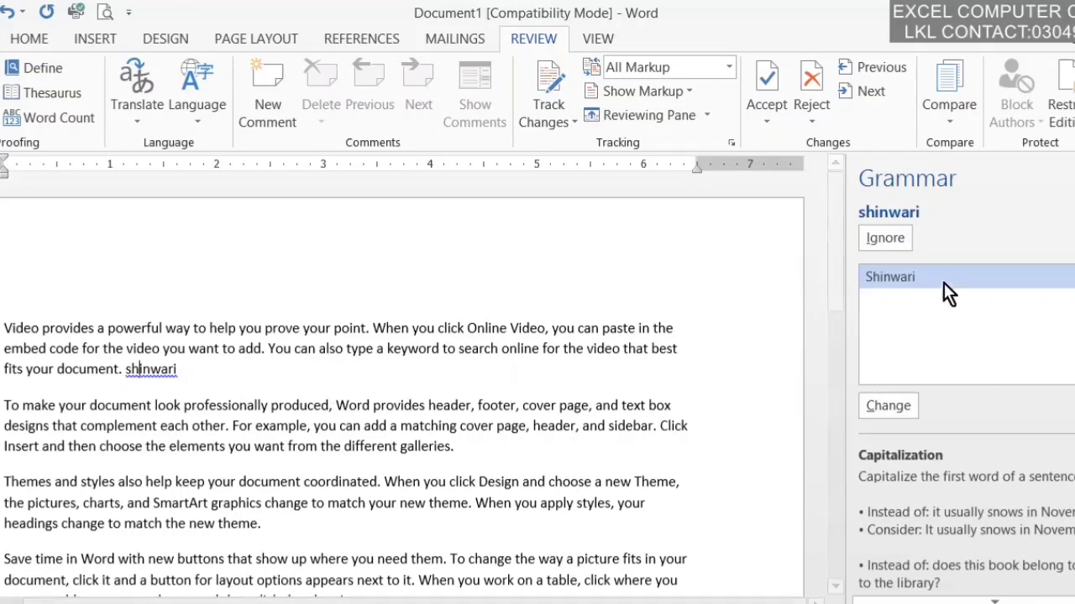
click(884, 287)
click(884, 401)
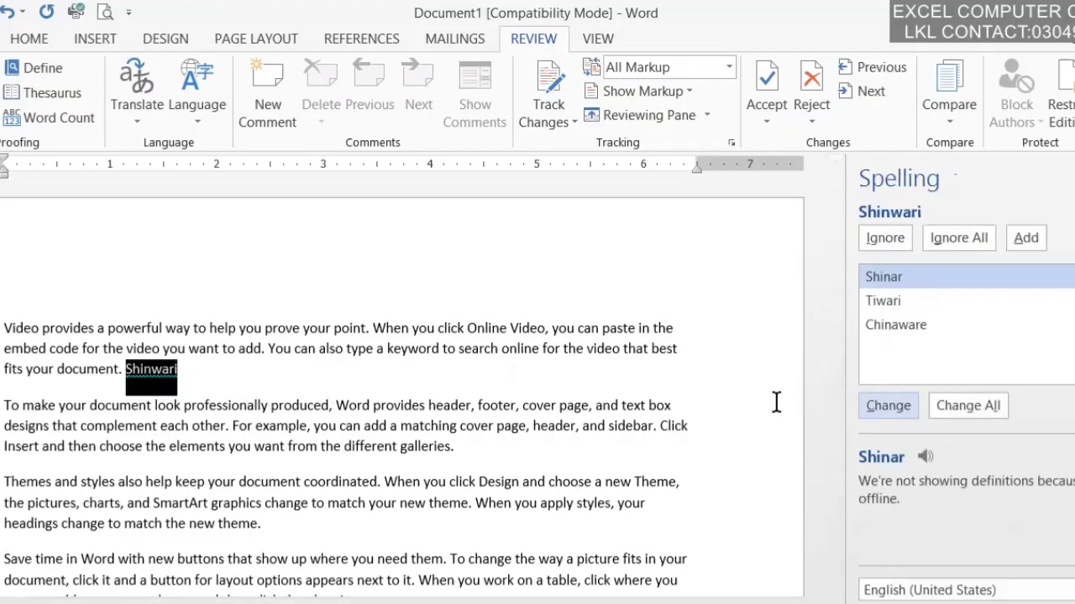
click(359, 417)
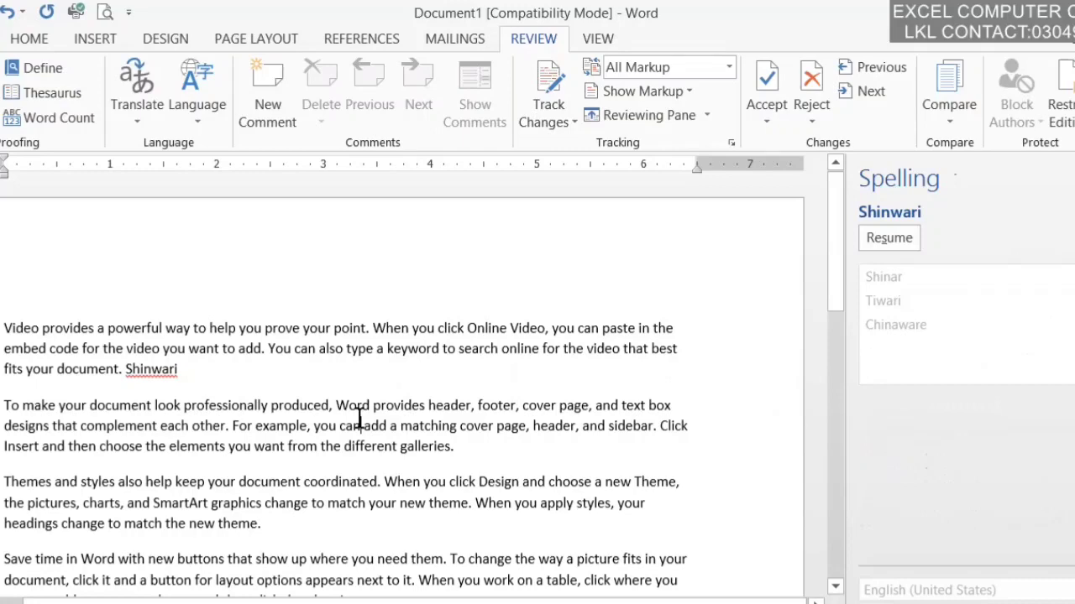
click(144, 370)
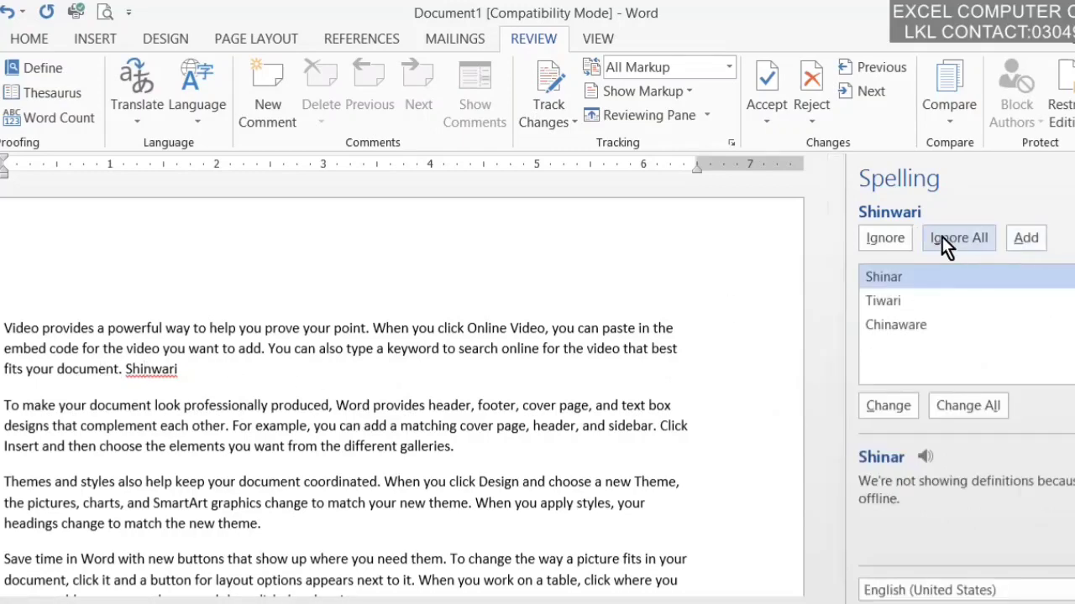
click(883, 241)
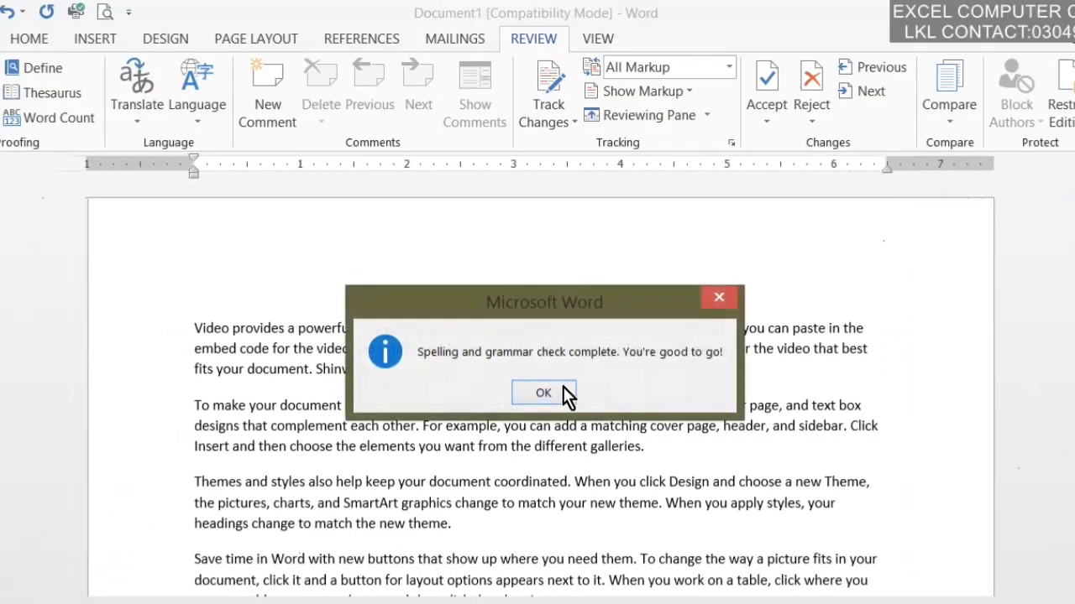
click(543, 393)
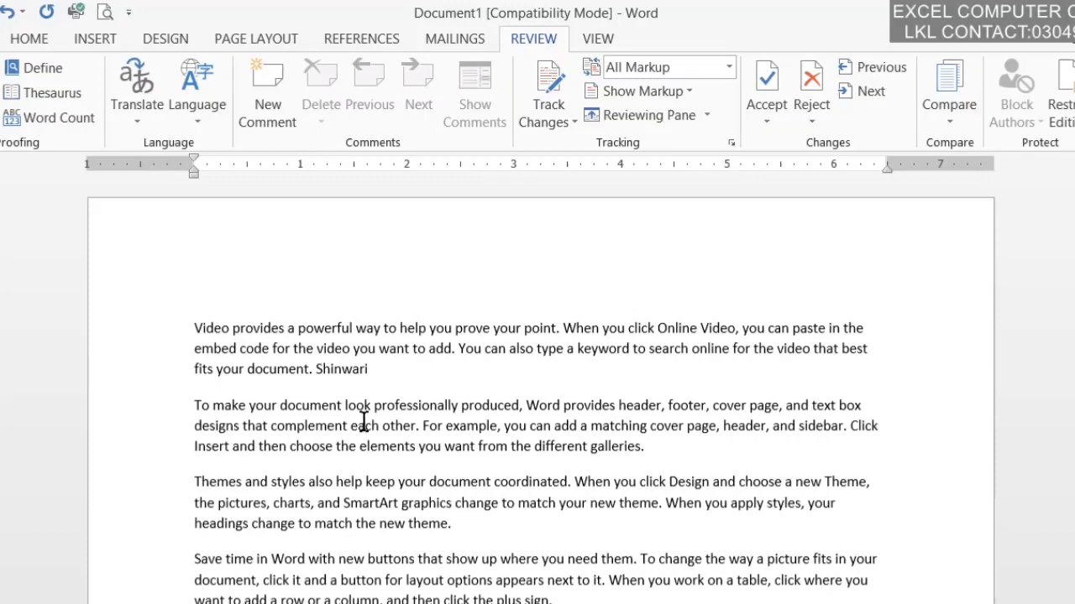
Step: Look up 'each' in the dictionary, close that pane, and open the Thesaurus for it
click(363, 419)
click(32, 65)
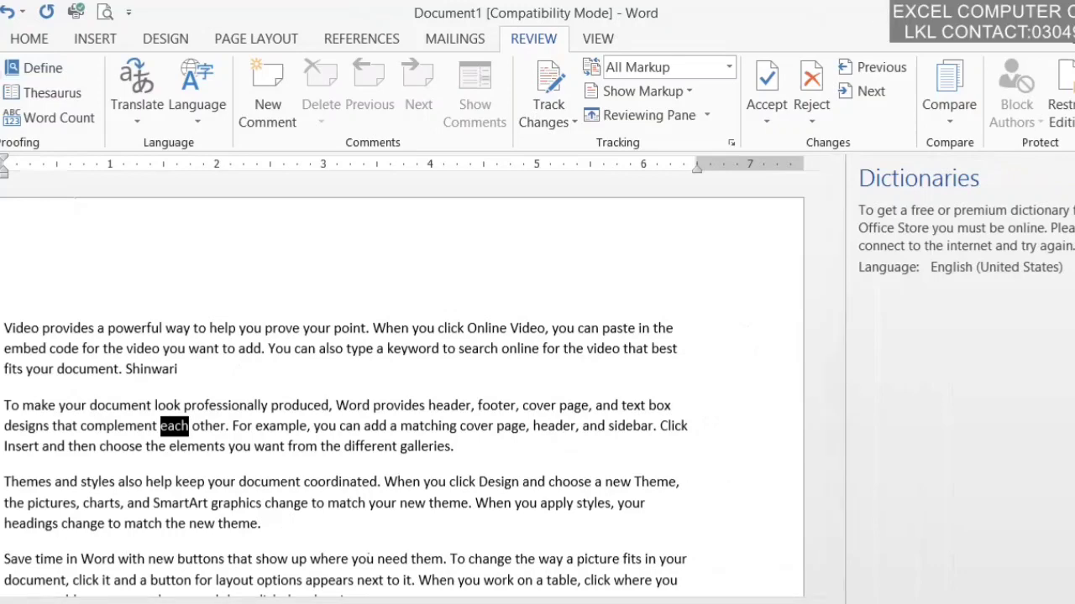
click(1074, 174)
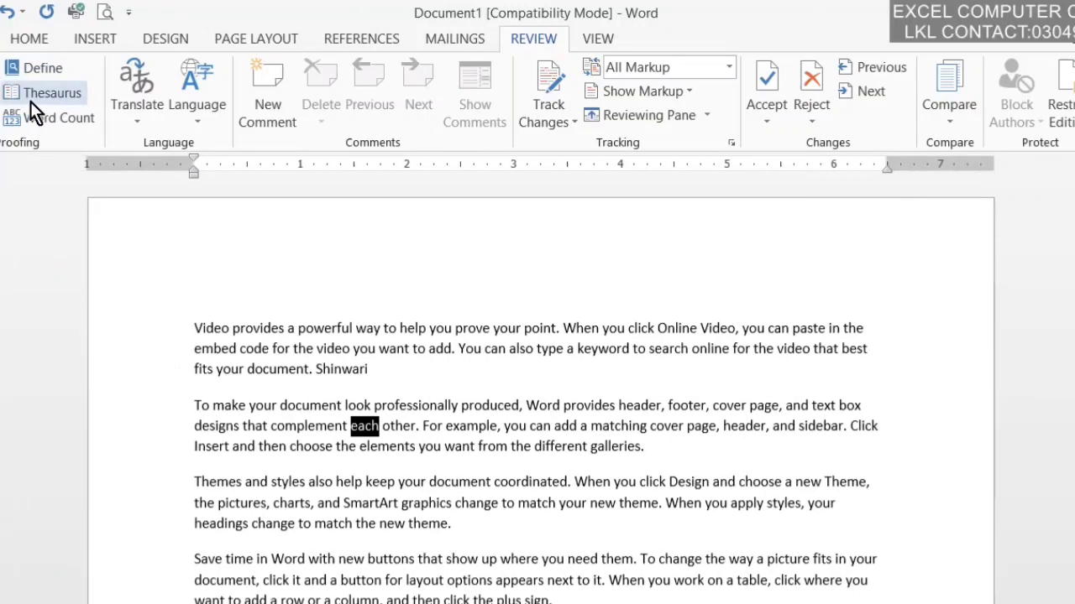
click(30, 101)
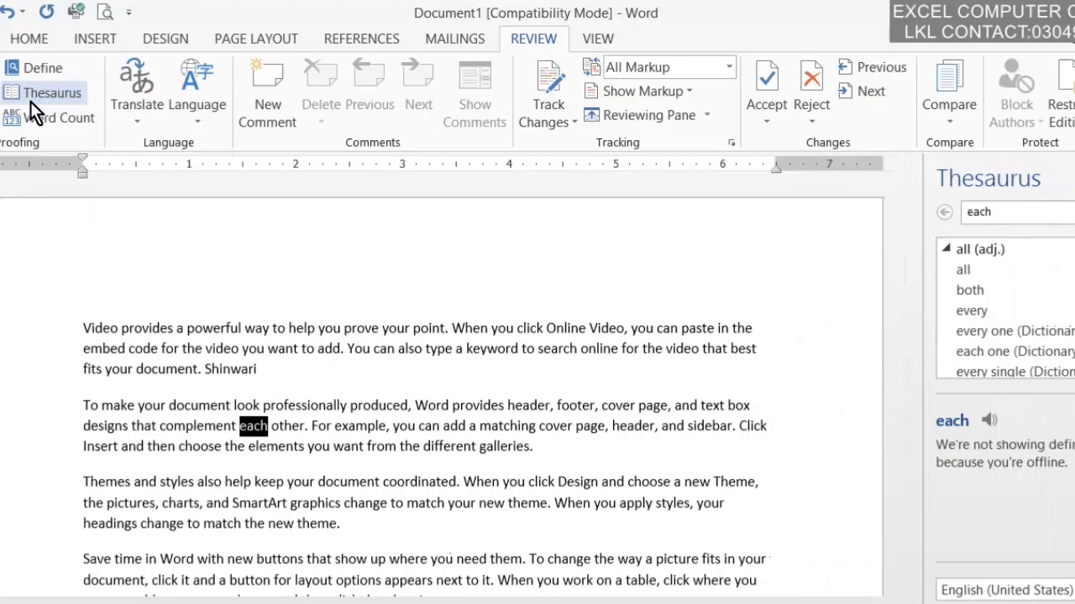
Step: Search the thesaurus for 'laptop' and browse synonyms like processor, CPU and notebook
click(1020, 216)
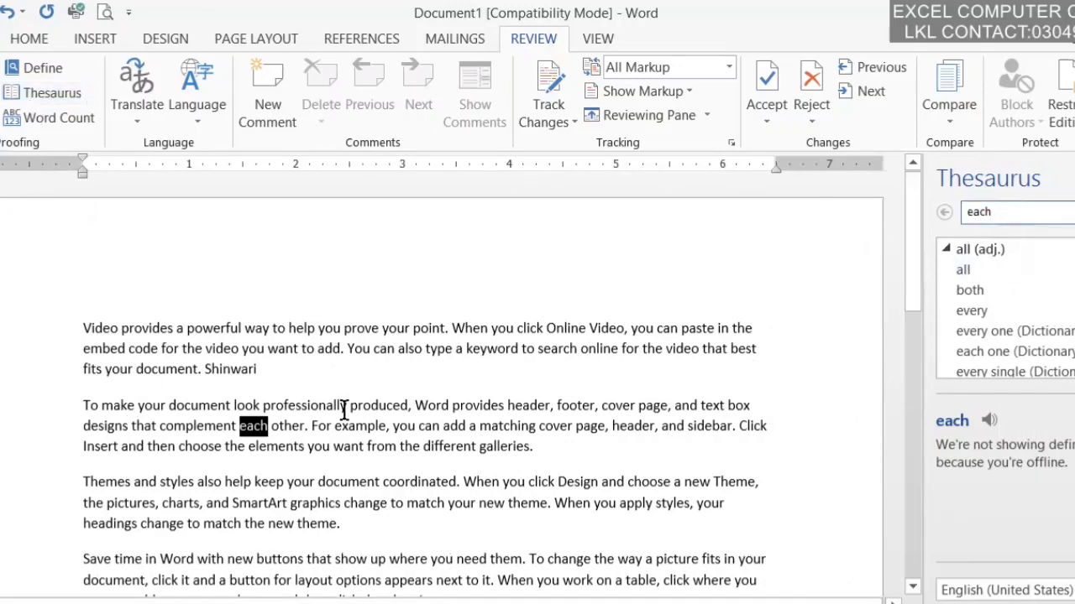
triple_click(378, 405)
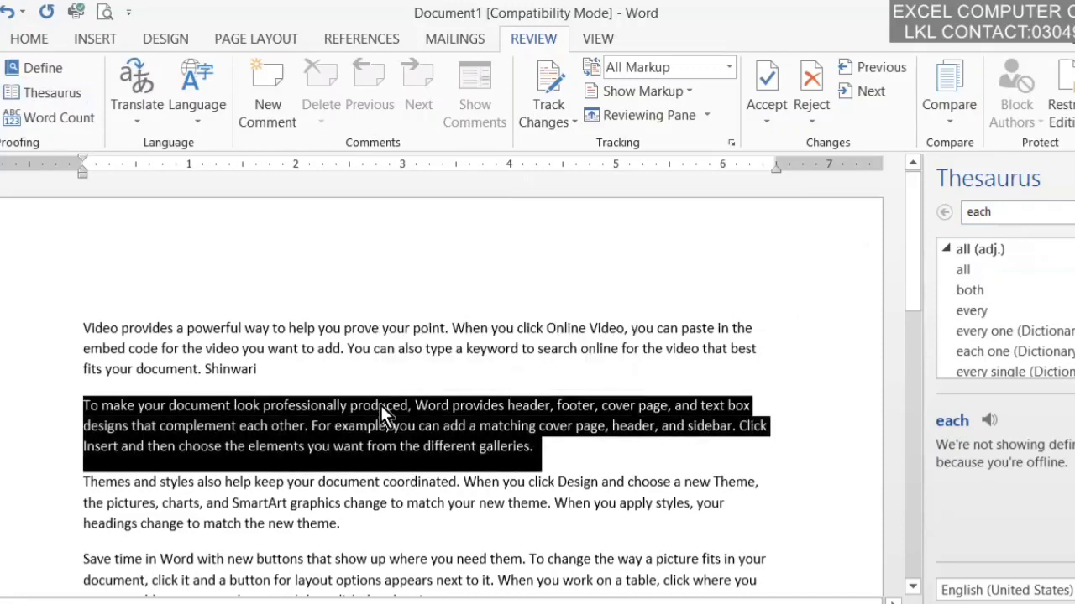
click(380, 405)
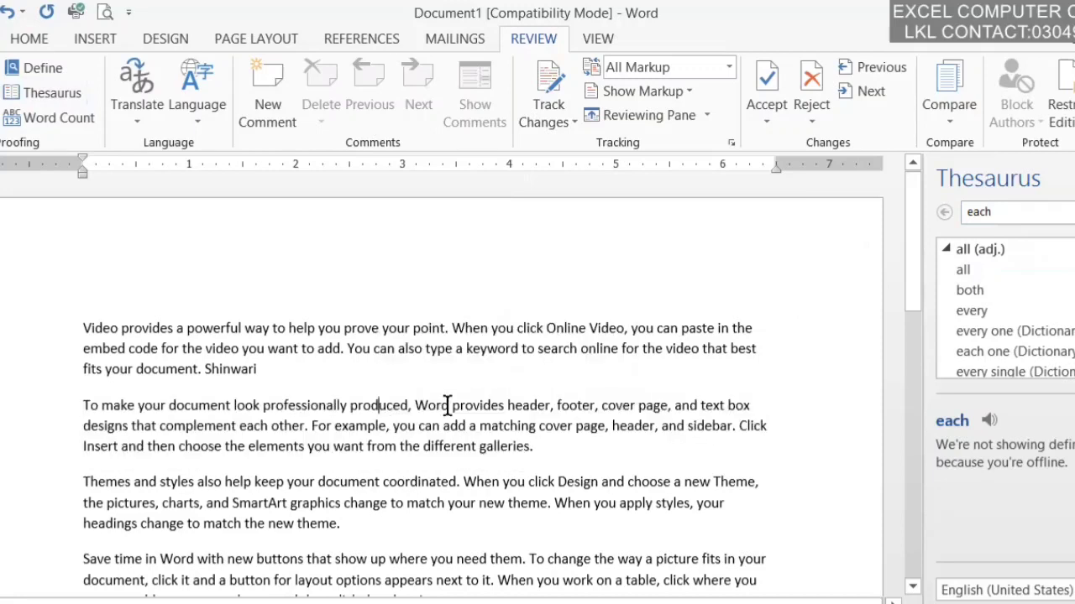
click(1008, 212)
key(BackSpace)
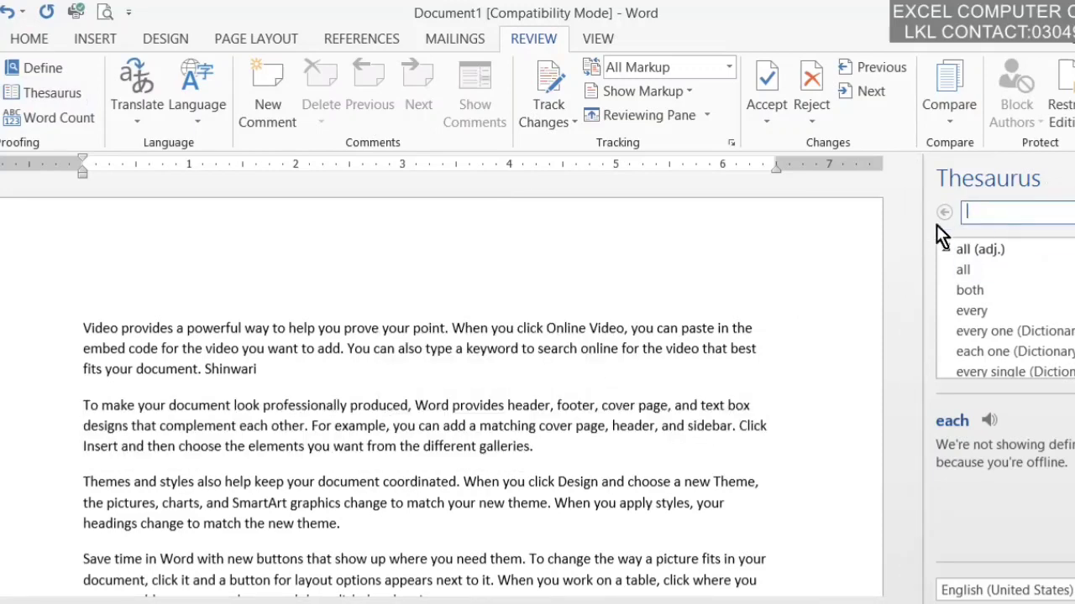
text(laptop)
key(Return)
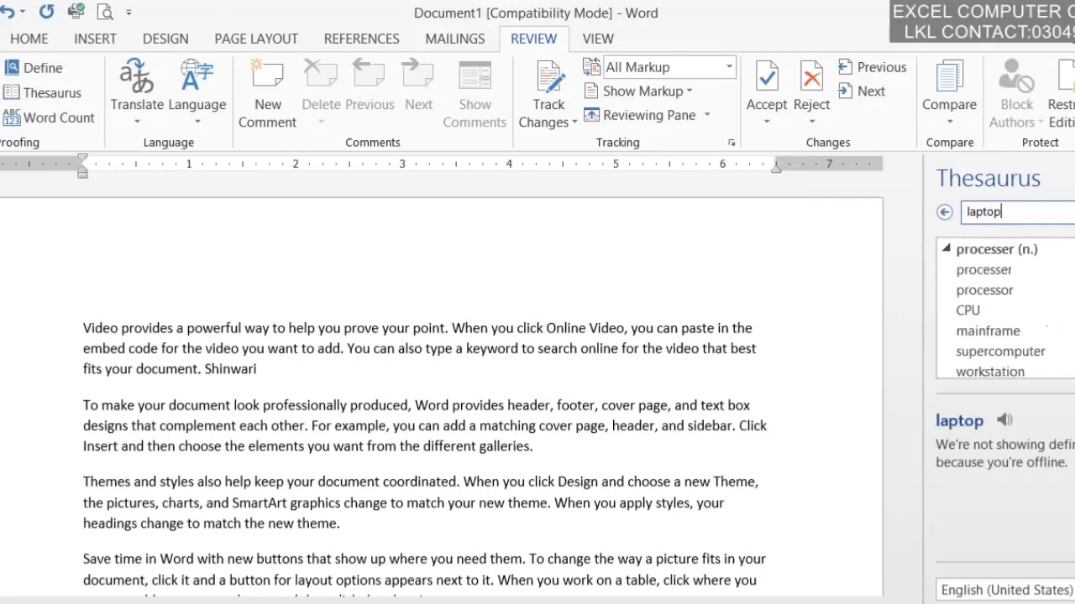
scroll(1004, 310, down, 1)
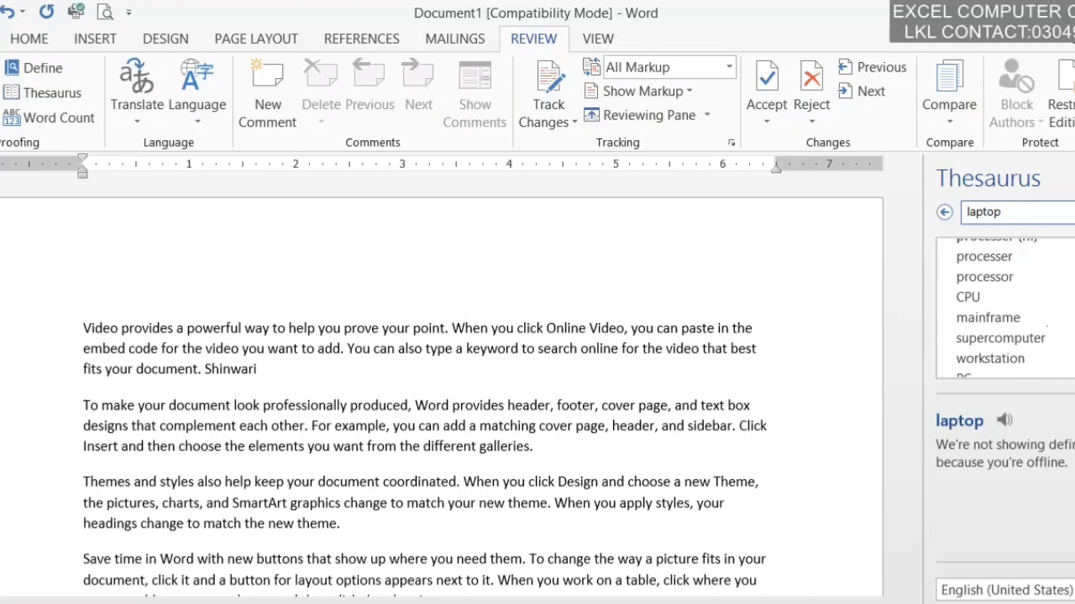
scroll(1004, 311, down, 2)
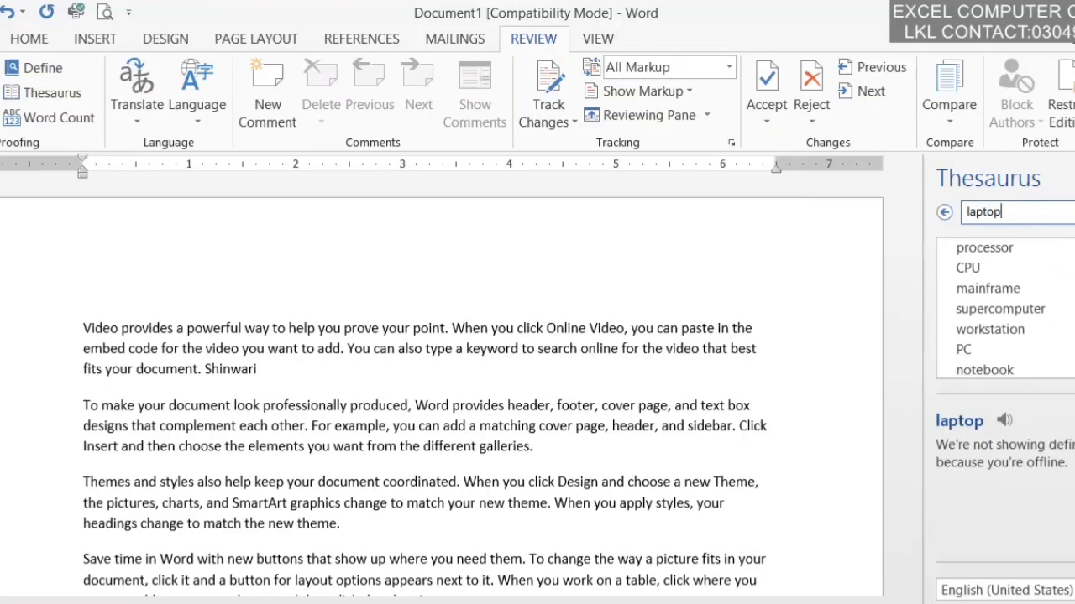
scroll(999, 310, down, 1)
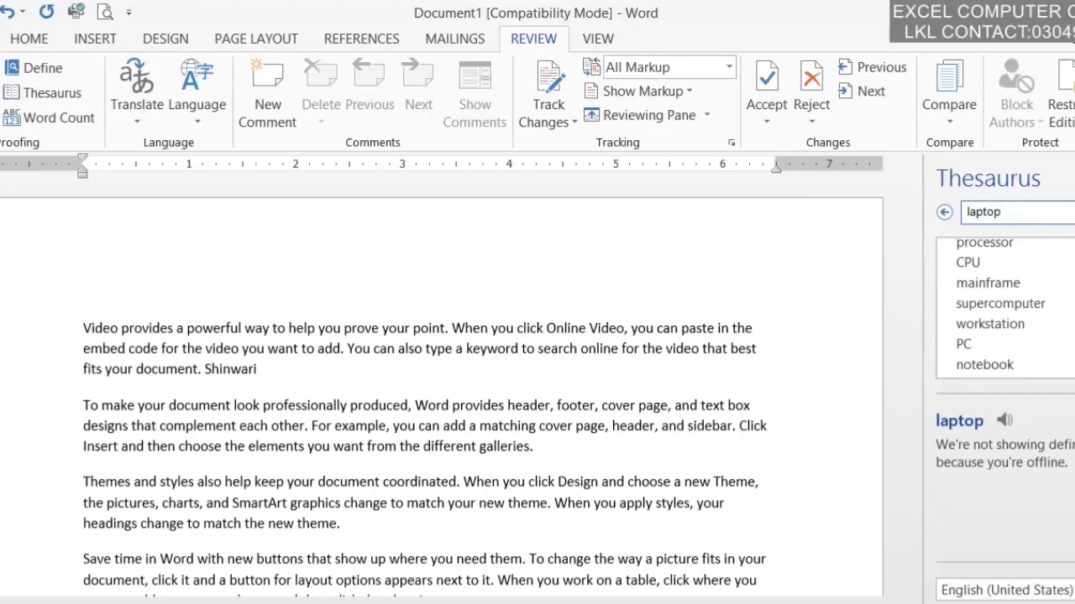
scroll(999, 311, down, 2)
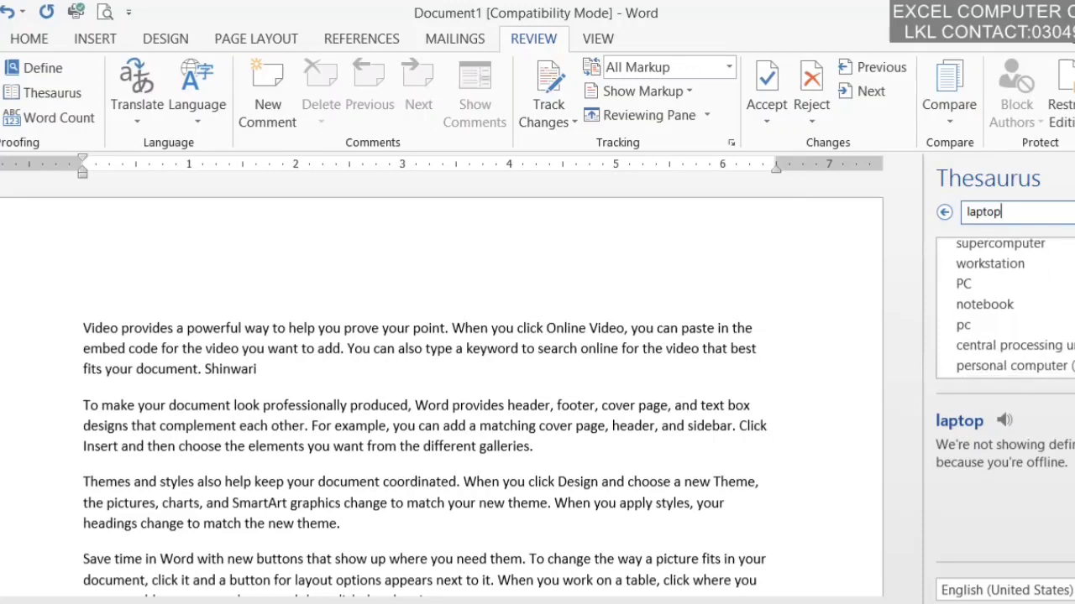
scroll(1003, 307, down, 1)
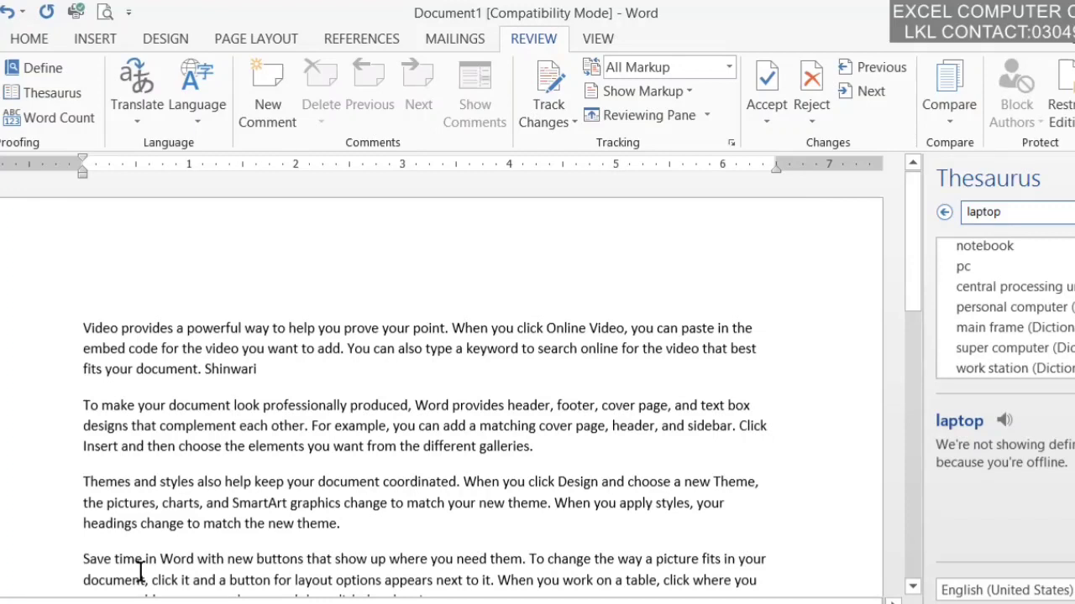
click(74, 128)
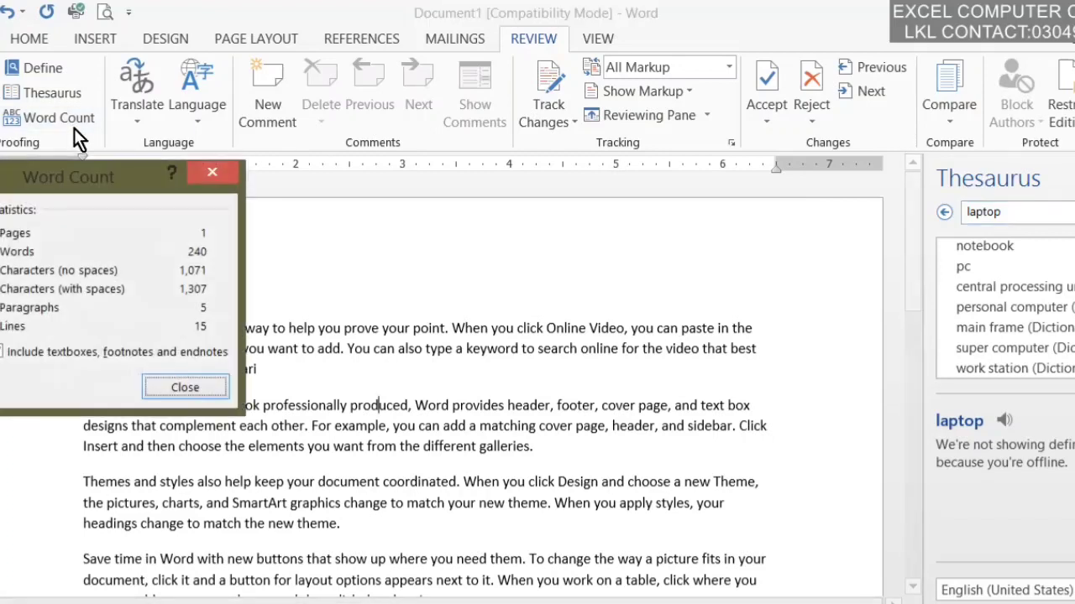
drag(91, 180, 106, 60)
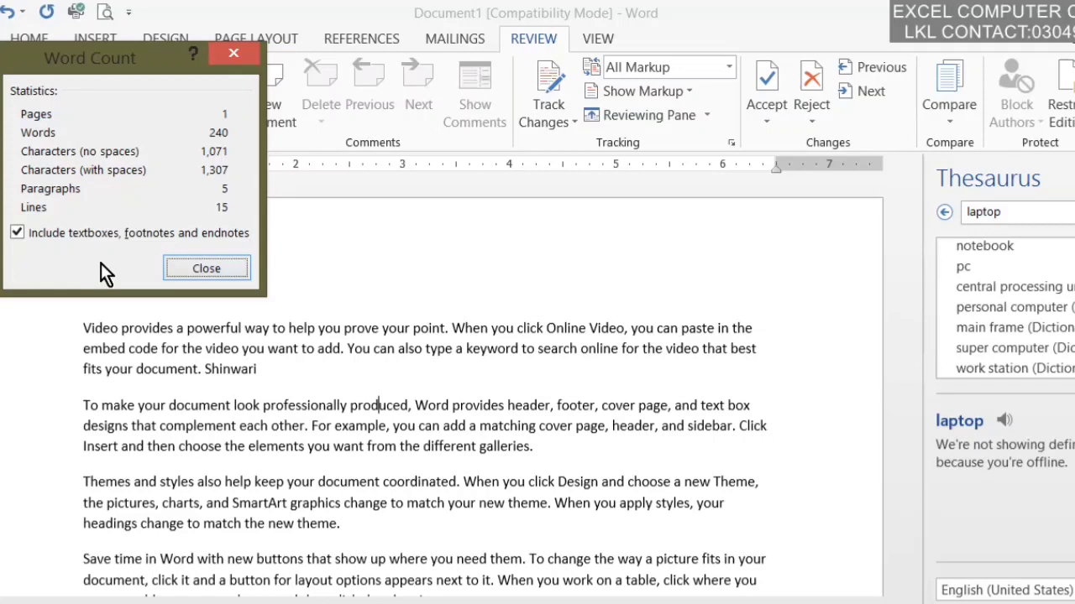
click(223, 268)
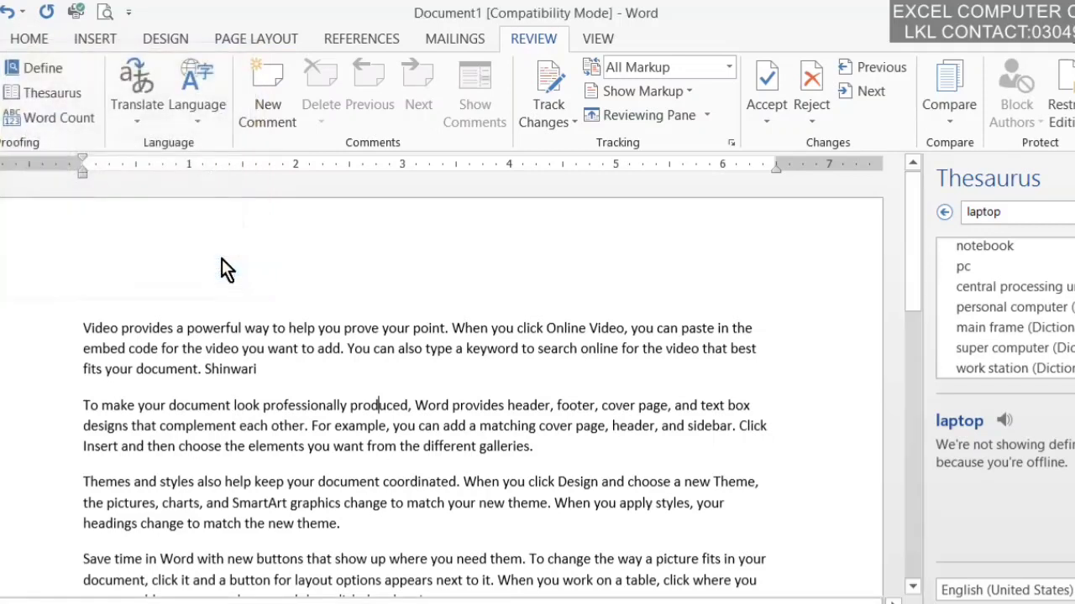
Step: Translate the entire document from English to Urdu, confirming the online send
click(142, 114)
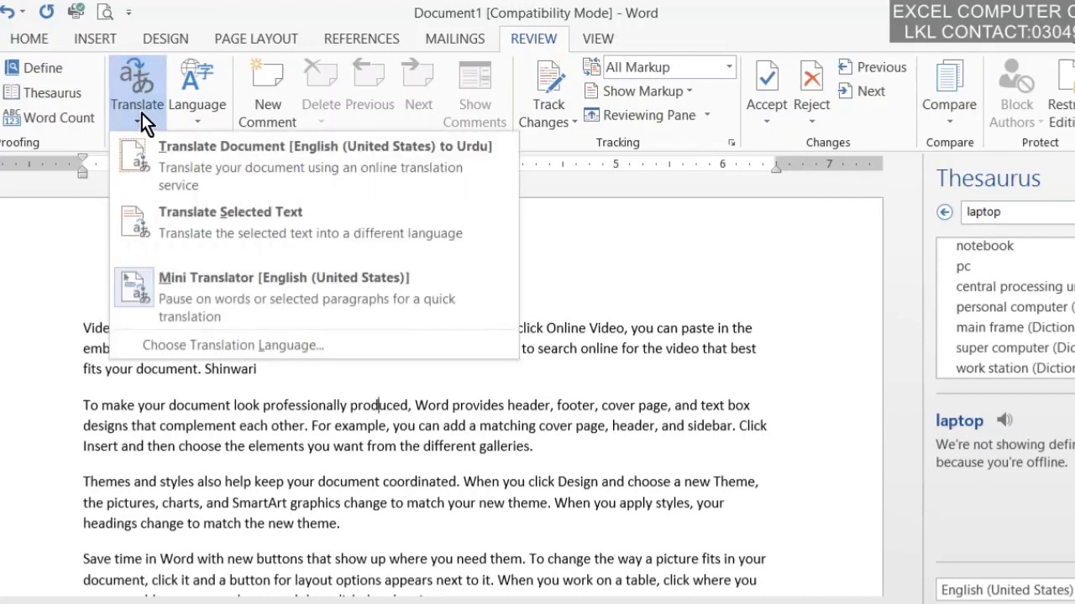
click(165, 162)
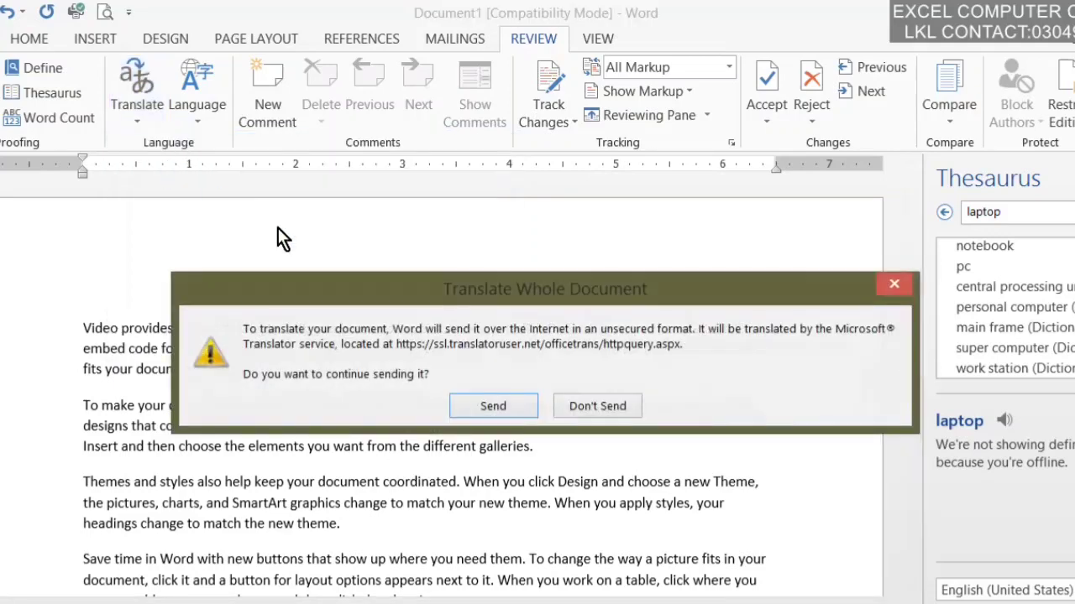
click(493, 407)
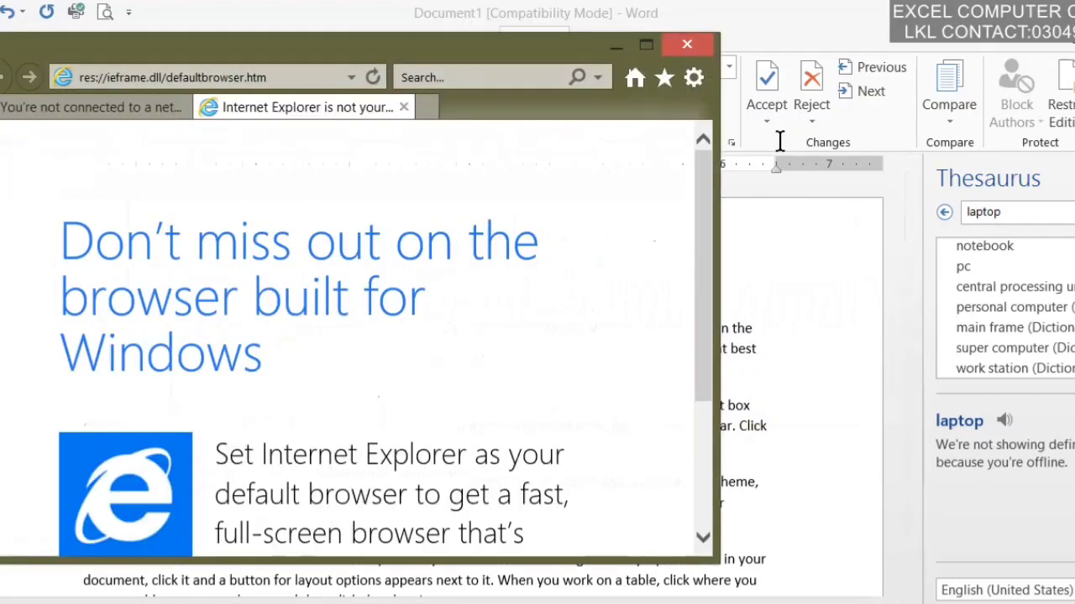
Step: Close Internet Explorer and all its tabs to return to the Word document
click(704, 45)
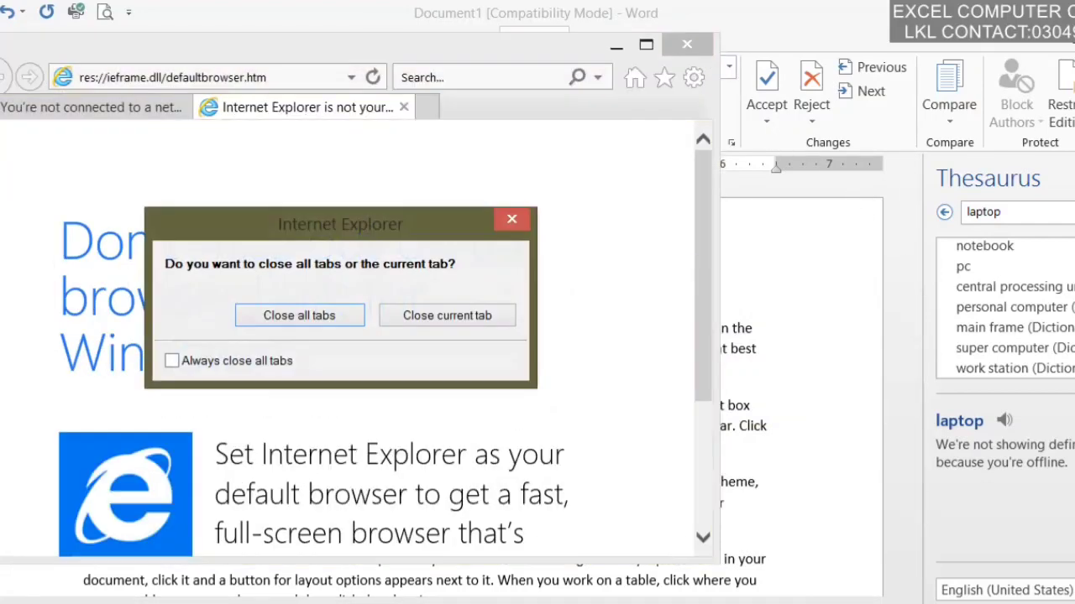
click(242, 322)
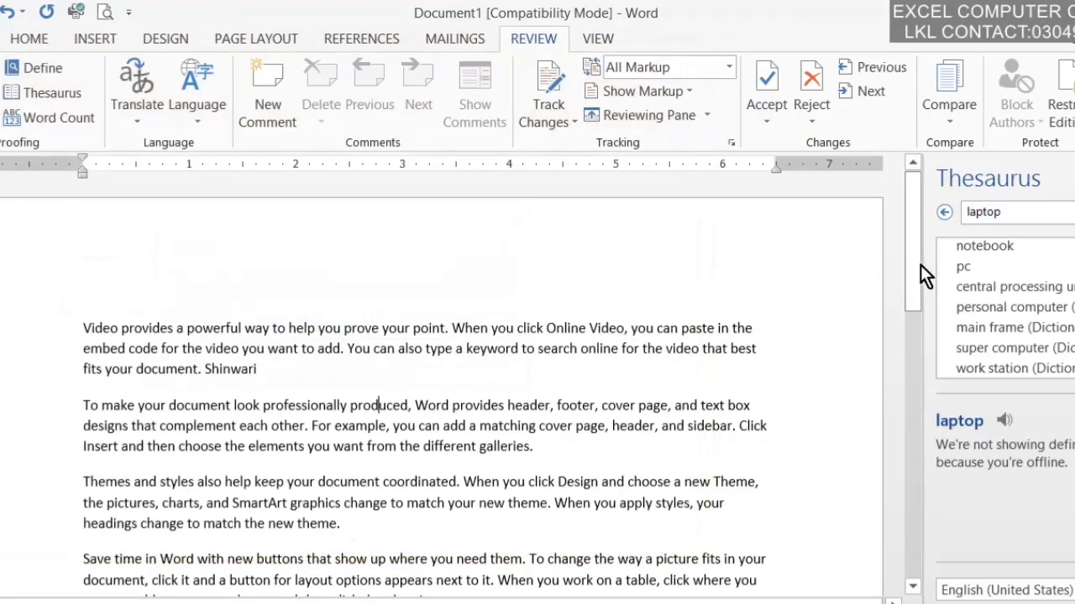
Step: Translate the selected word 'document' from English into Urdu, then close the Thesaurus pane
click(153, 109)
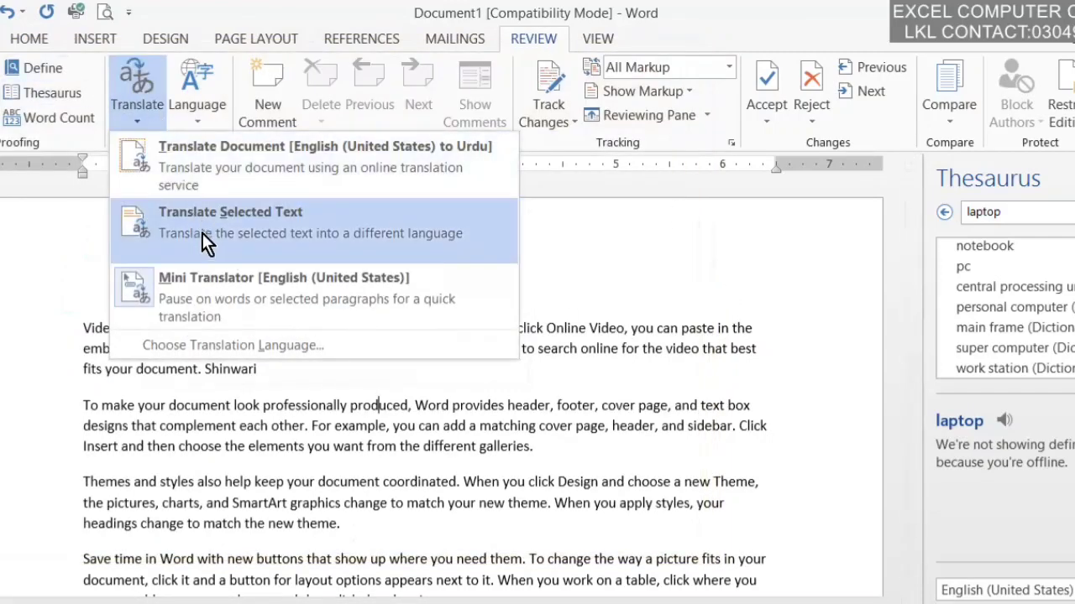
click(355, 431)
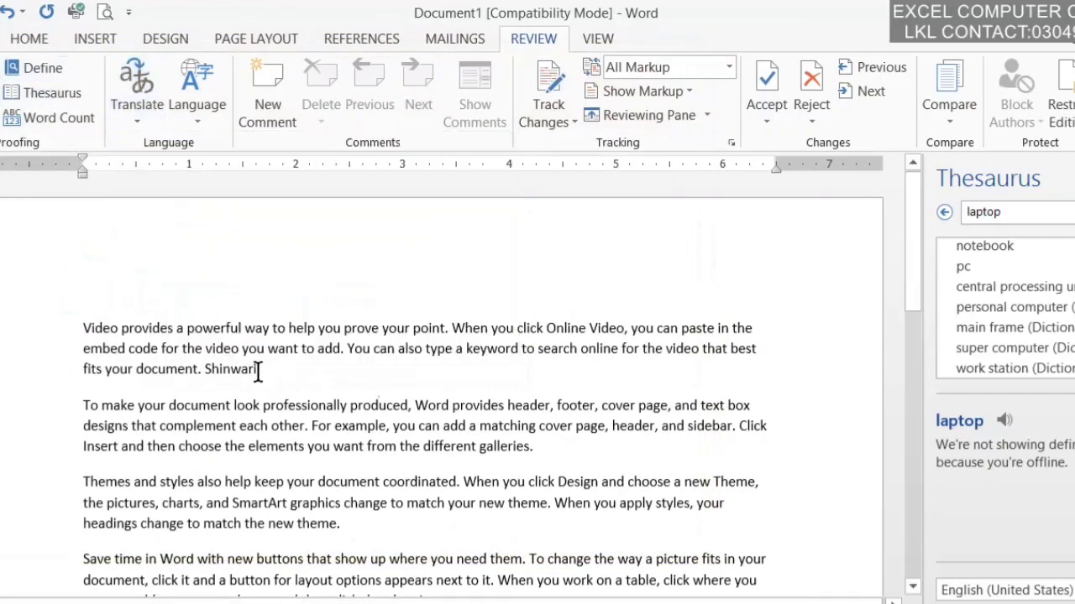
drag(195, 368, 136, 367)
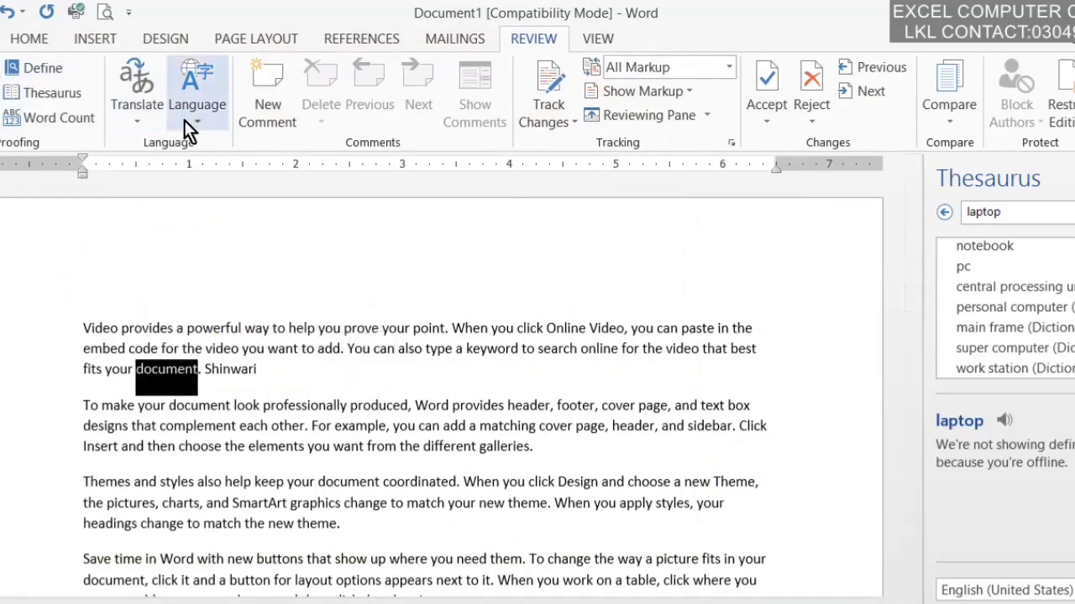
click(156, 118)
click(197, 223)
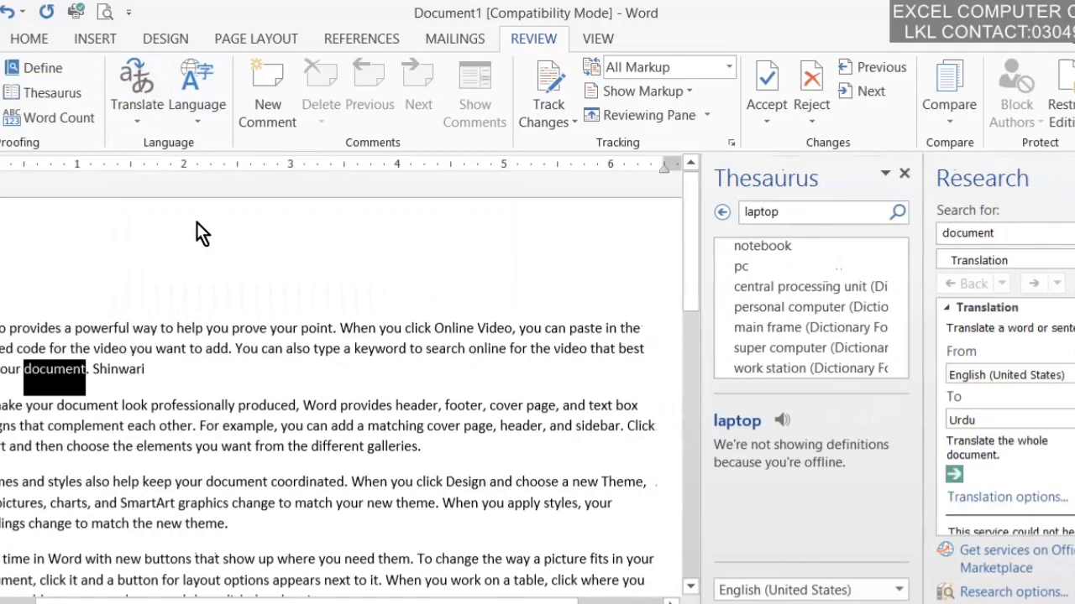
click(905, 174)
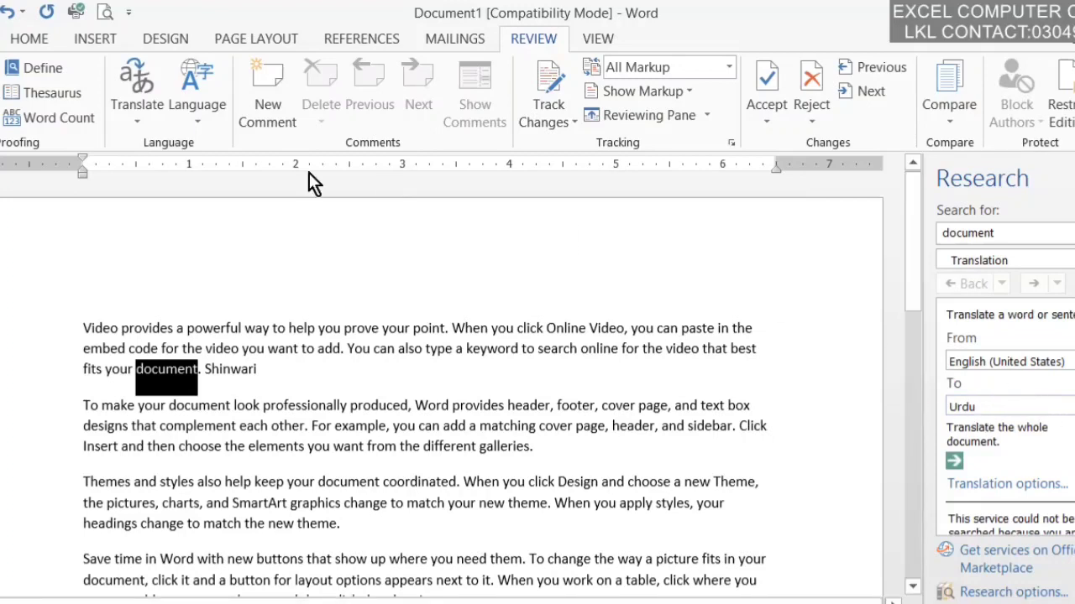
click(178, 108)
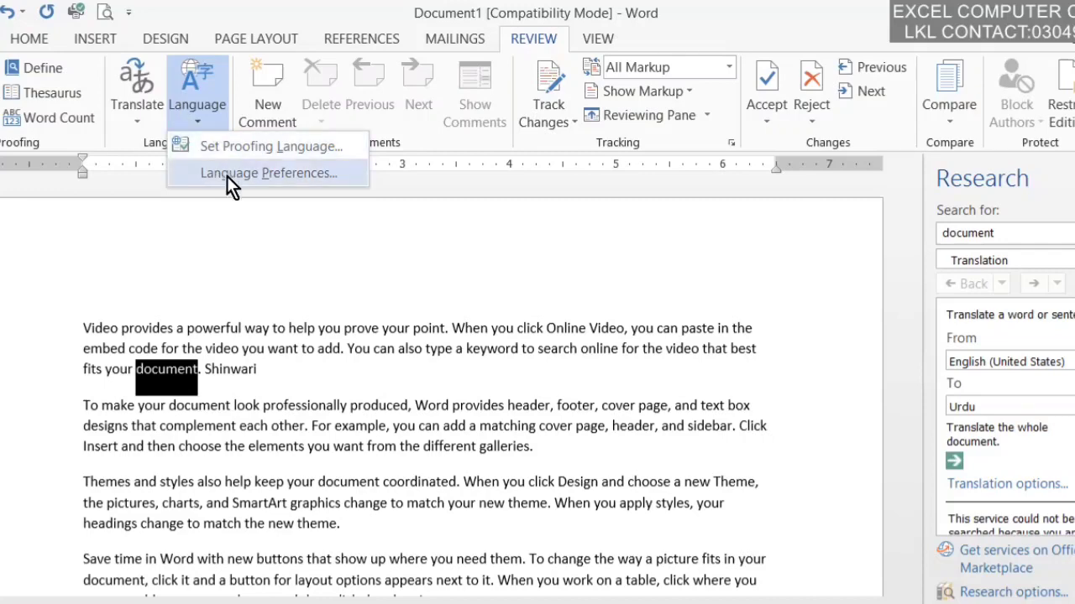
Step: Look at the proofing language, then pick English (United States) in Office Language Preferences
click(231, 151)
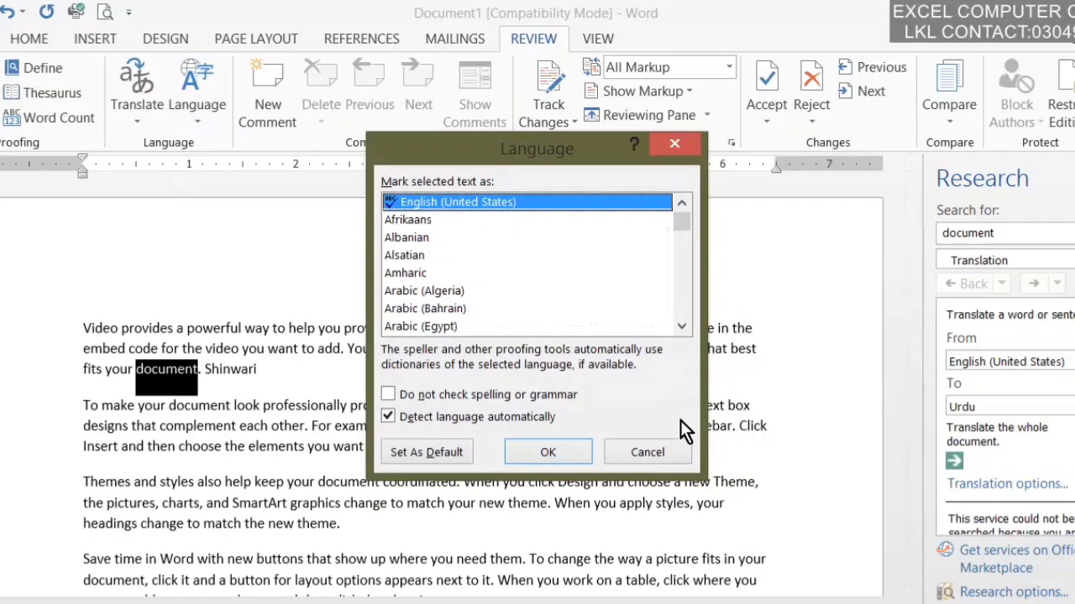
click(640, 454)
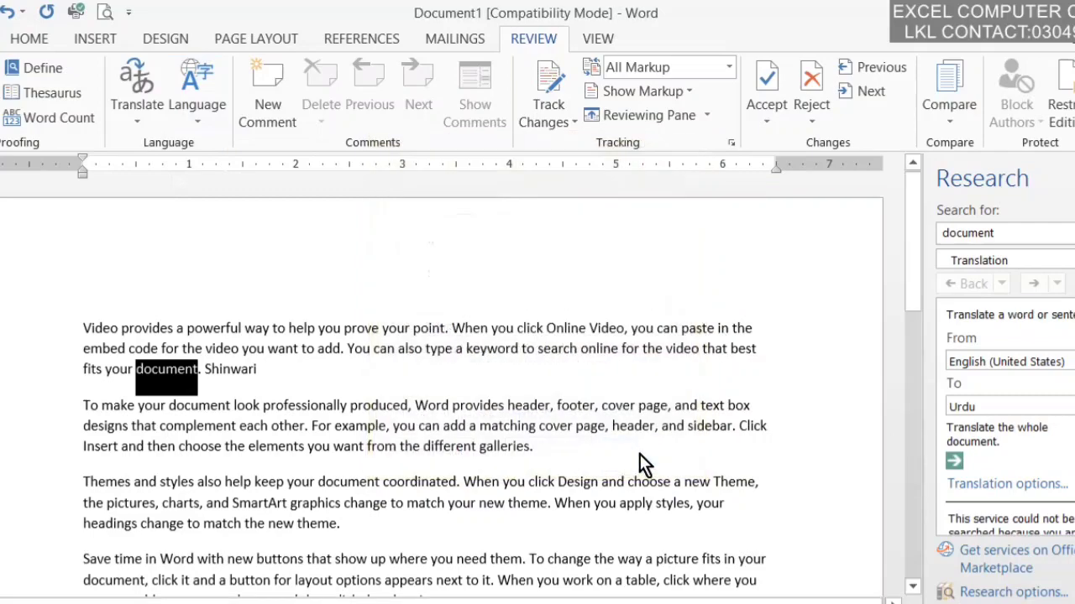
click(199, 104)
click(214, 178)
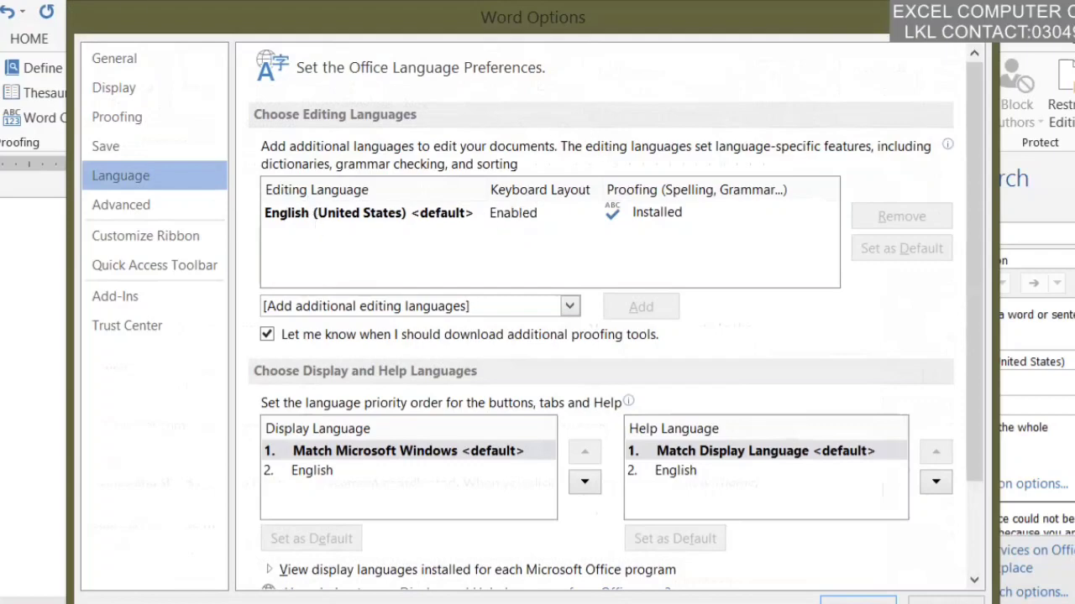
drag(244, 13, 209, 13)
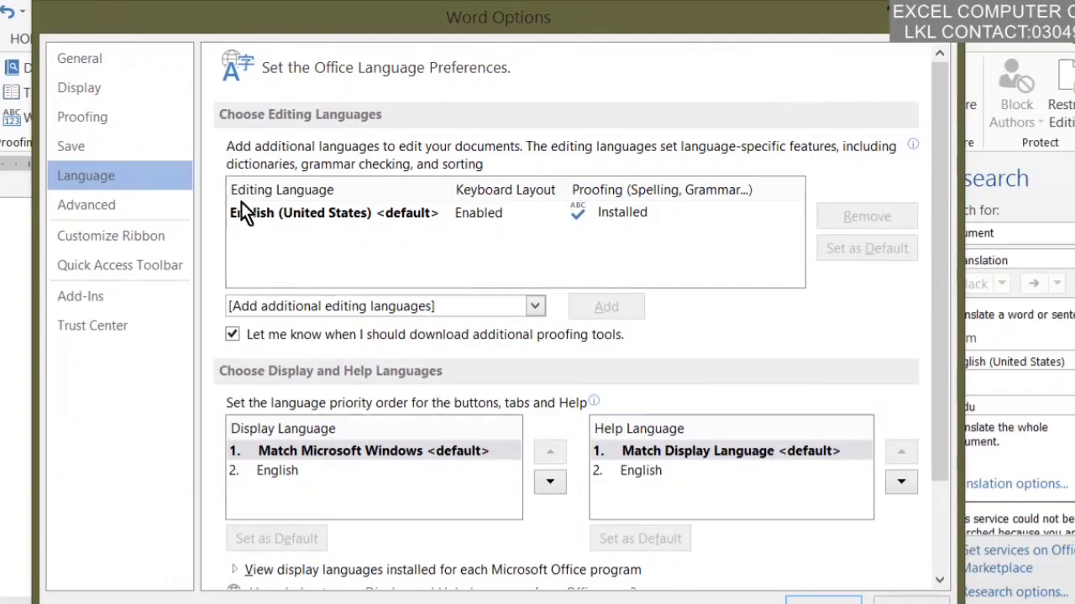
click(624, 215)
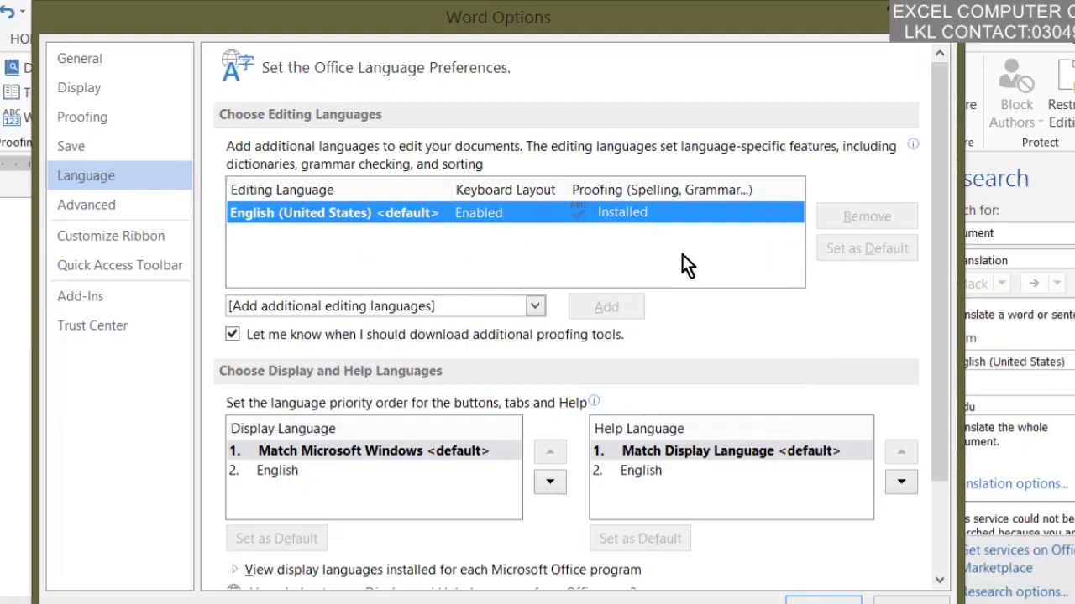
Step: Add Urdu and Turkish as additional editing languages
click(473, 307)
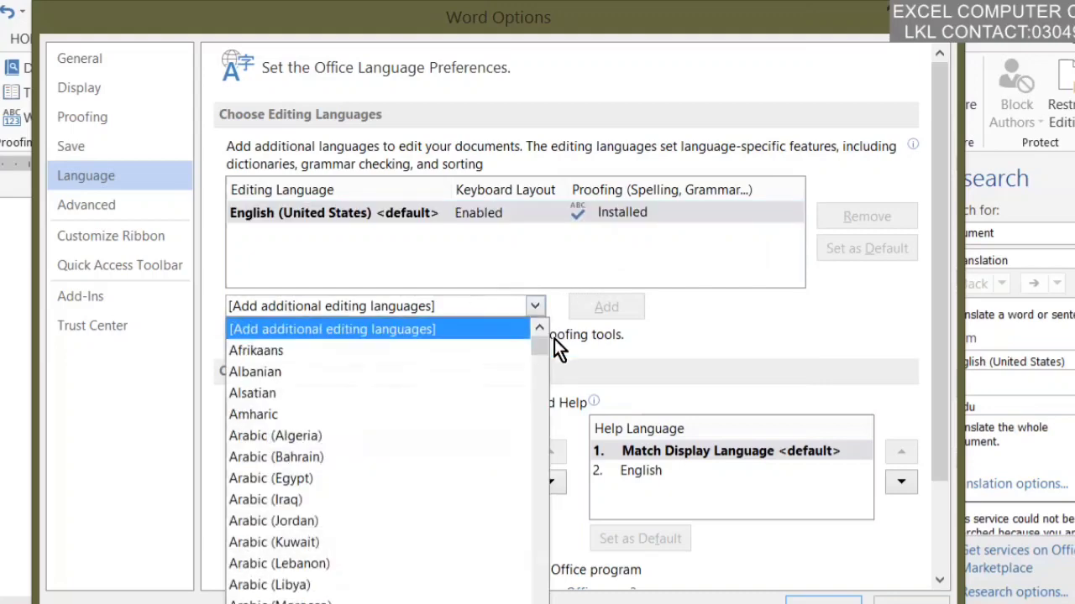
drag(537, 342, 538, 603)
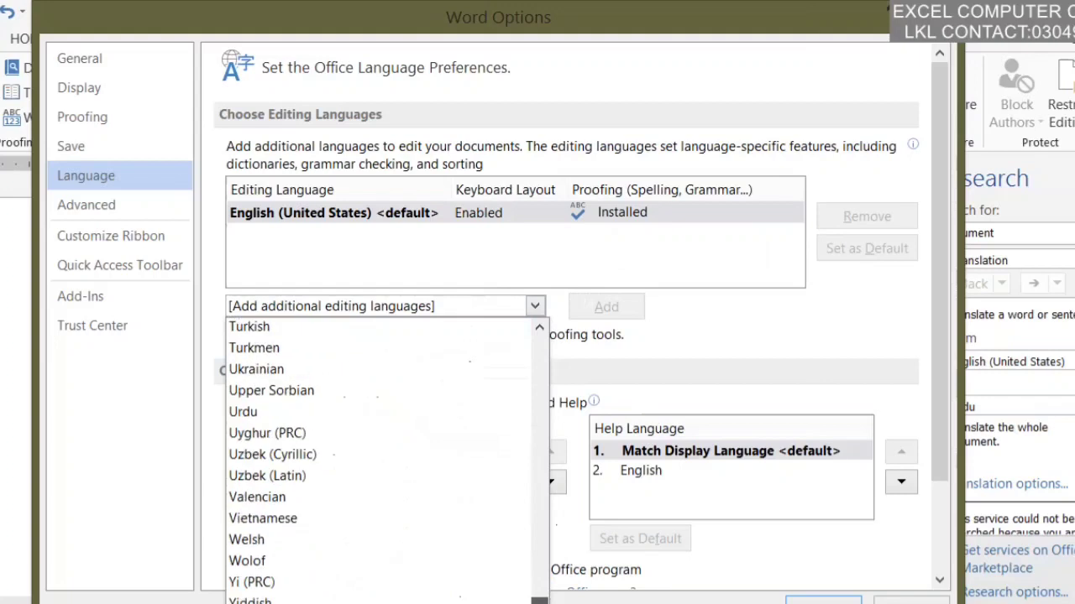
click(231, 415)
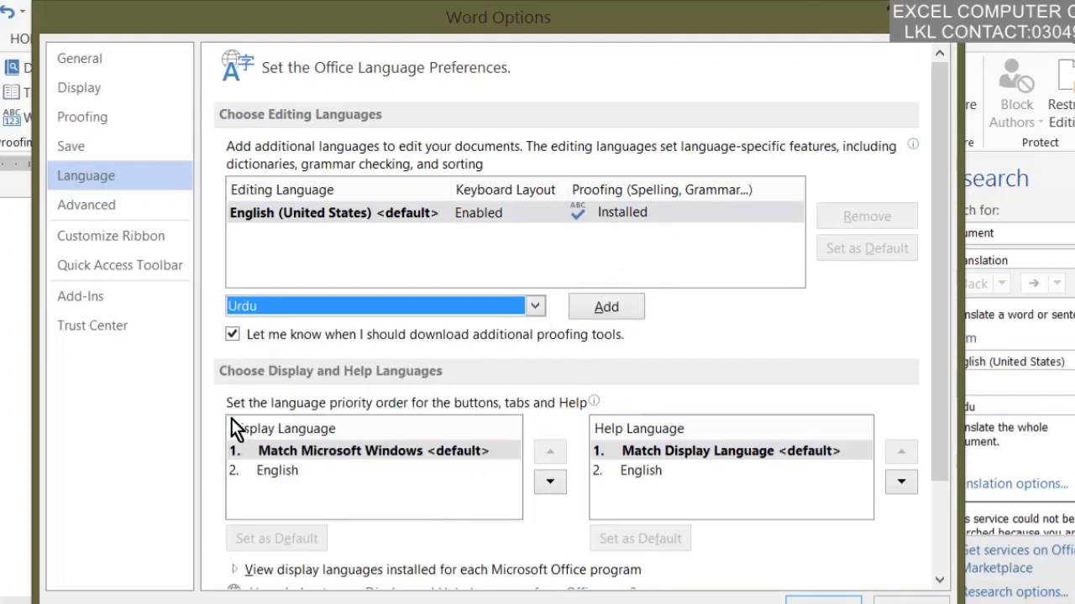
click(610, 304)
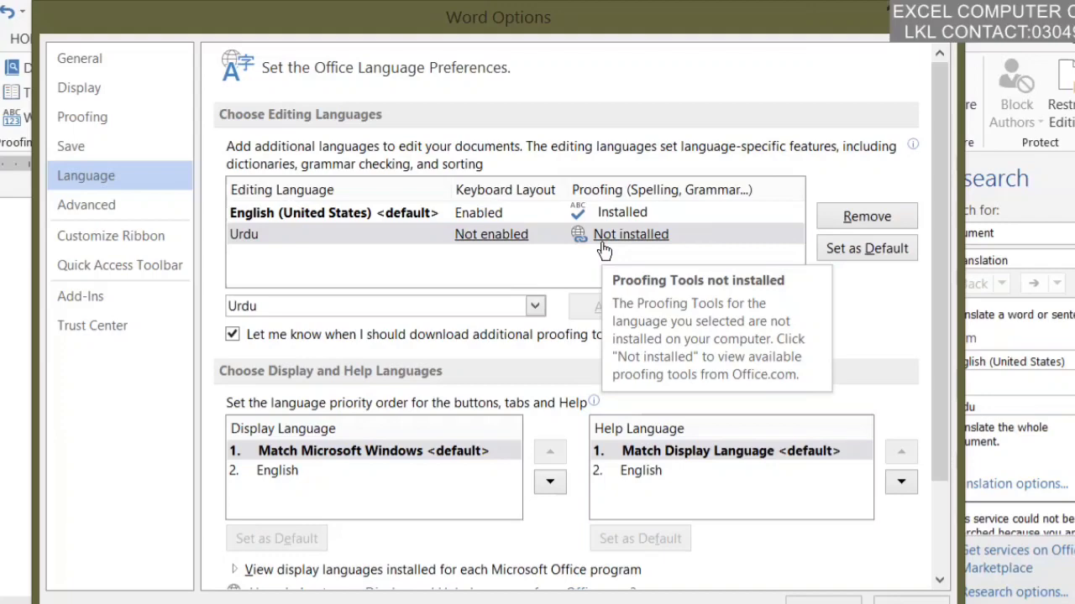
click(532, 307)
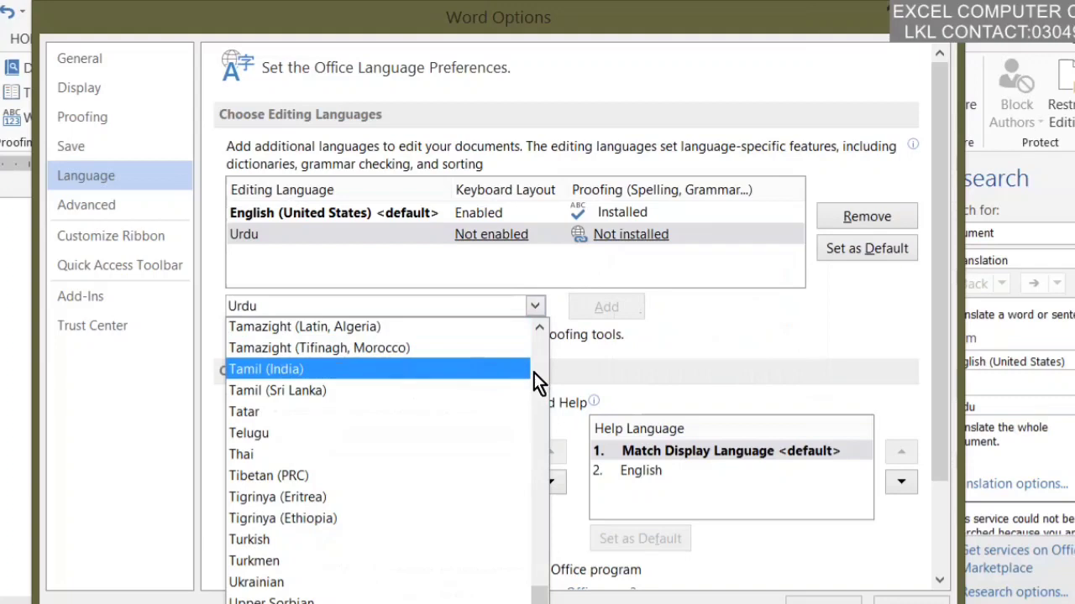
click(316, 541)
click(578, 304)
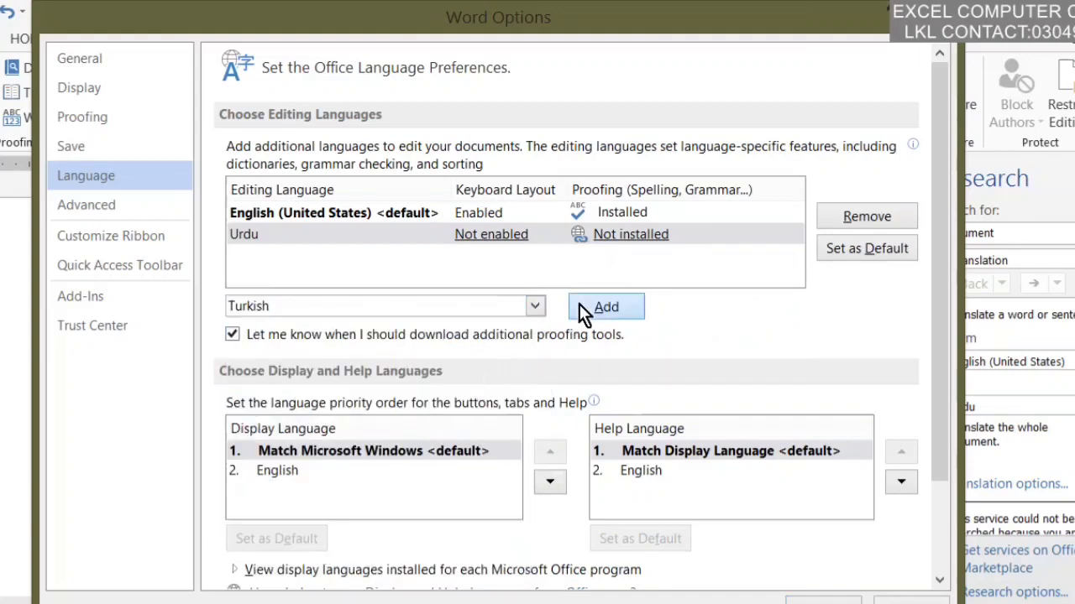
Step: Add Spanish (Bolivia) as an editing language and remove Turkish again
click(535, 306)
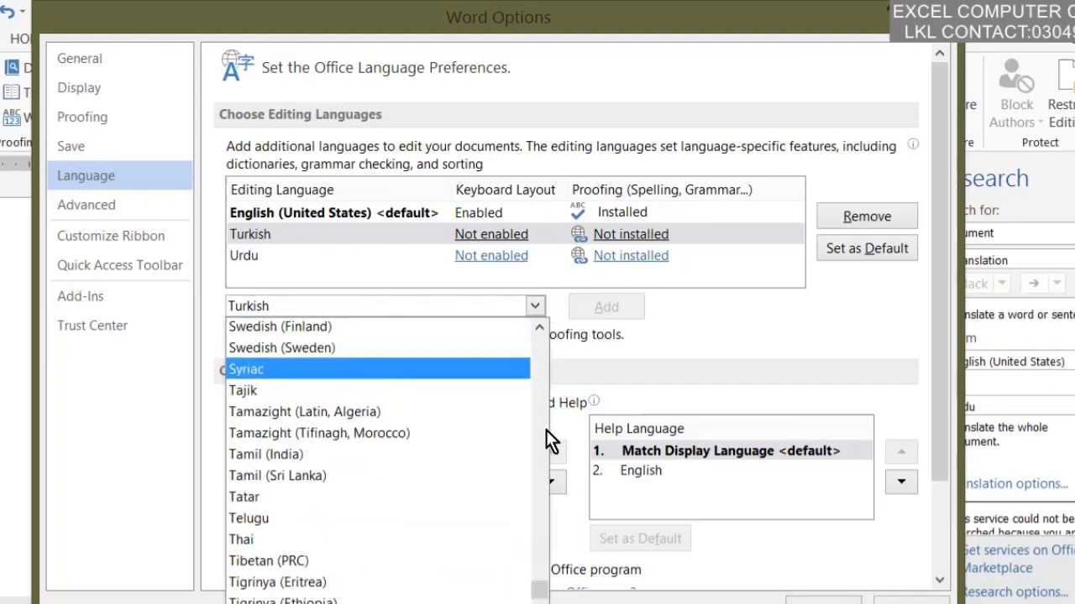
drag(538, 595, 540, 556)
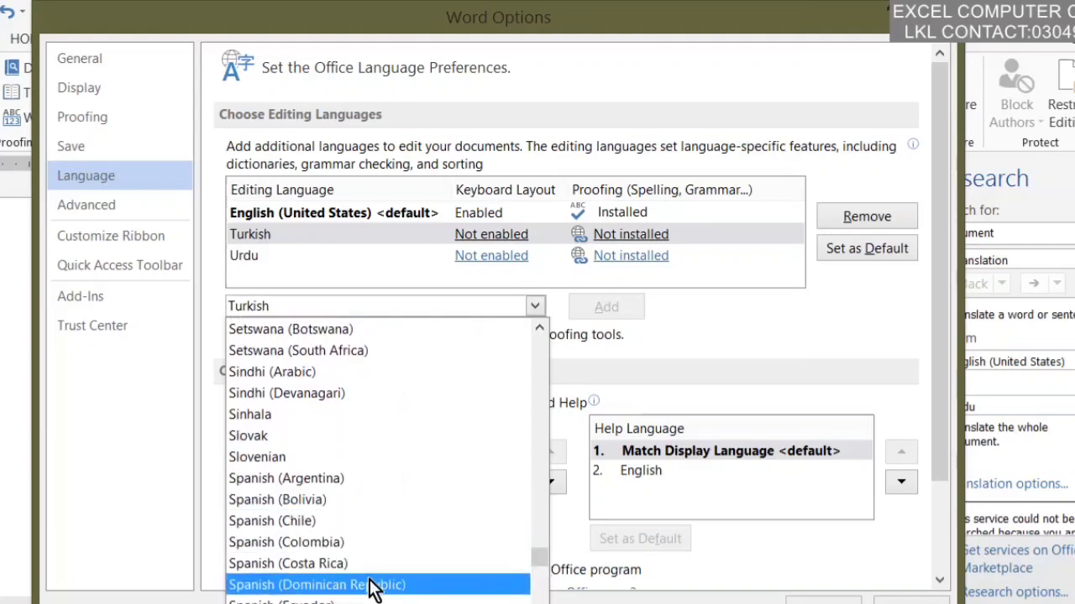
click(331, 506)
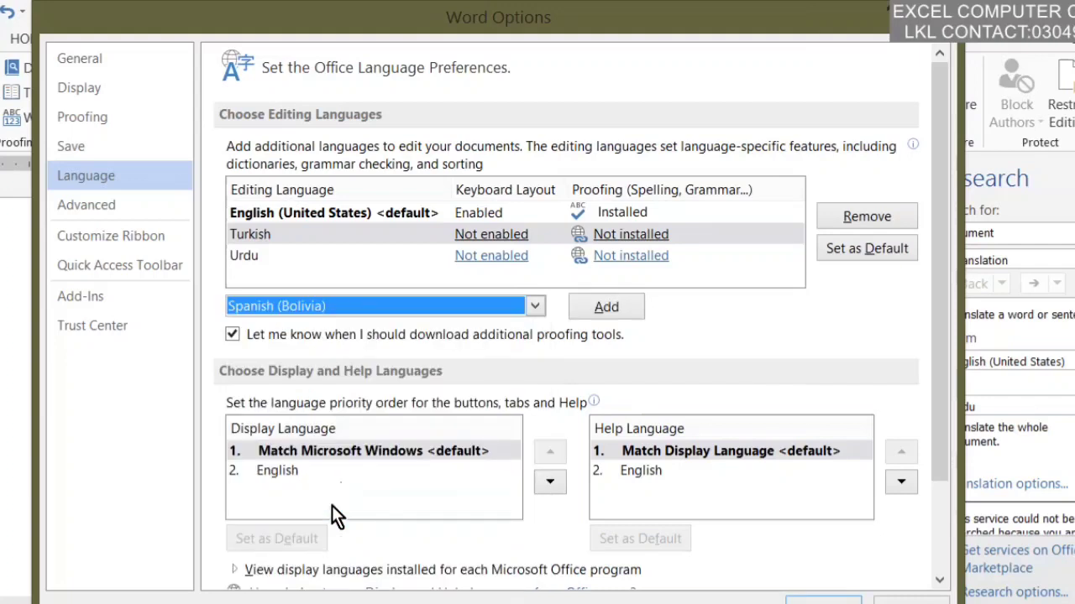
click(592, 307)
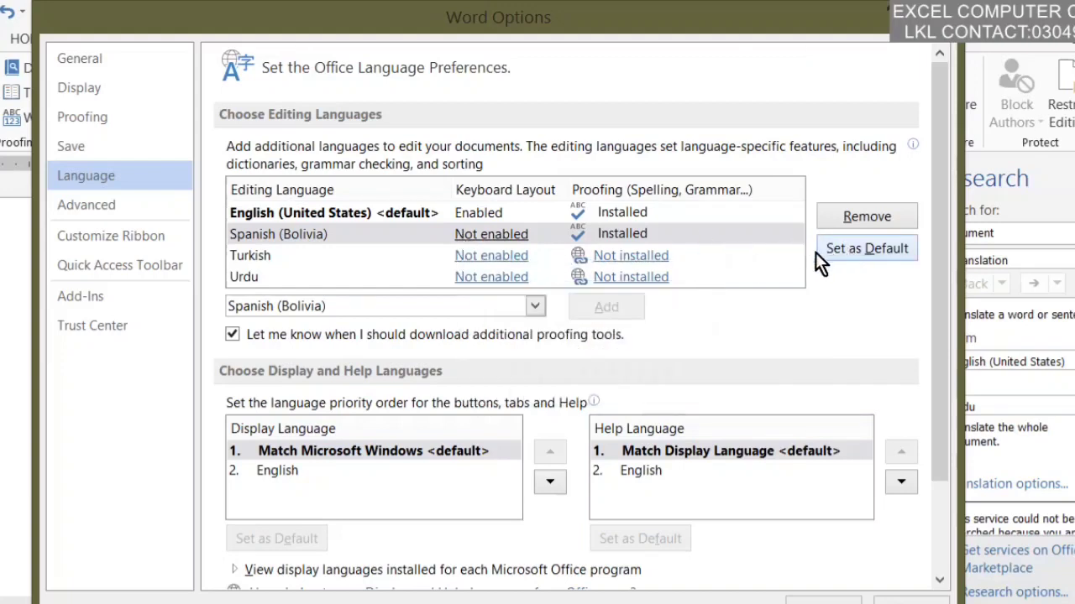
click(696, 255)
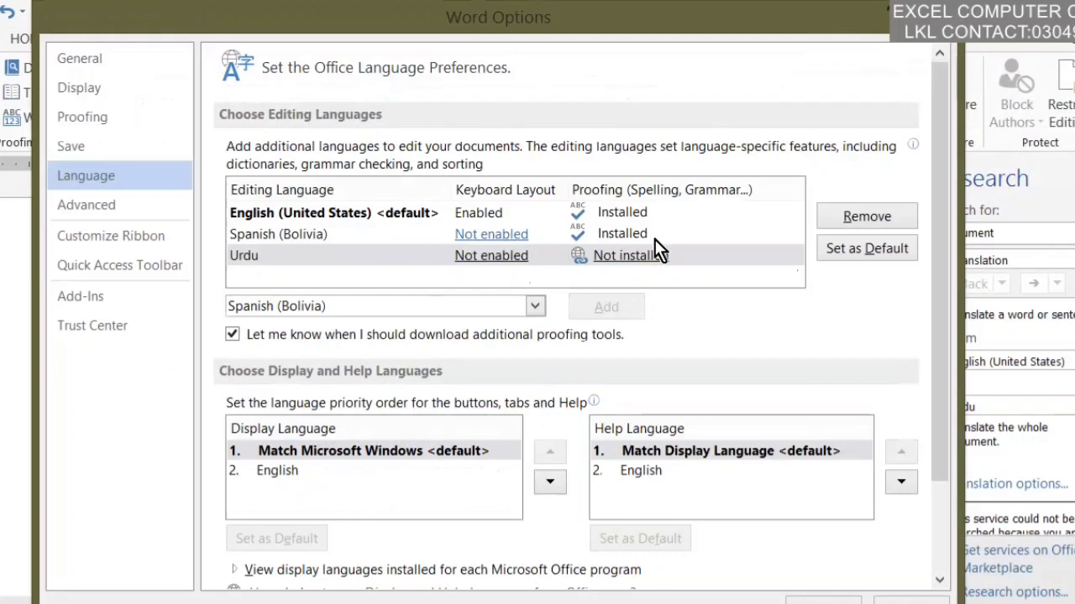
click(847, 219)
click(452, 233)
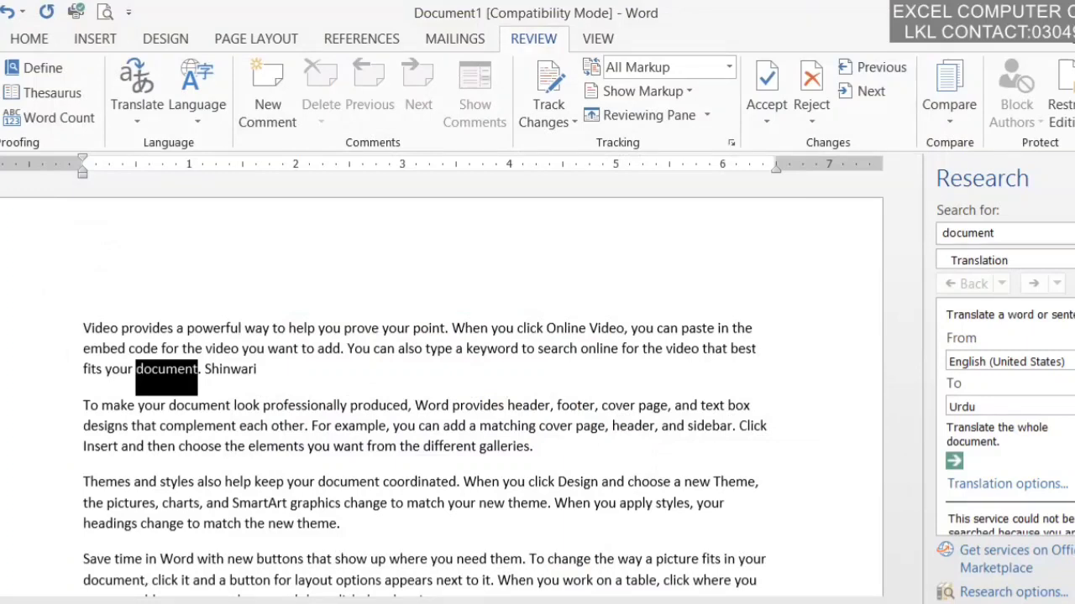
Step: Set the Research pane's target language to Spanish (Spain), translating 'document' as 'documento'
click(1071, 408)
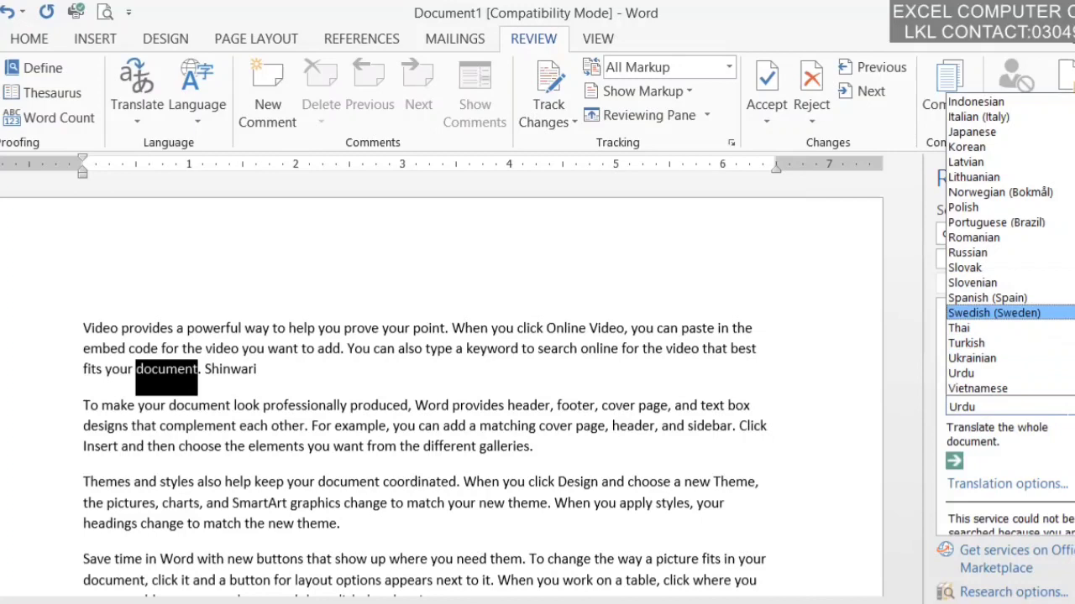
scroll(999, 244, up, 4)
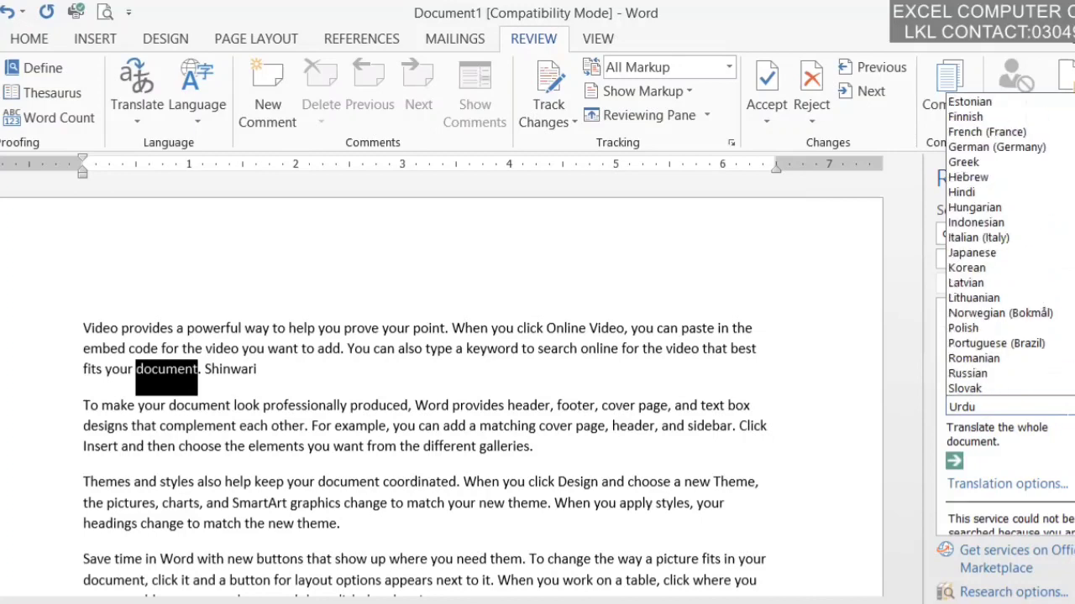
scroll(999, 243, up, 1)
scroll(999, 313, down, 6)
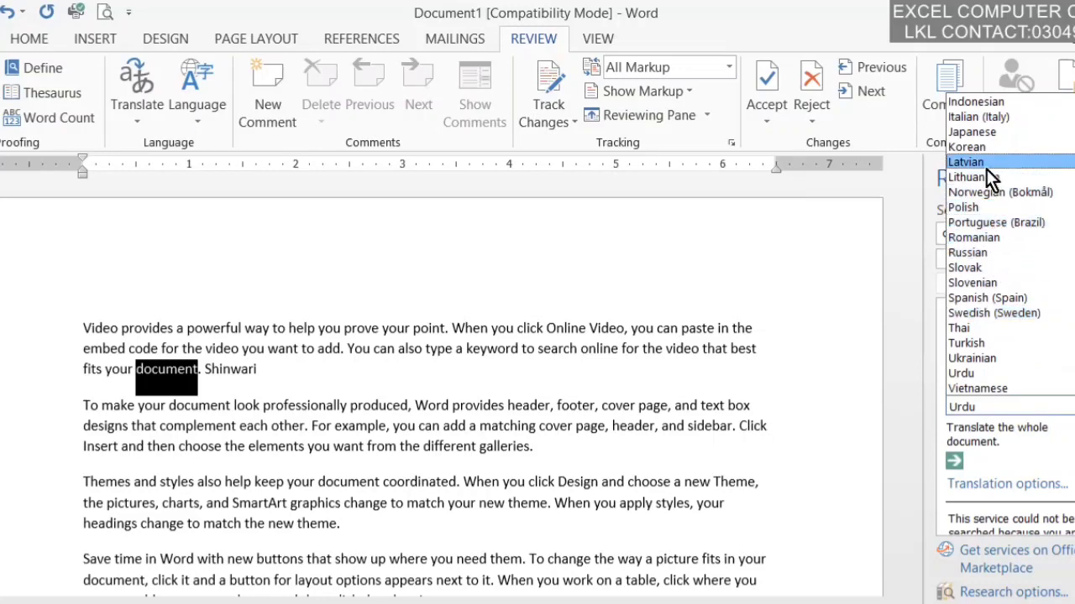
click(1008, 298)
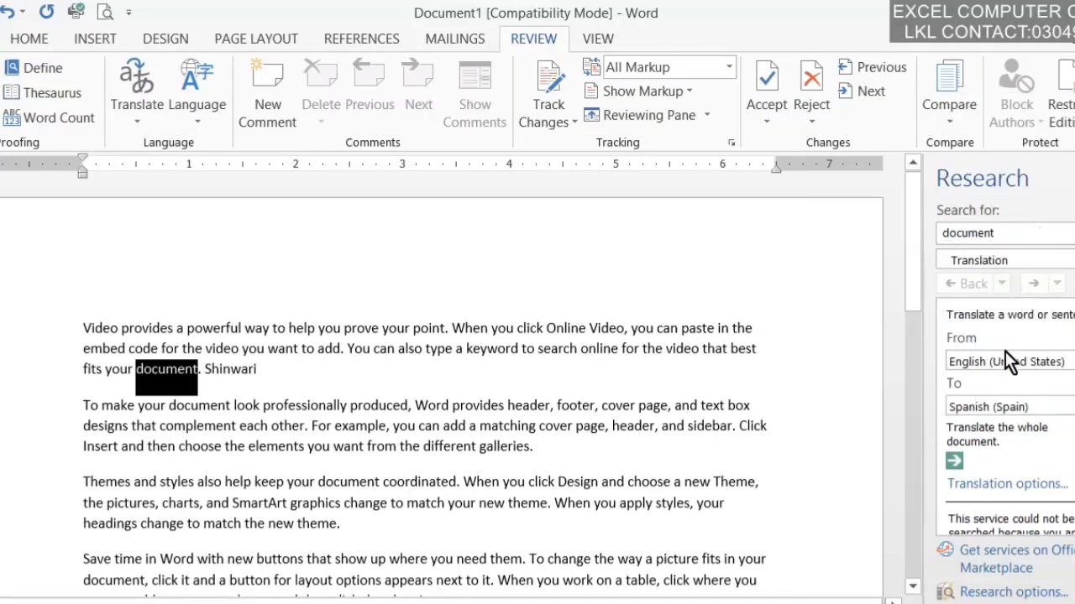
scroll(1007, 417, down, 5)
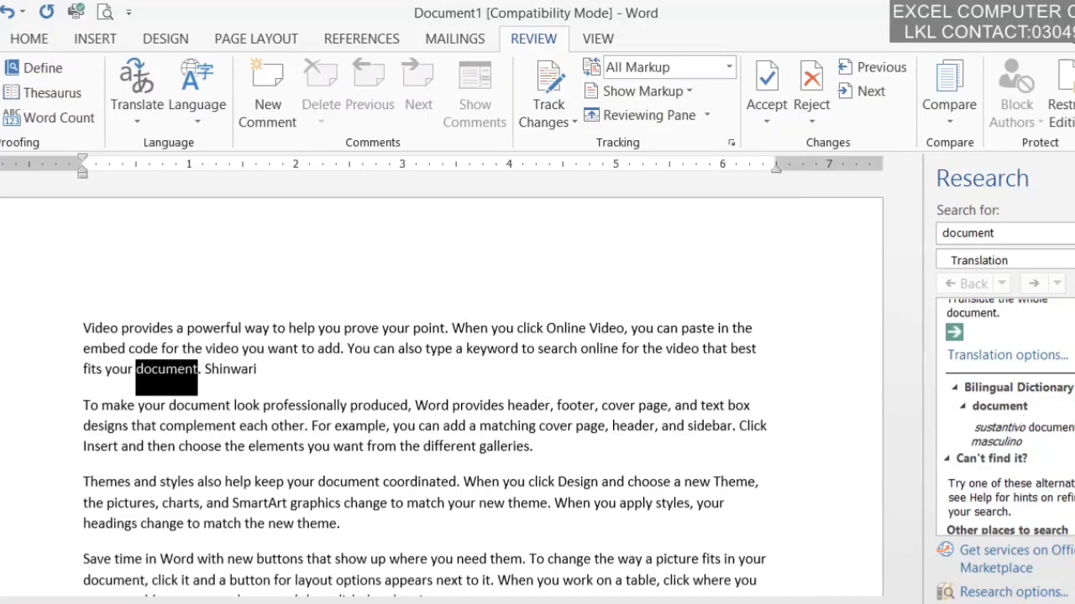
Step: Close the Research pane and put the cursor in the word 'want'
click(1073, 174)
click(1060, 243)
click(388, 348)
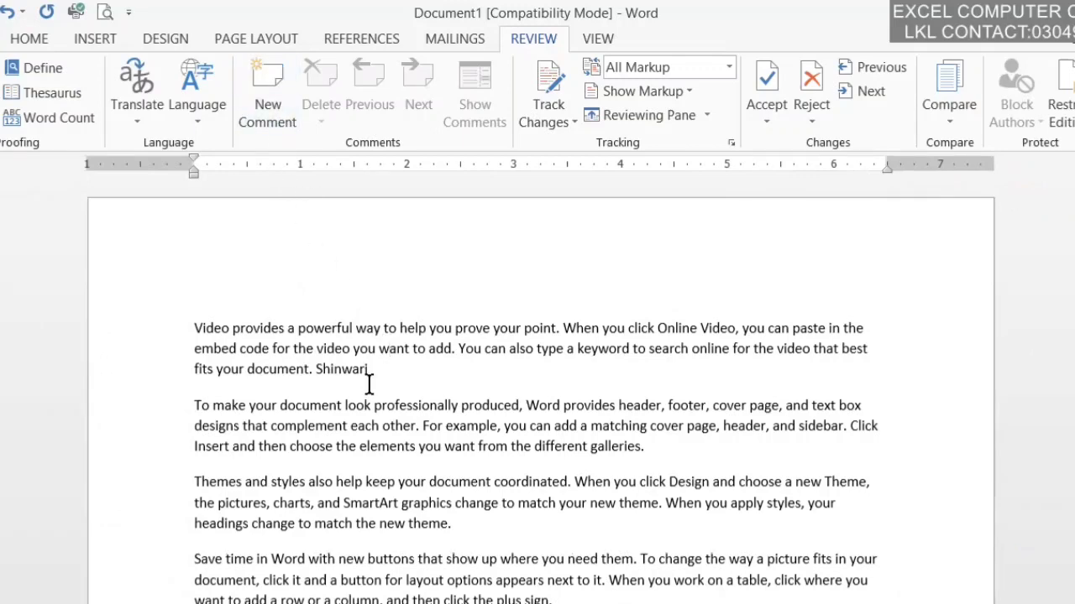
Step: Add a comment reading 'jjjjjjjj' on the word 'want'
click(273, 95)
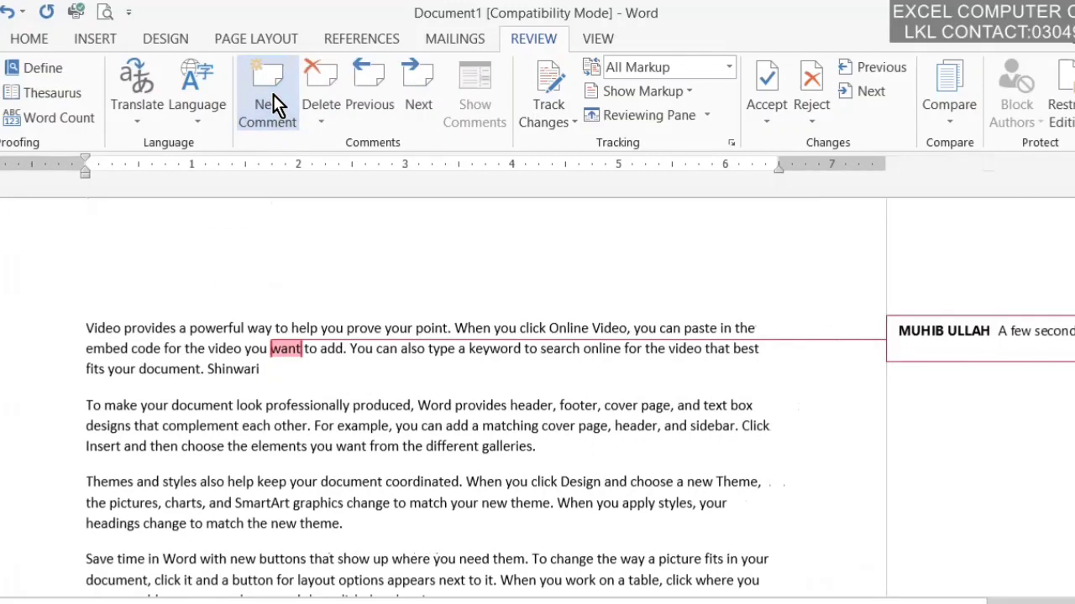
text(jjjj)
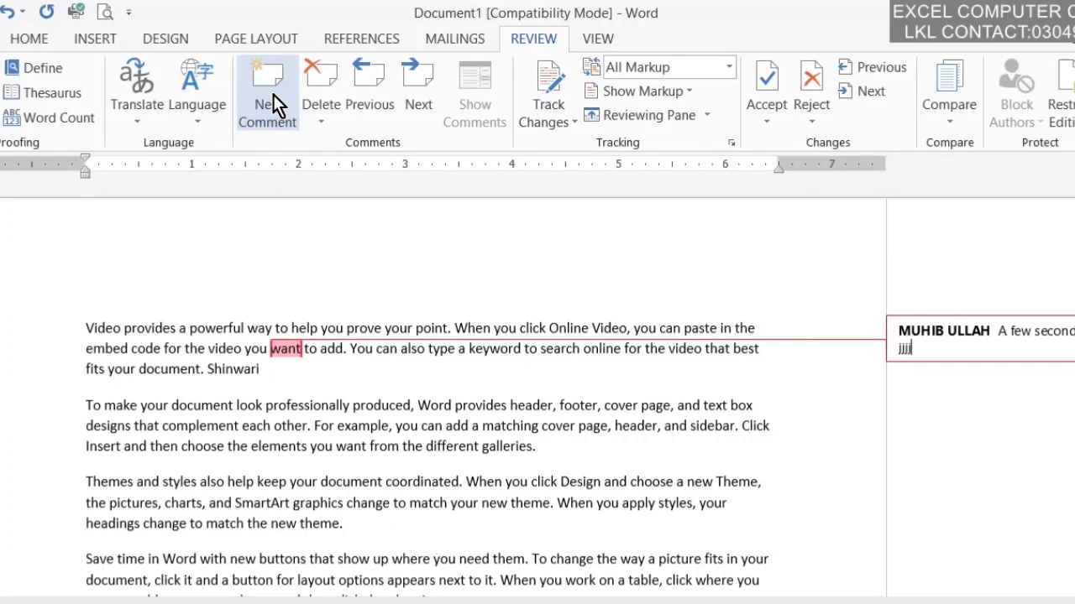
text(jjjj)
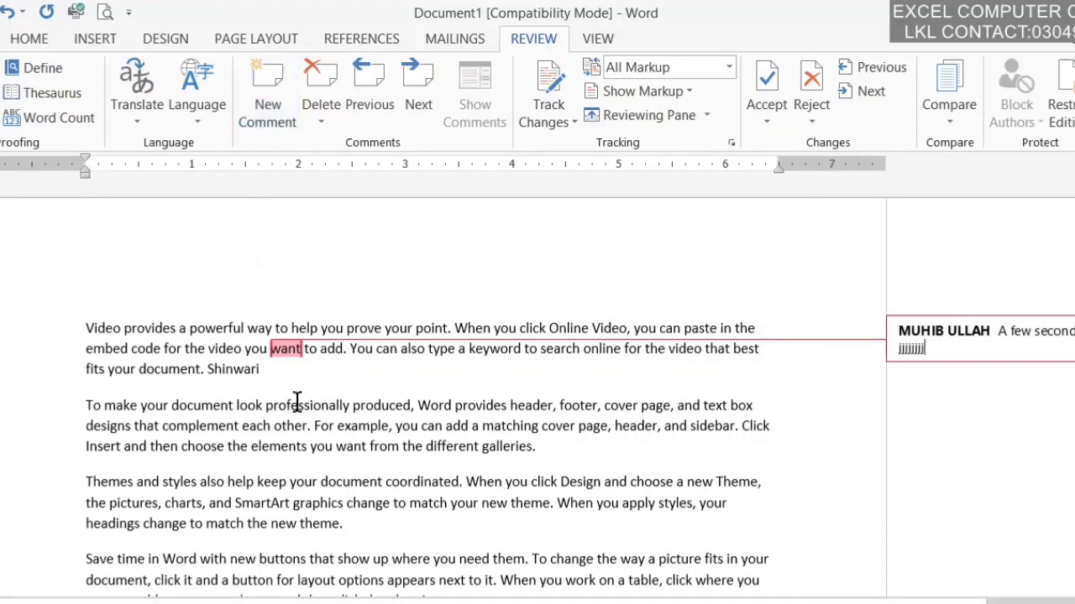
click(297, 405)
Step: Add empty comments on professionally, example, galleries, When and theme
click(276, 113)
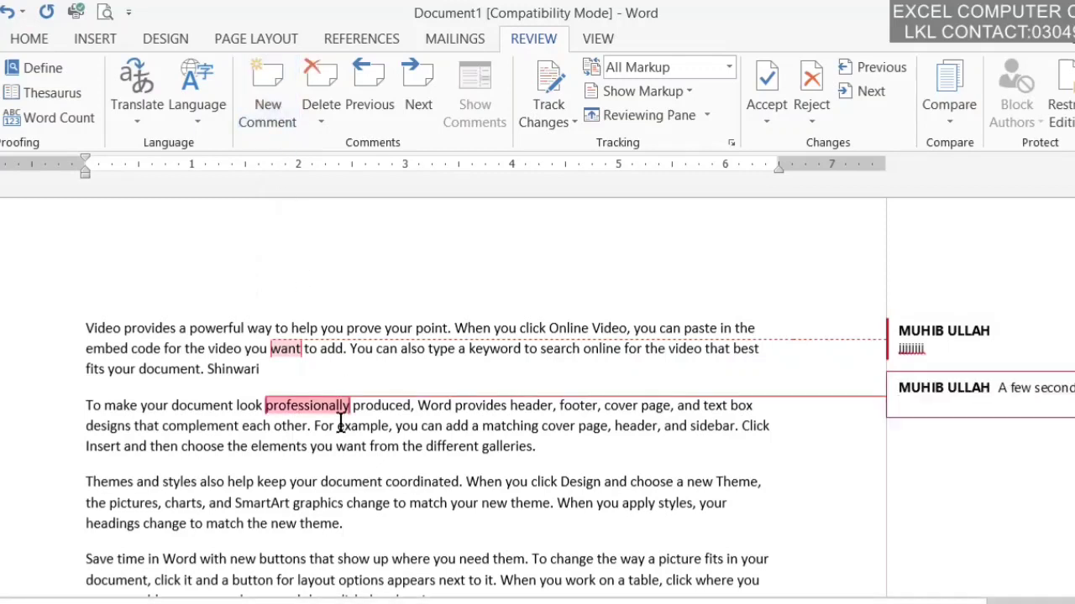
click(375, 419)
click(274, 127)
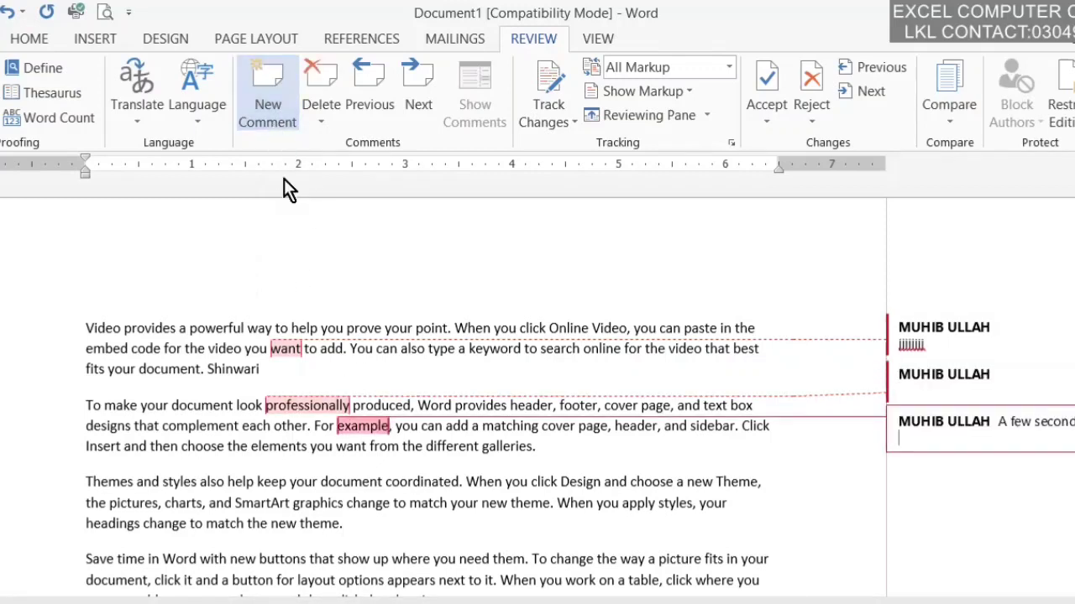
click(503, 450)
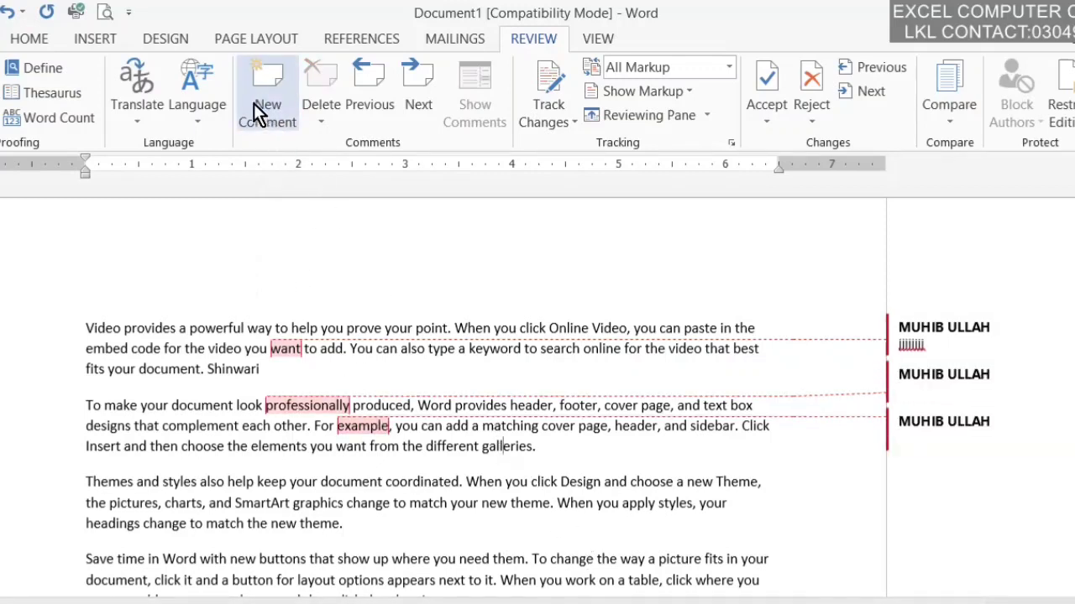
click(255, 104)
click(484, 489)
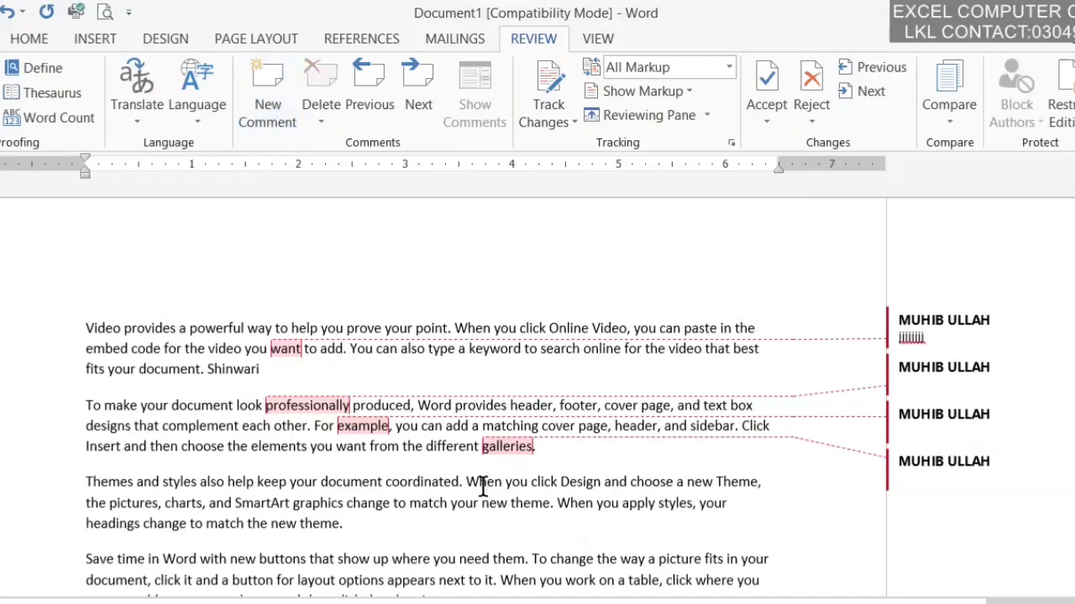
click(267, 105)
click(535, 503)
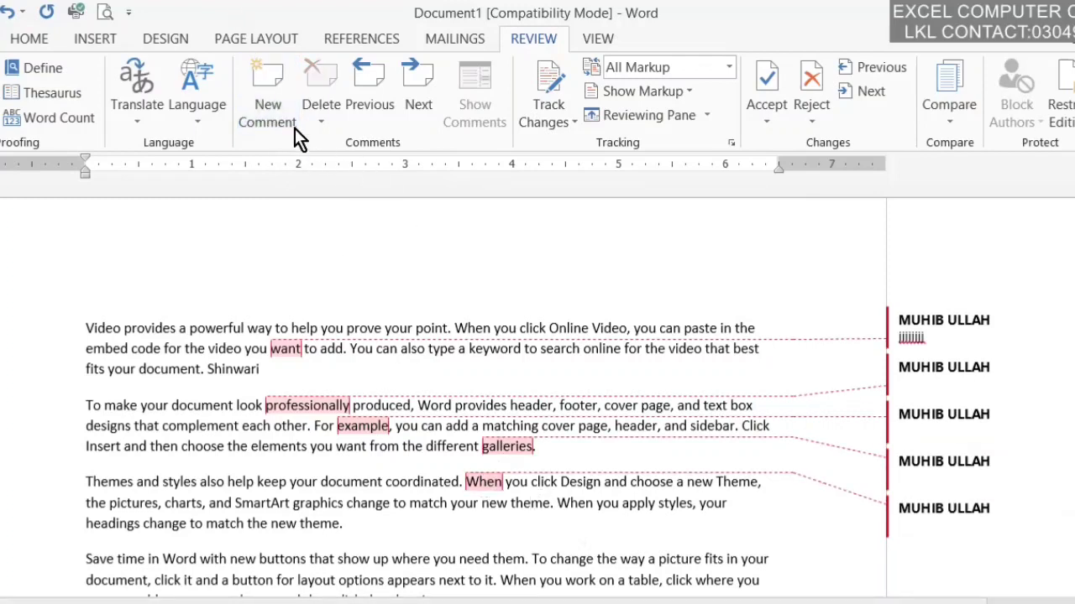
click(274, 114)
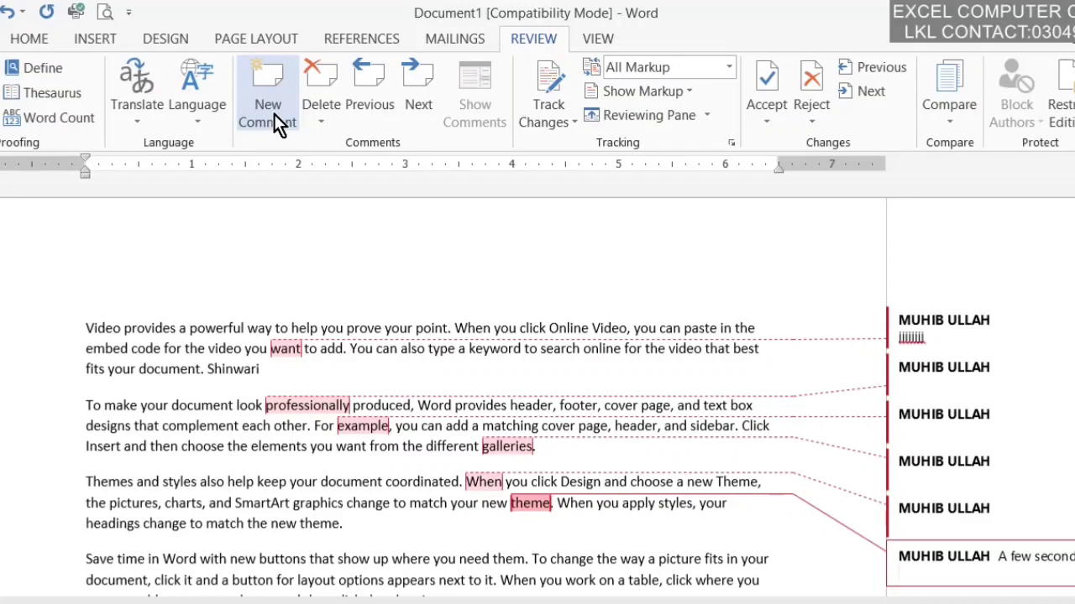
Step: Delete all comments in the document, then undo that deletion
click(322, 116)
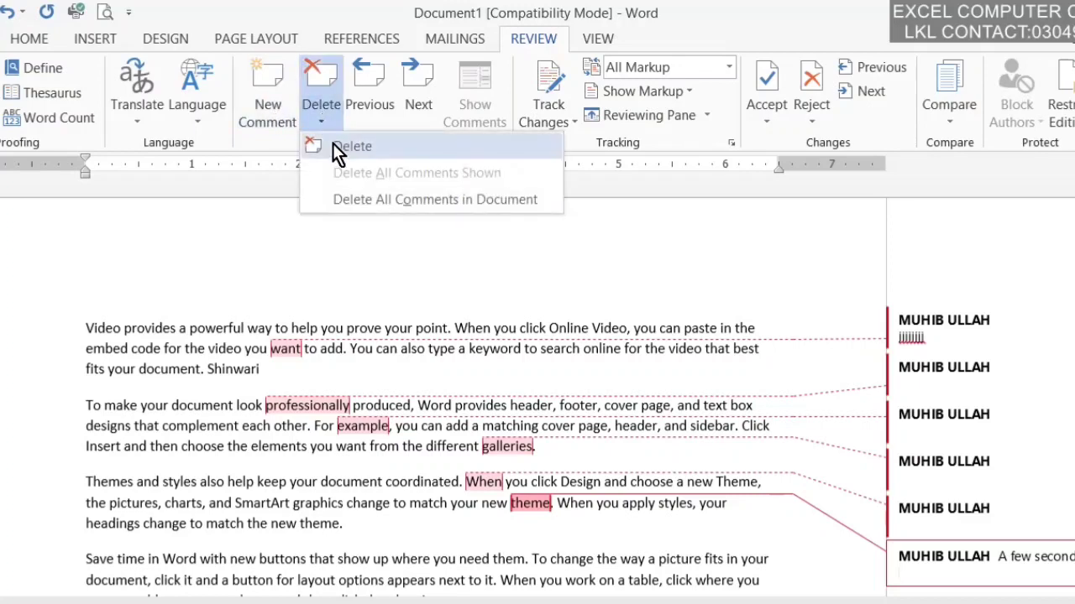
click(339, 200)
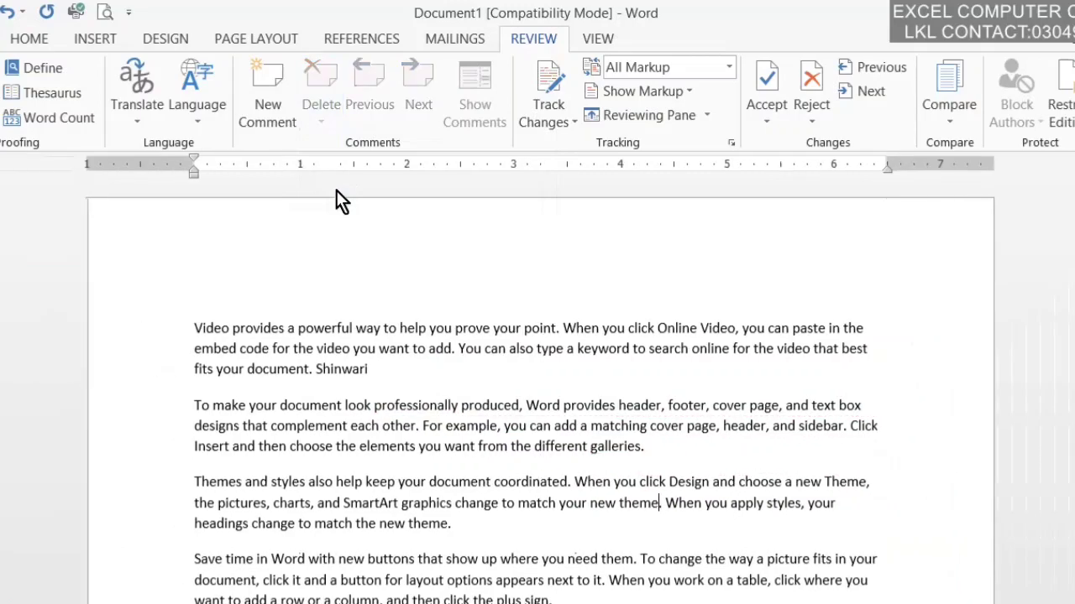
key(ctrl+z)
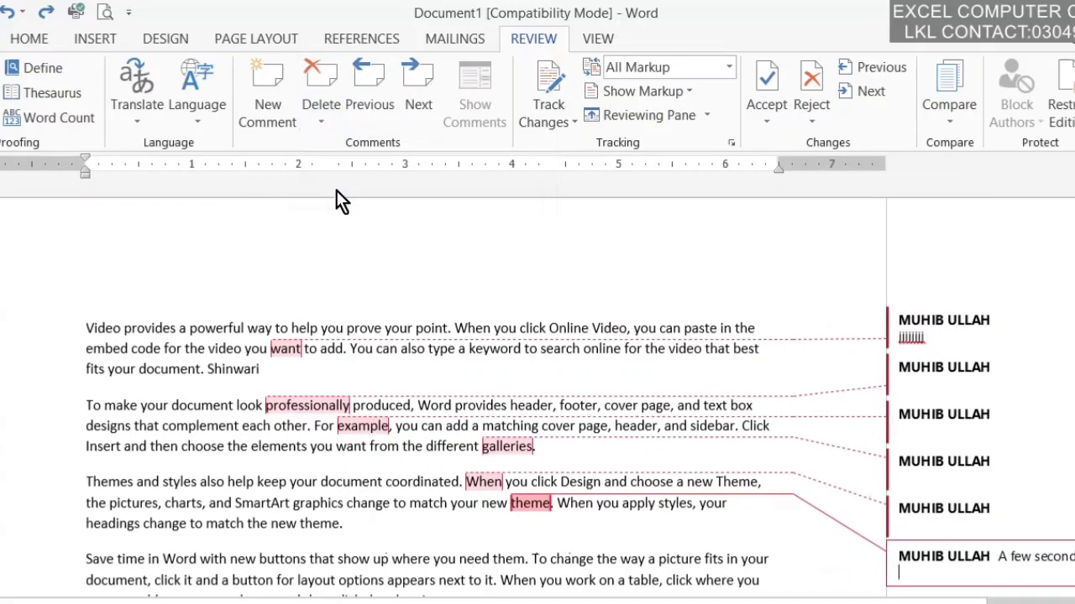
click(334, 113)
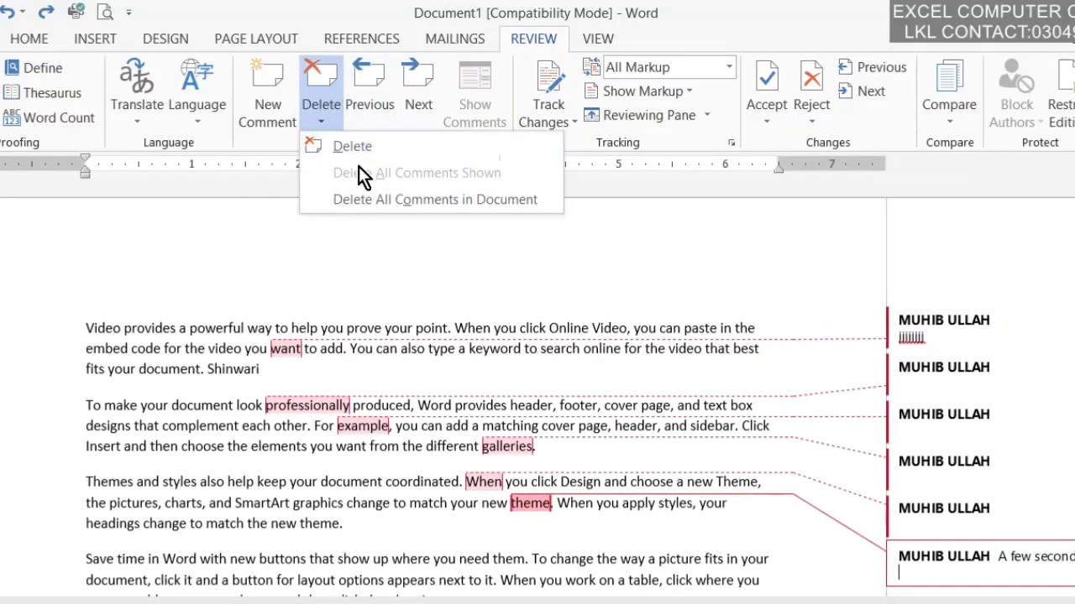
Step: Browse the comments with Previous and Next, leaving only the comment on 'want'
click(361, 371)
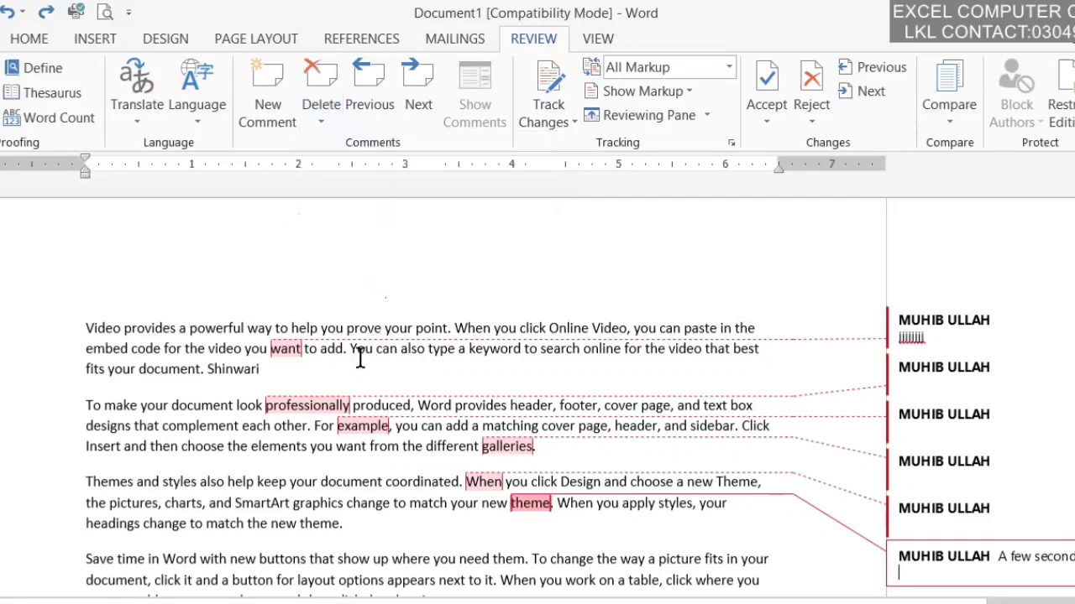
click(379, 103)
click(407, 93)
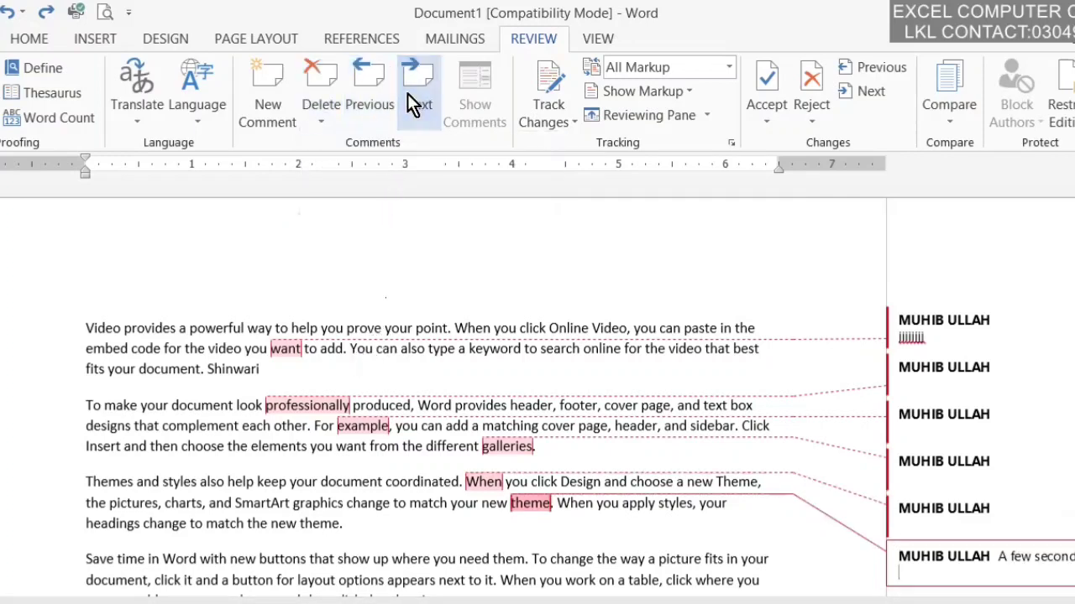
click(378, 101)
click(415, 100)
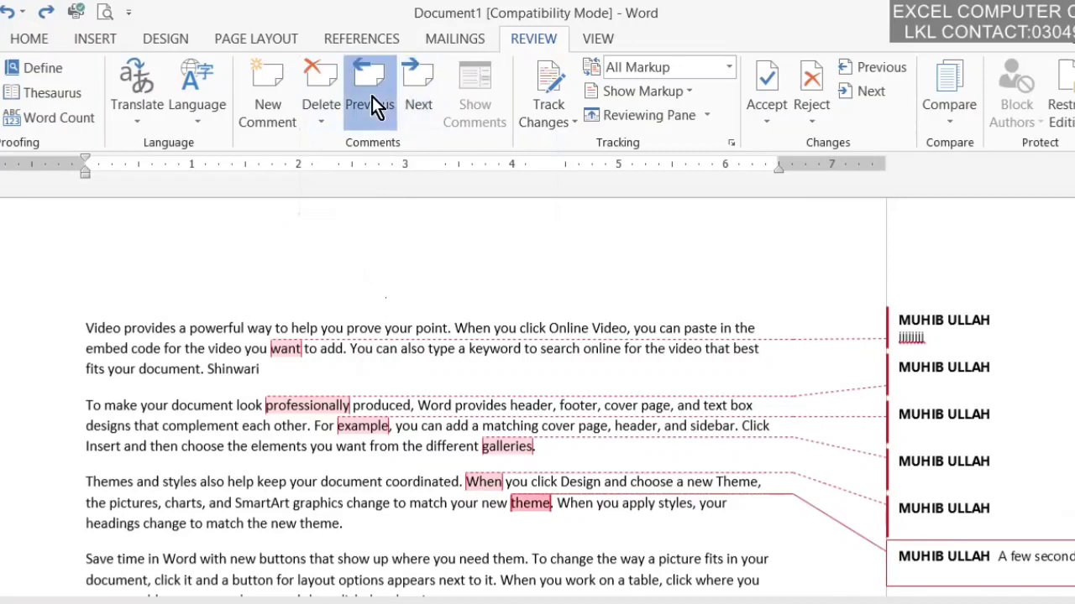
click(372, 96)
click(376, 95)
click(376, 96)
click(376, 96)
click(376, 96)
click(402, 93)
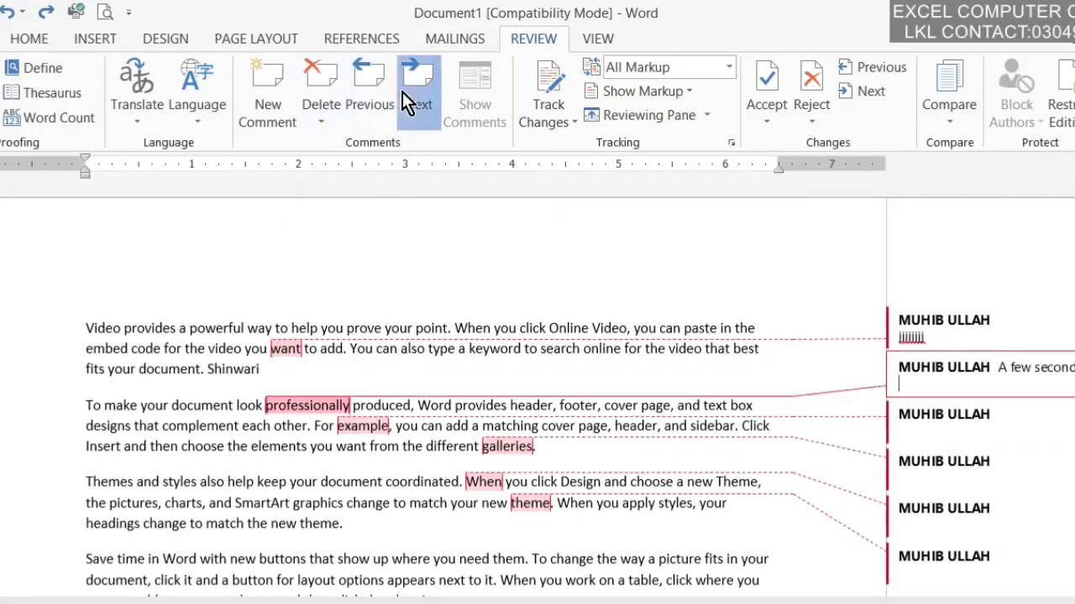
click(403, 92)
click(402, 92)
click(402, 92)
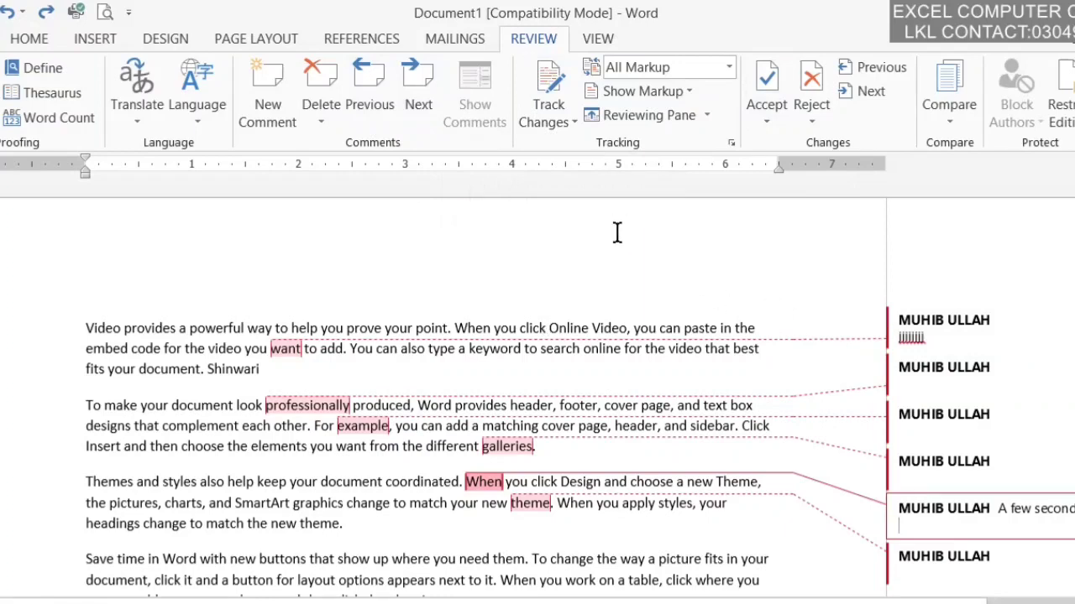
key(ctrl+z)
key(ctrl+z)
key(ctrl+z)
key(ctrl+z)
key(ctrl+z)
key(ctrl+z)
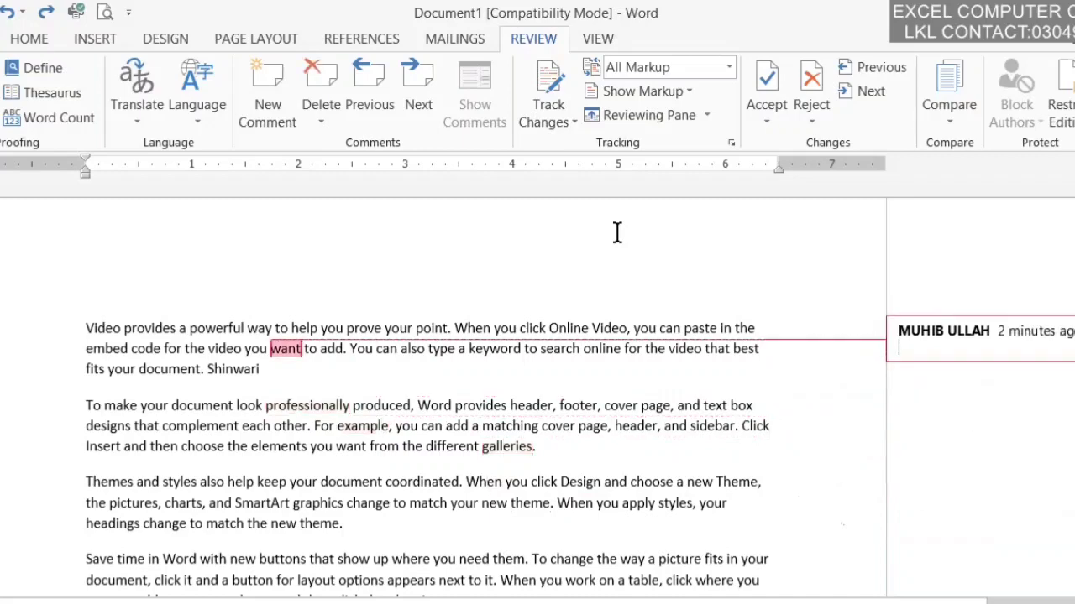
key(ctrl+z)
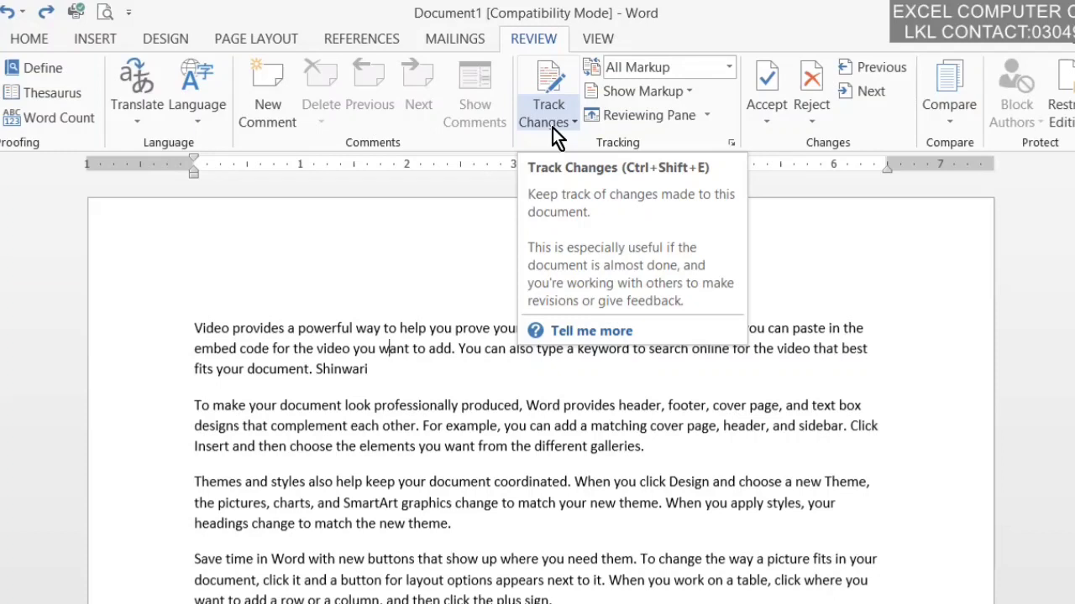
Step: Turn on Track Changes and delete 'prove your point' as a tracked deletion
click(549, 104)
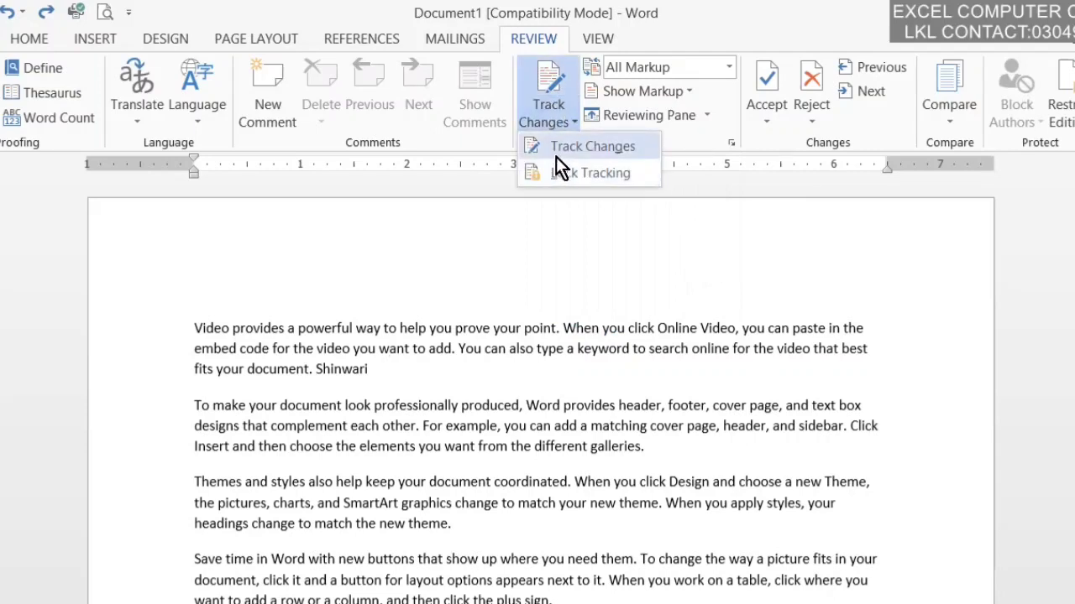
click(553, 152)
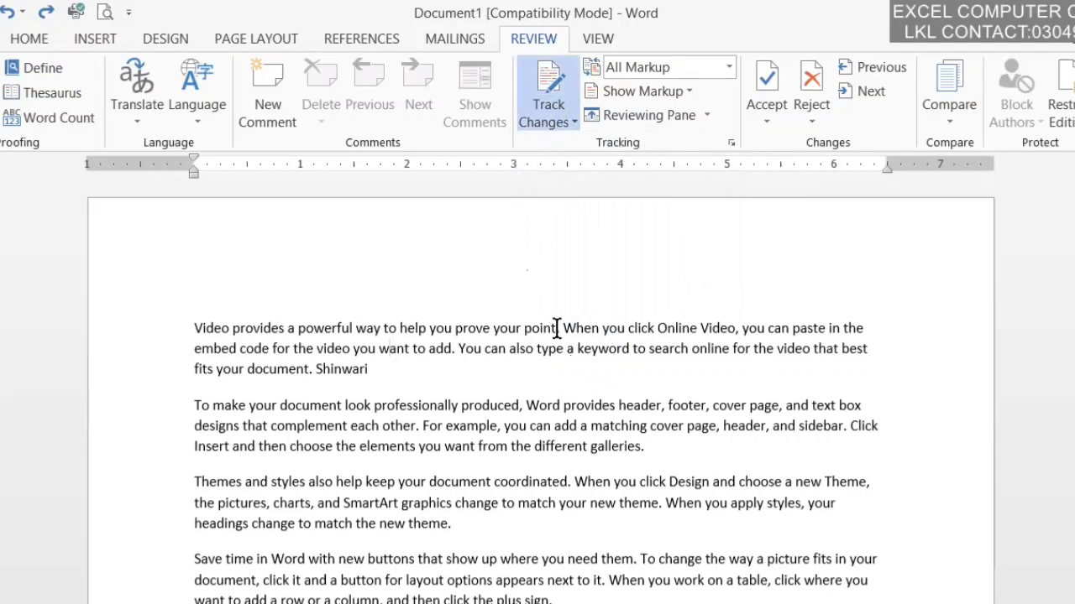
drag(557, 328, 463, 340)
key(Delete)
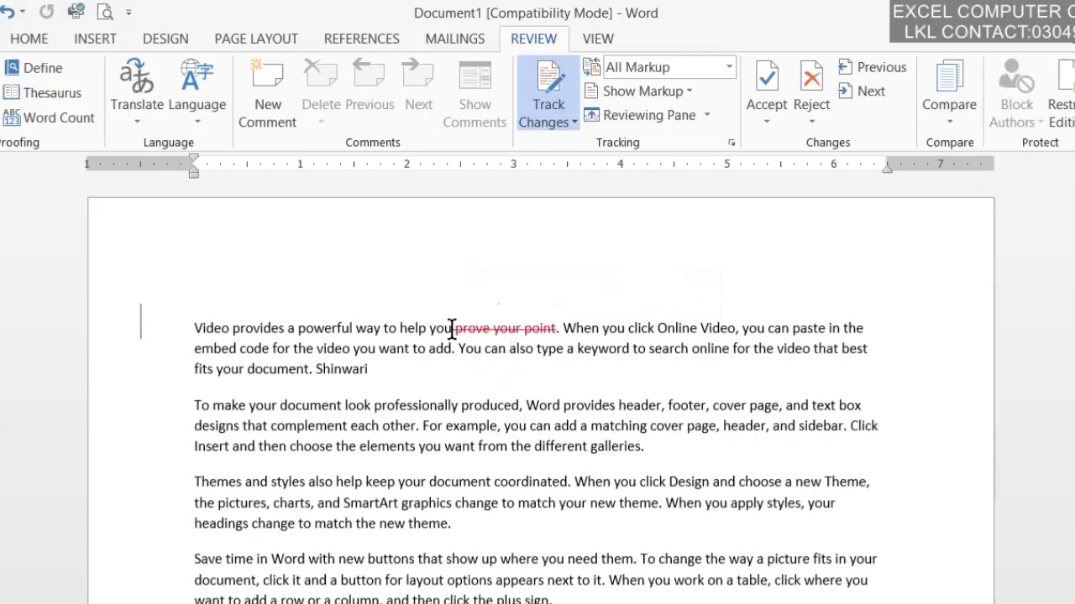
Step: Insert the text 'dalkfjasl asdlkdfjwadkld' before 'a keyword' as a tracked insertion
drag(454, 329, 556, 329)
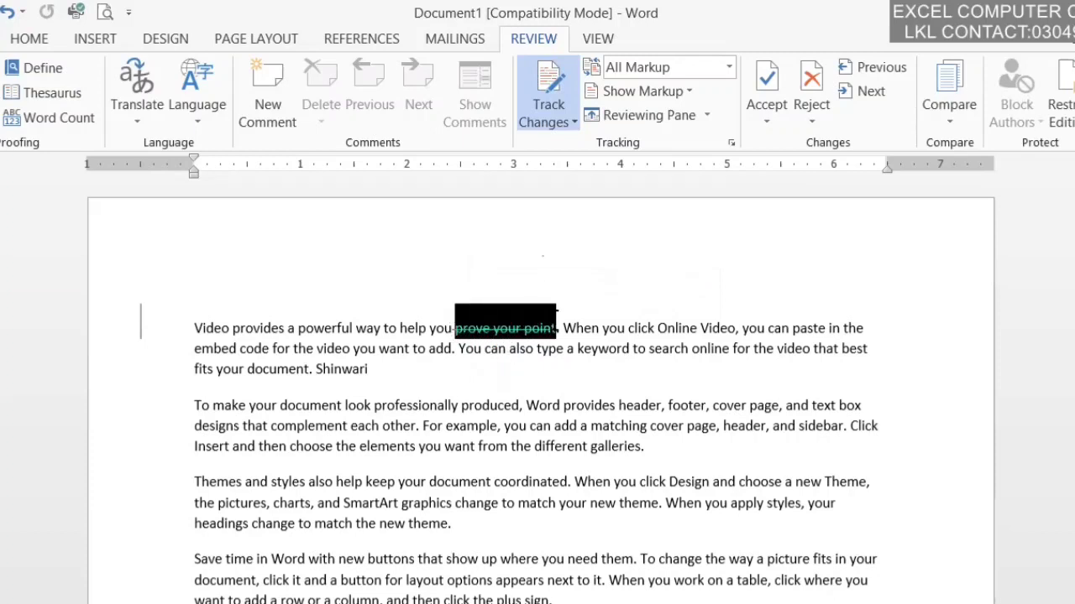
click(575, 353)
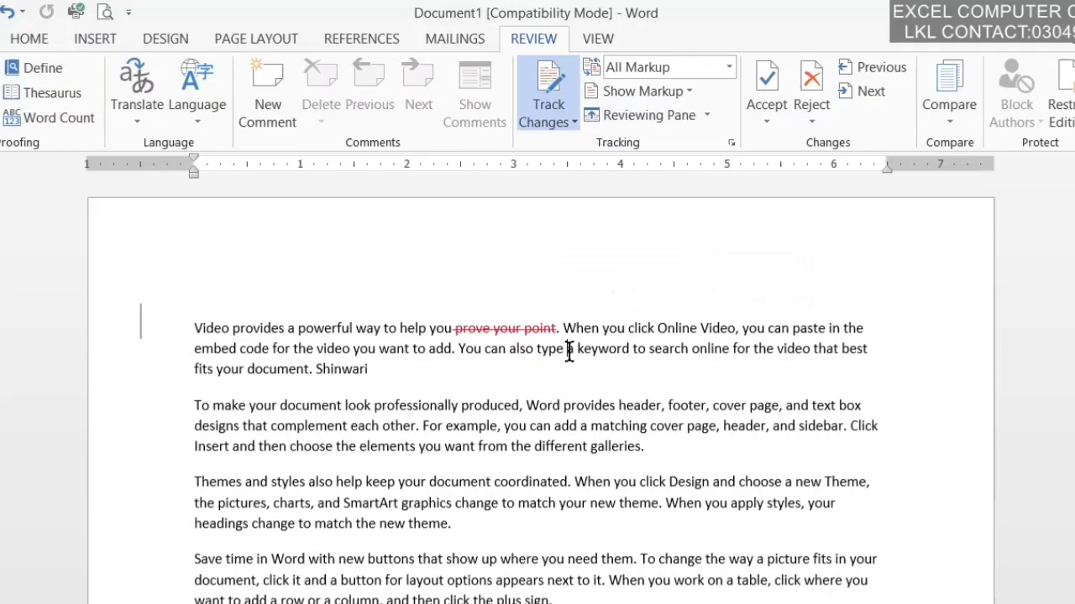
text(dalkfjasl asdlkdfjwadkld)
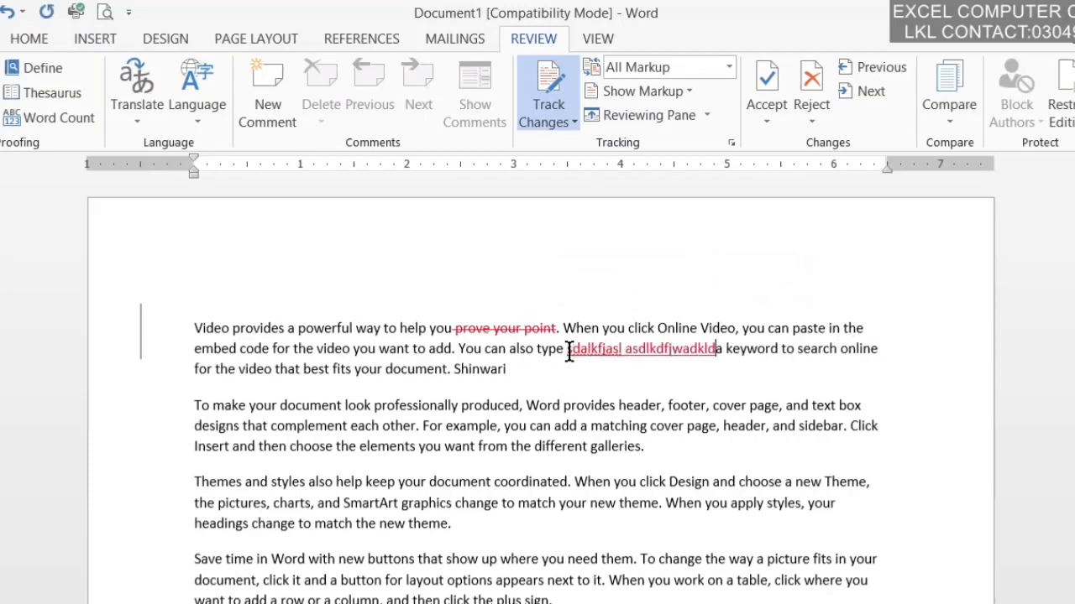
click(699, 349)
Step: Add a new comment on the word 'from'
click(482, 446)
click(284, 105)
click(482, 424)
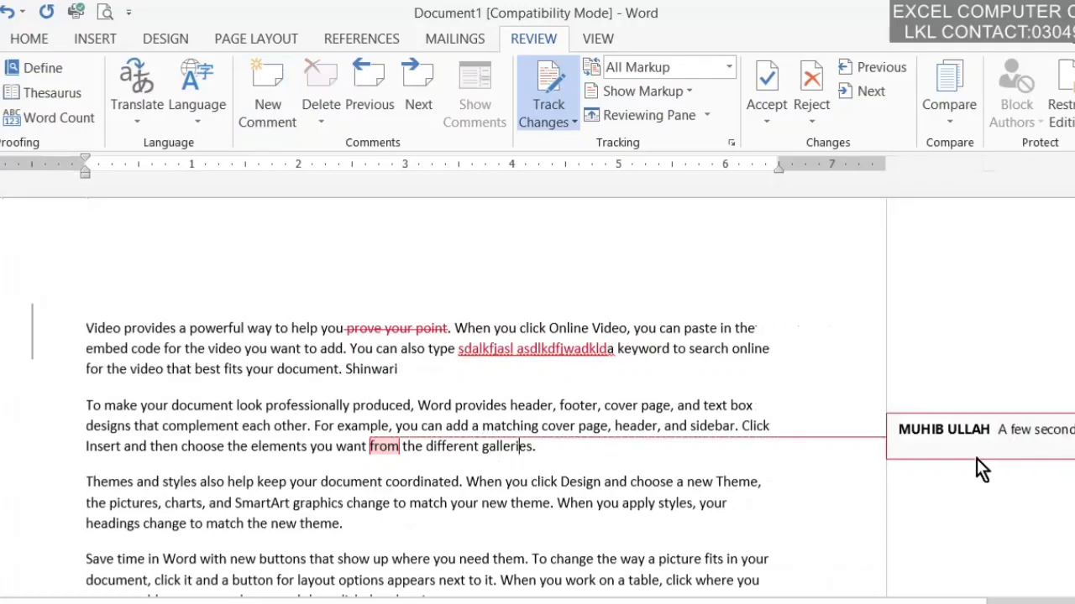
Step: Comment on 'galleries' and delete 'complement each other' as a tracked change
click(271, 130)
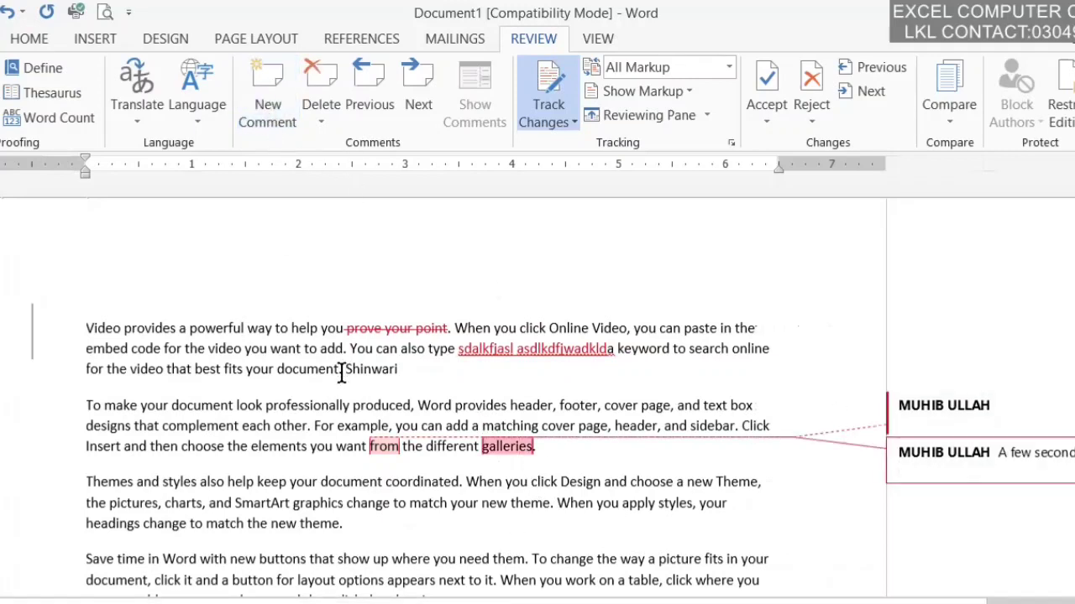
click(239, 429)
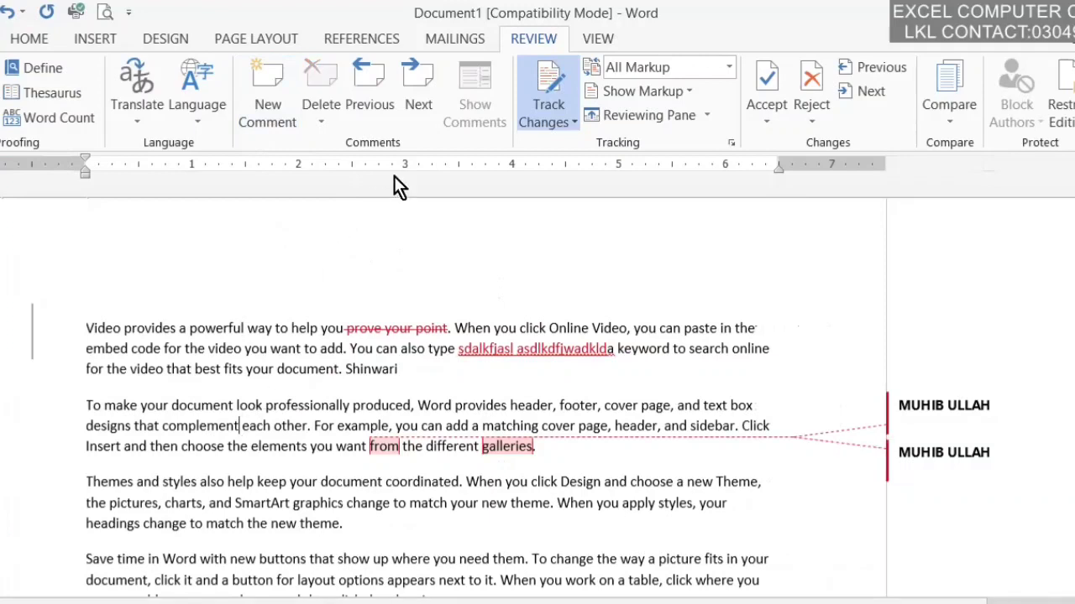
drag(309, 427, 161, 426)
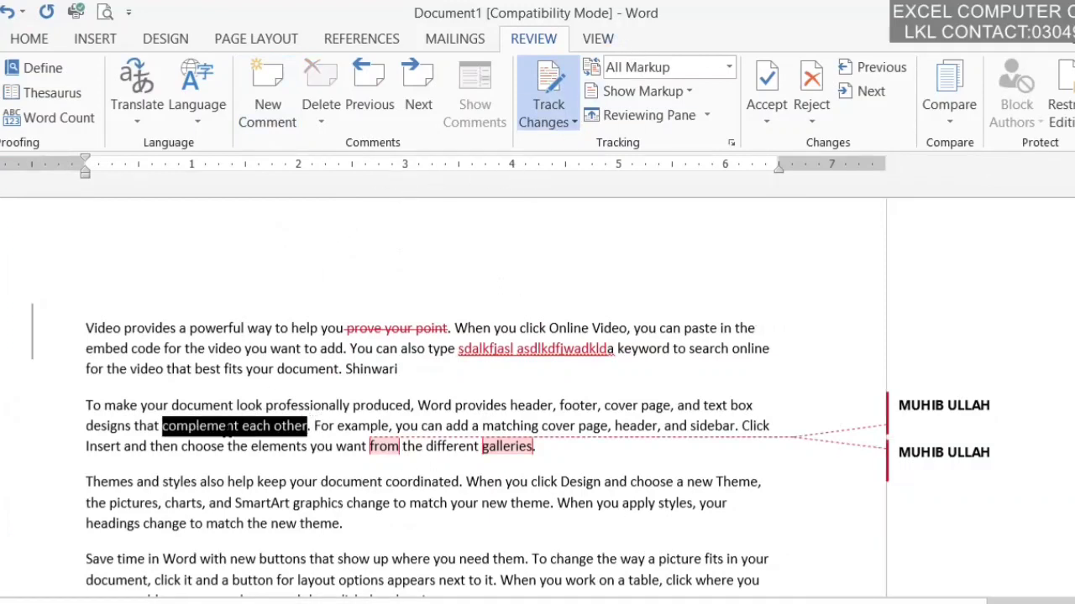
key(Delete)
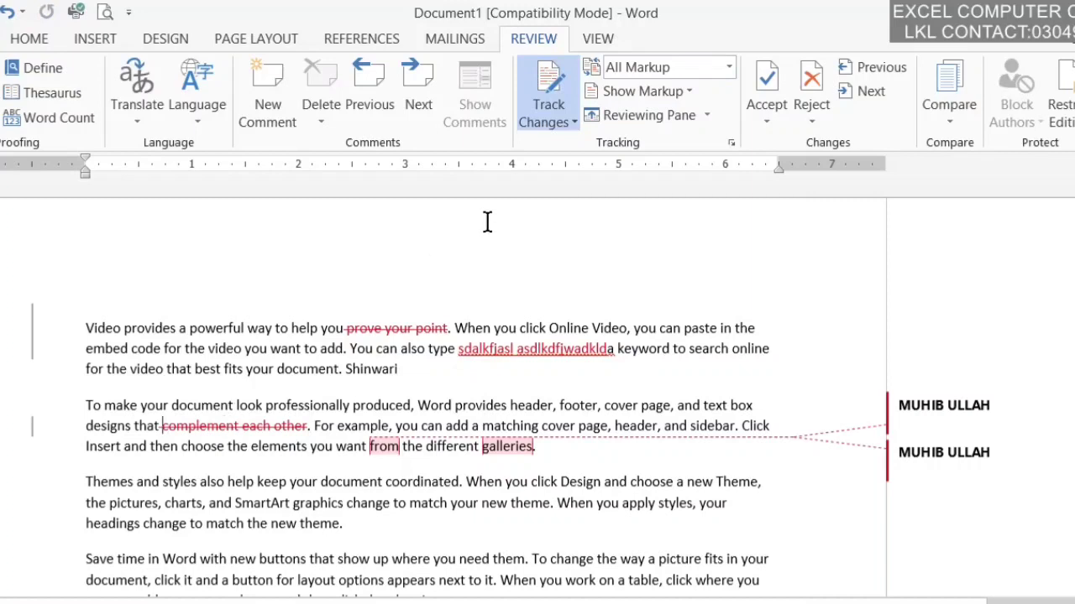
click(546, 125)
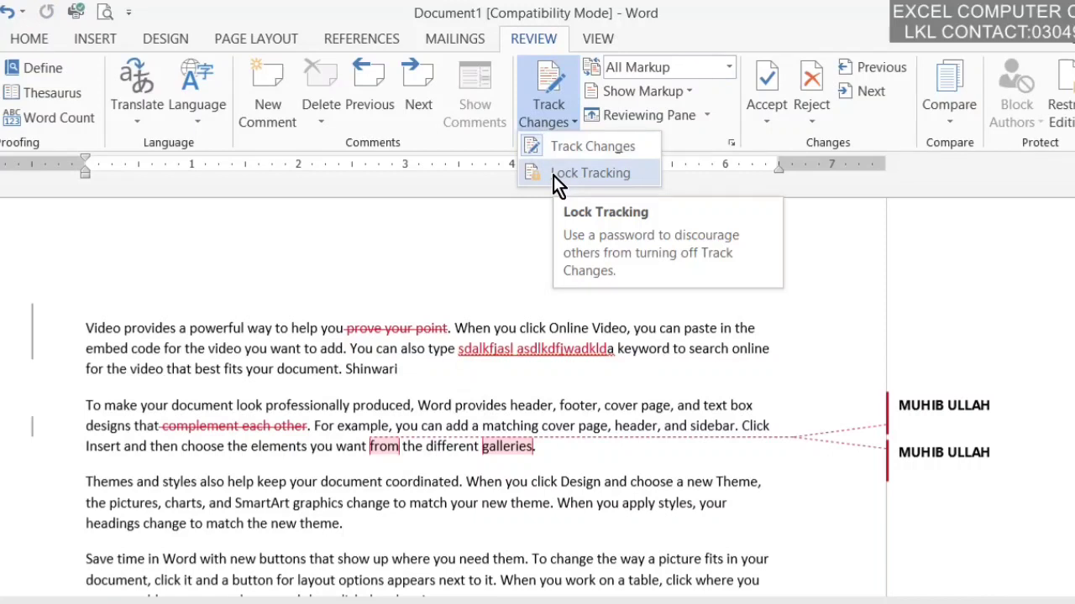
Step: Lock Tracking with a password, entered and re-entered for confirmation
click(553, 176)
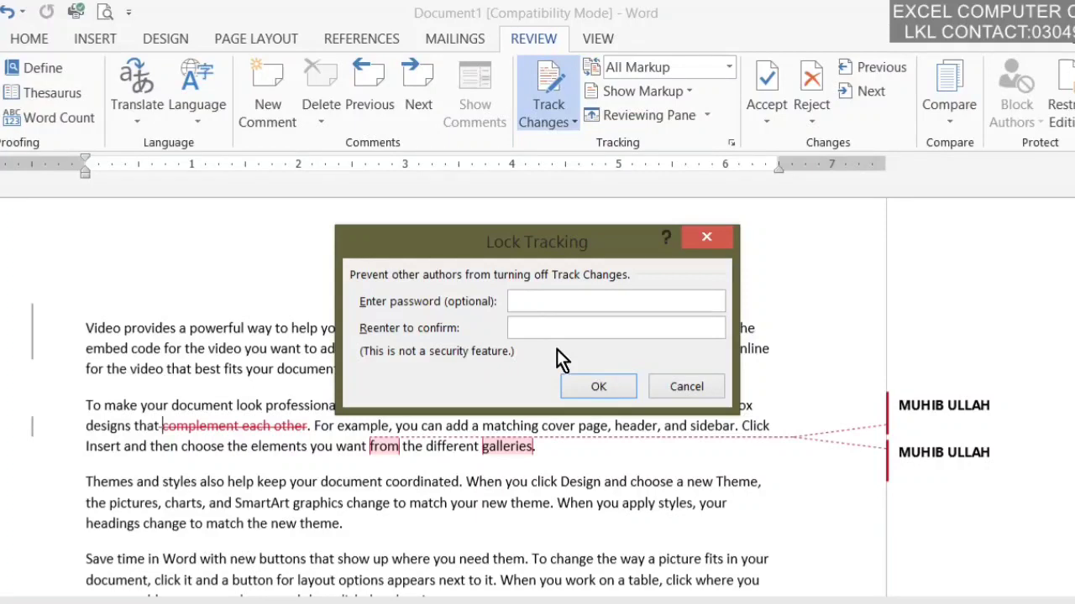
click(537, 296)
text(***)
click(524, 327)
text(***)
click(596, 386)
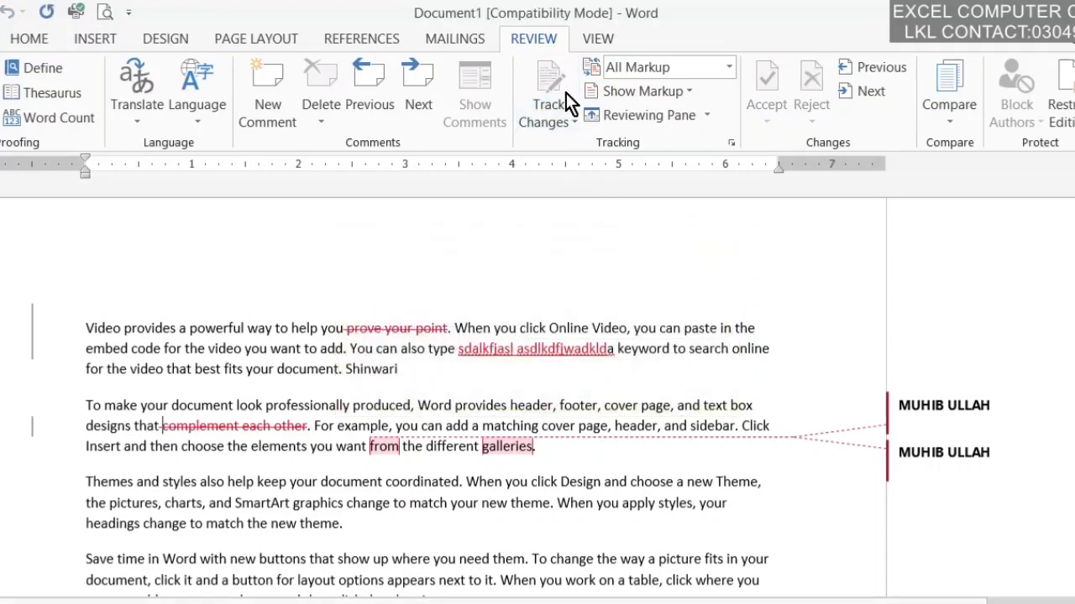
Step: Delete the second paragraph's opening through 'header' as a tracked deletion
click(556, 113)
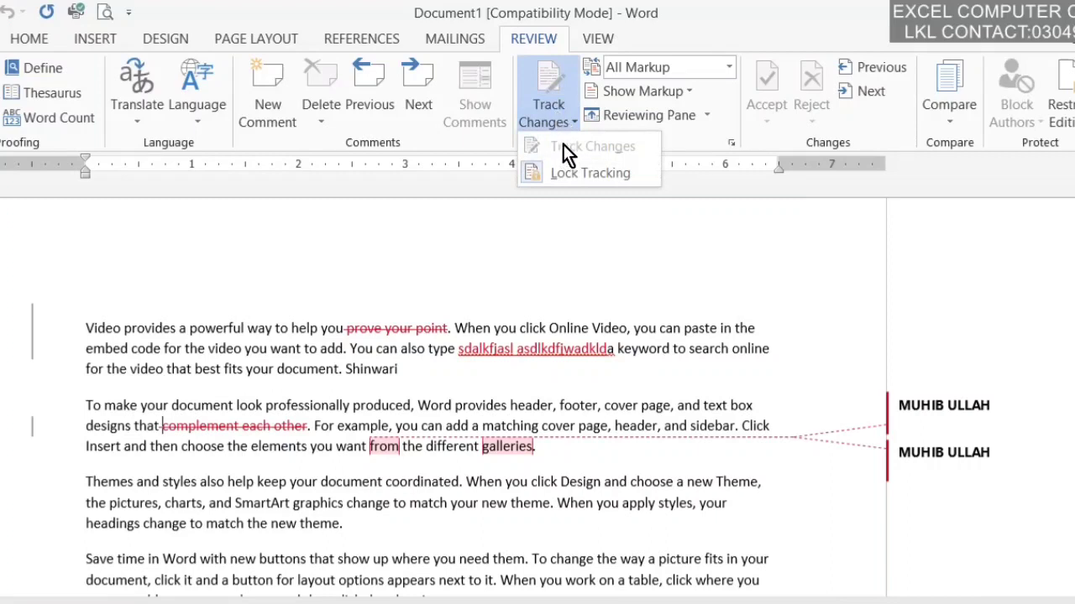
click(522, 415)
drag(521, 409, 413, 391)
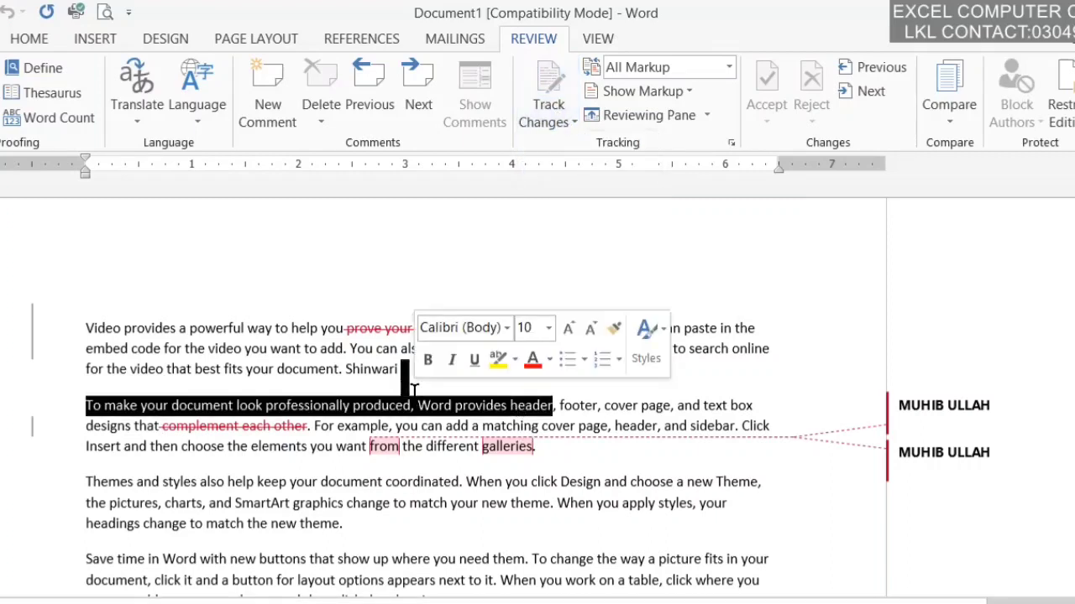
key(Delete)
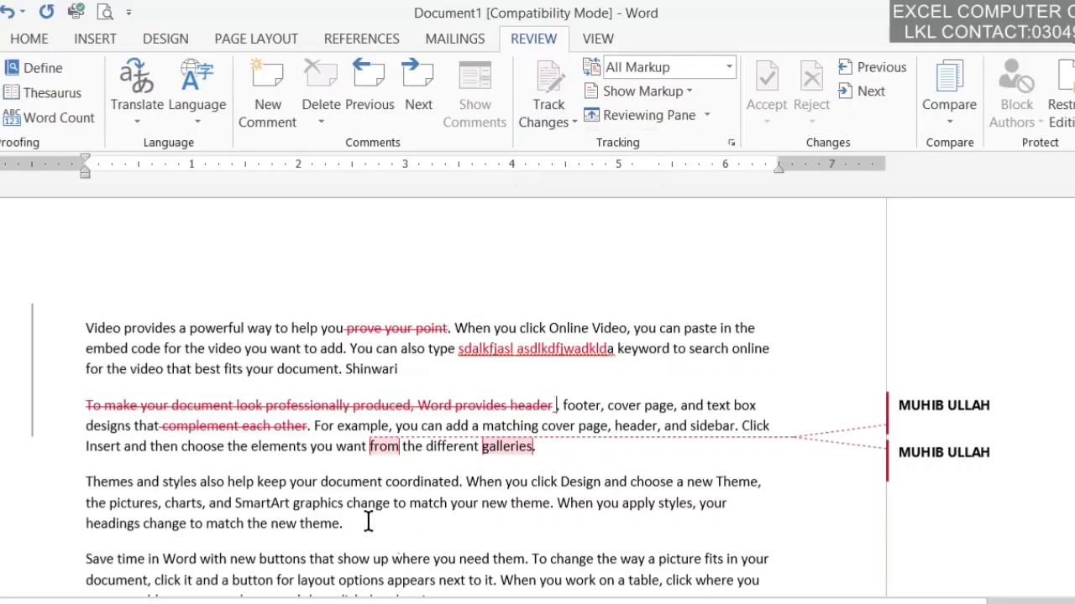
Step: Unlock change tracking by entering the lock password
click(544, 121)
click(553, 167)
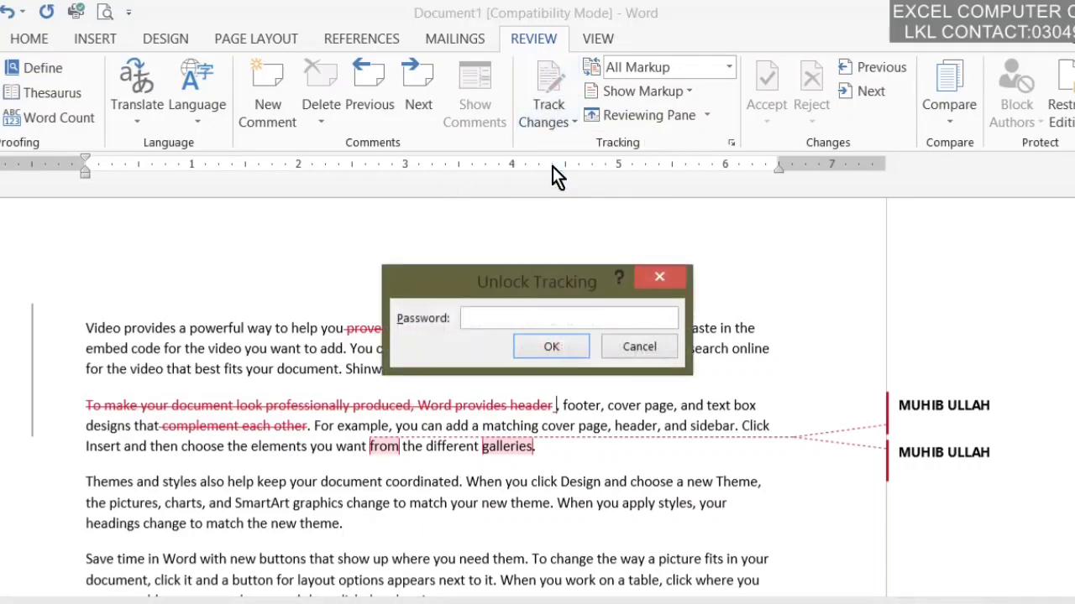
text(123)
key(Return)
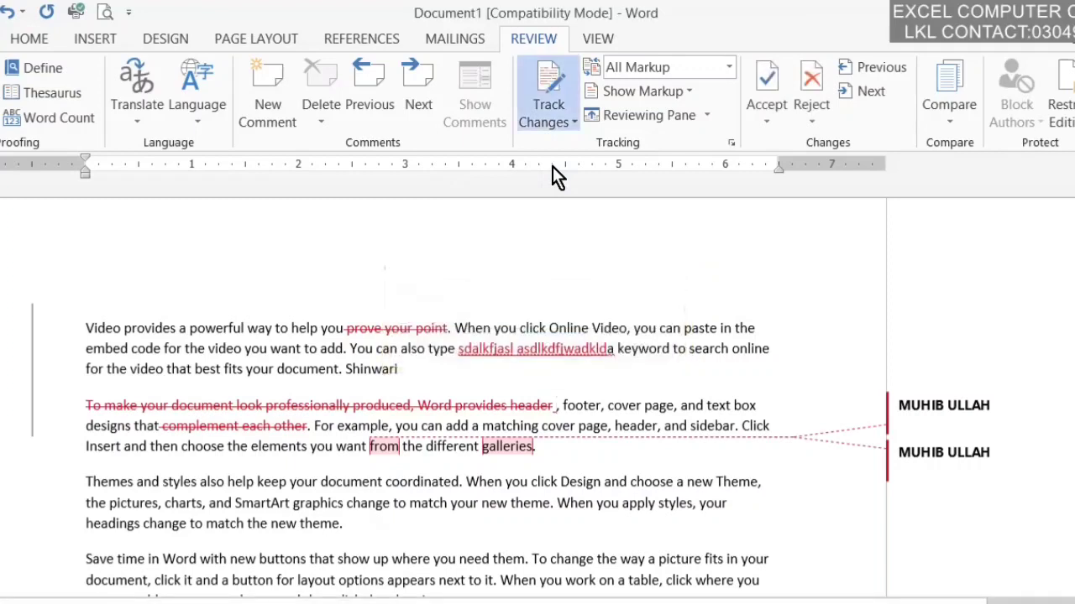
click(557, 105)
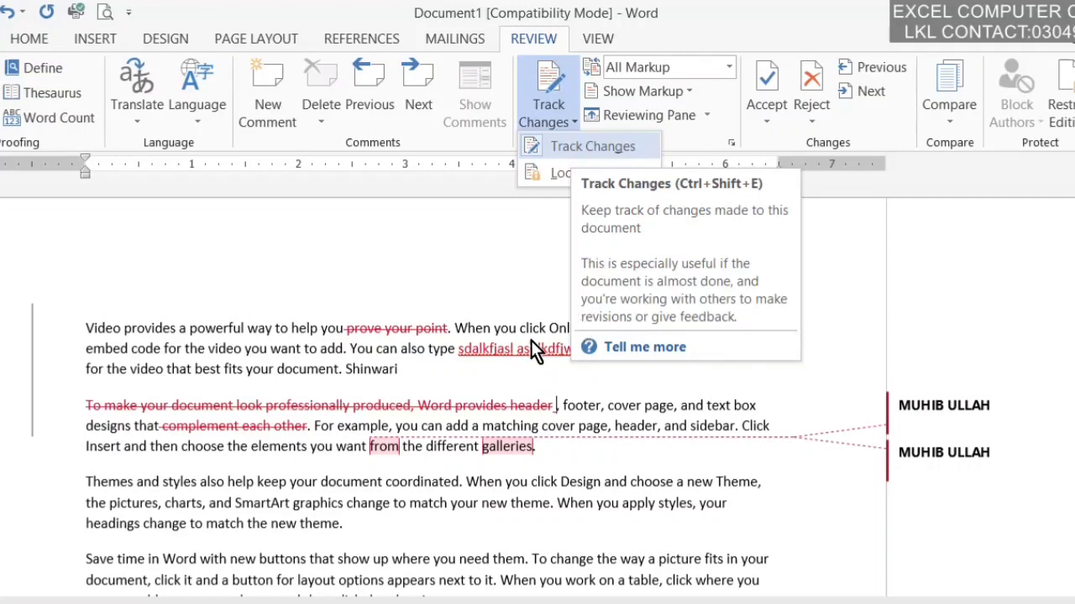
Step: Close the change-tracking options and switch the review display to Simple Markup
click(501, 338)
click(729, 69)
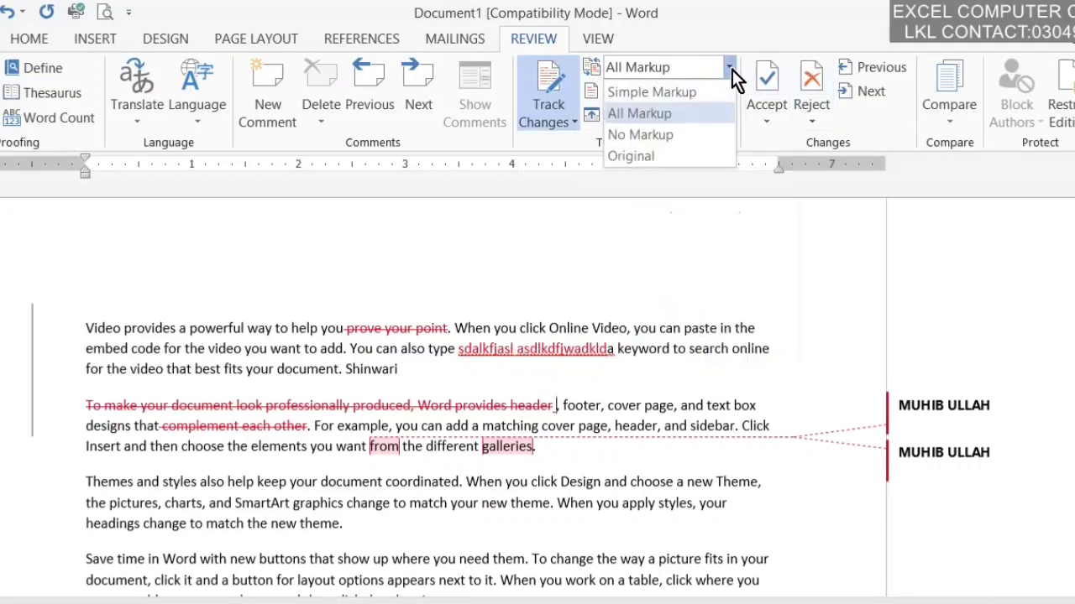
click(712, 93)
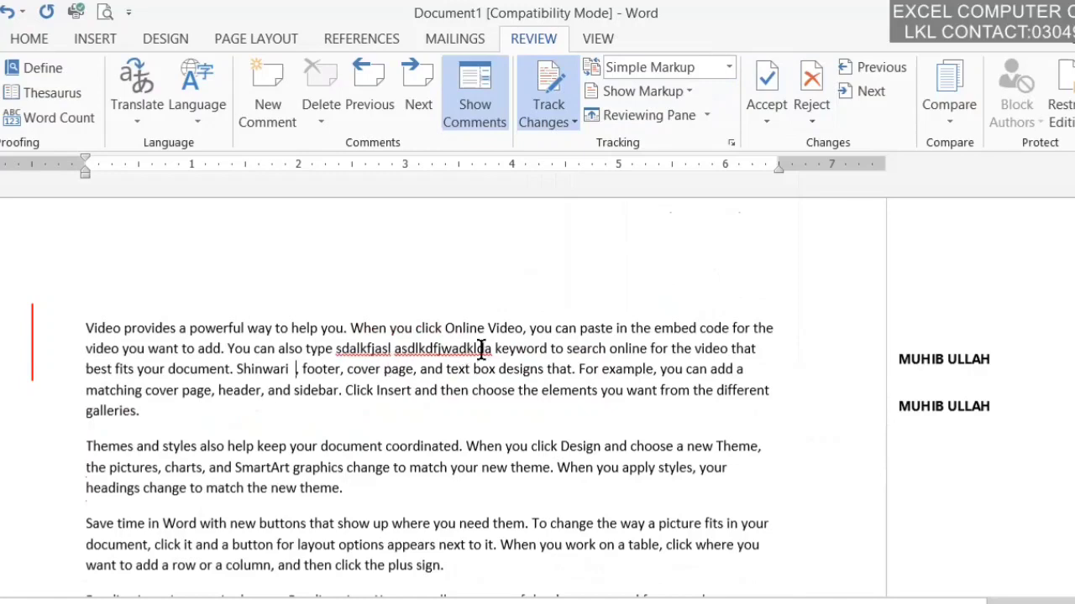
click(730, 69)
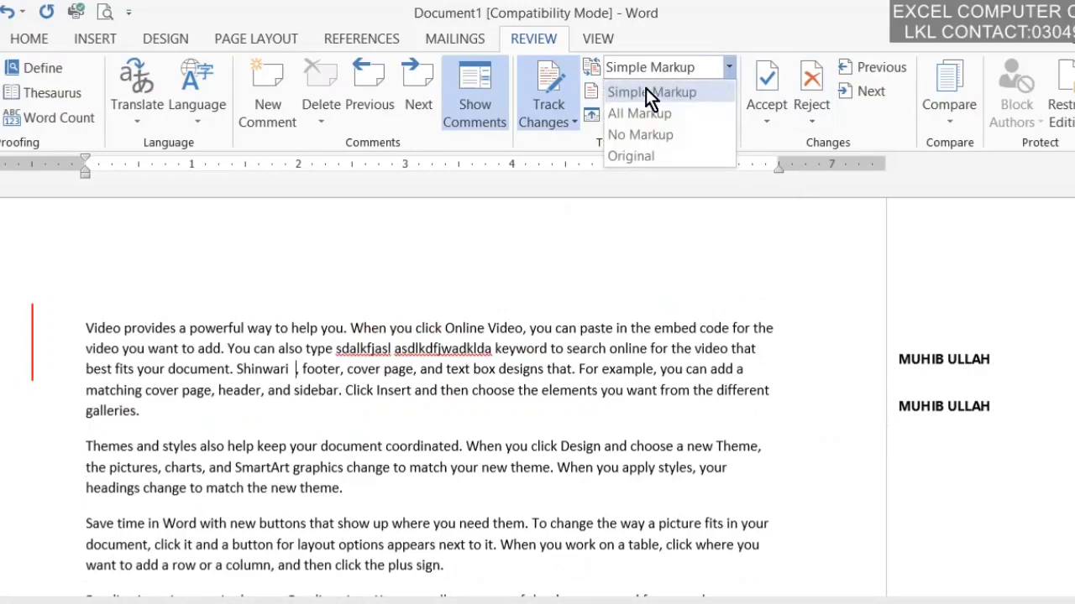
click(455, 109)
click(454, 109)
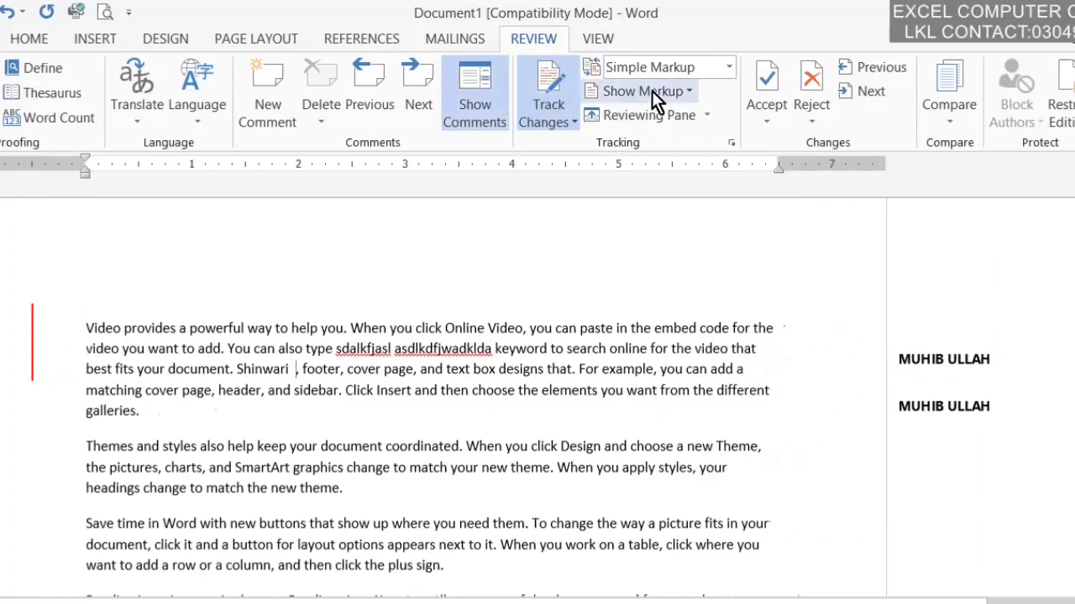
Step: Preview the All Markup, No Markup and Original views, finishing on All Markup
click(724, 66)
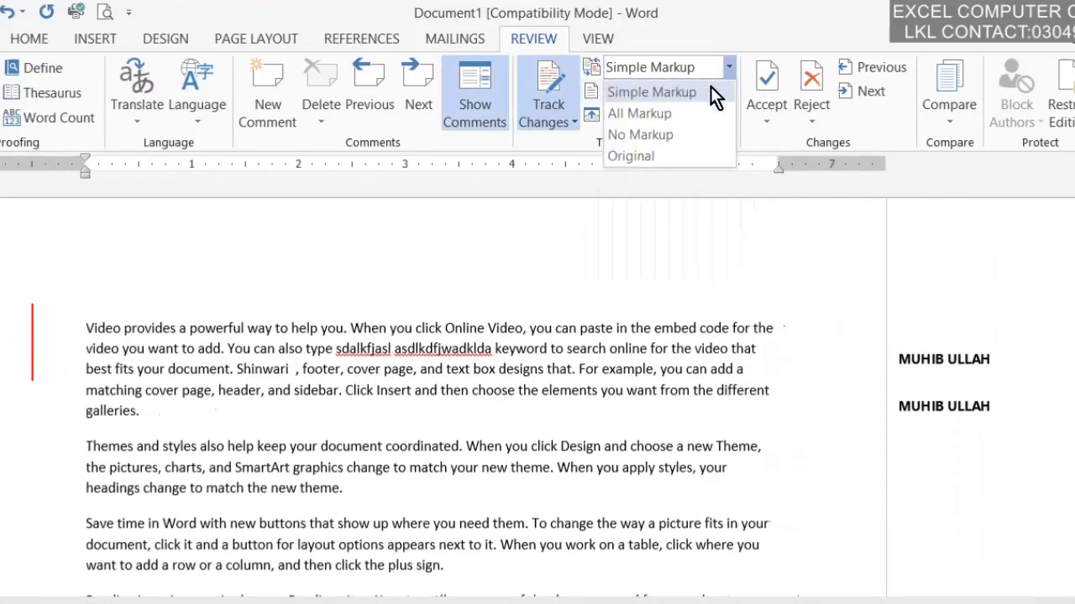
click(680, 118)
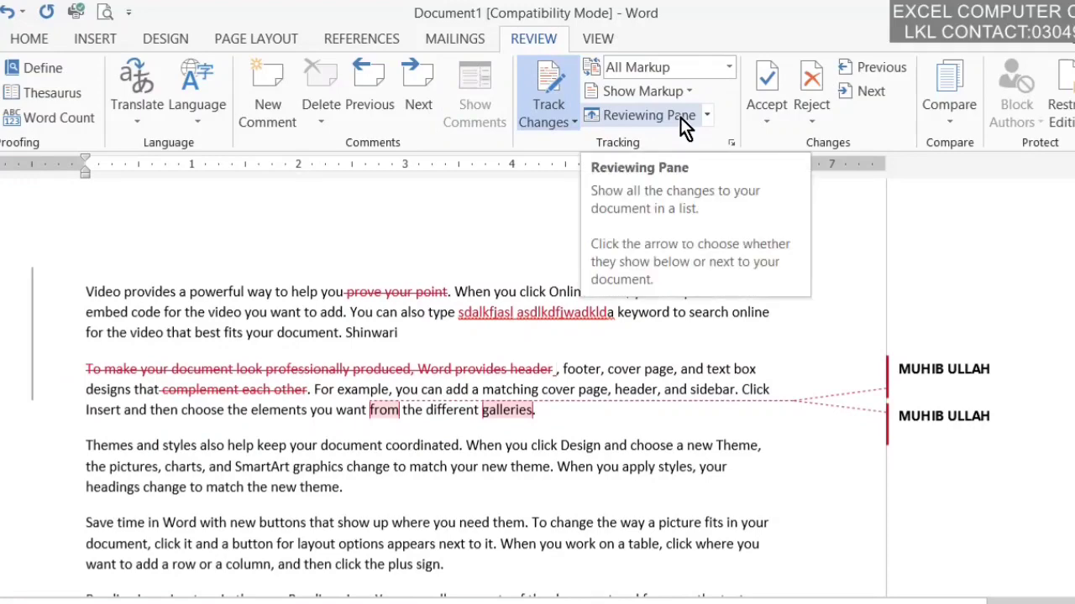
click(729, 71)
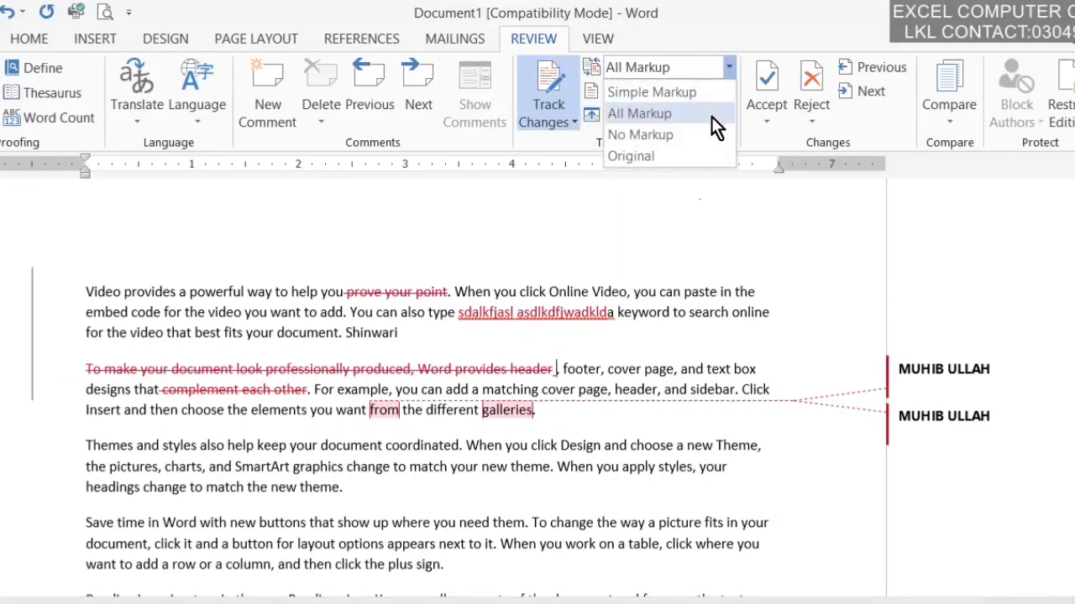
click(693, 137)
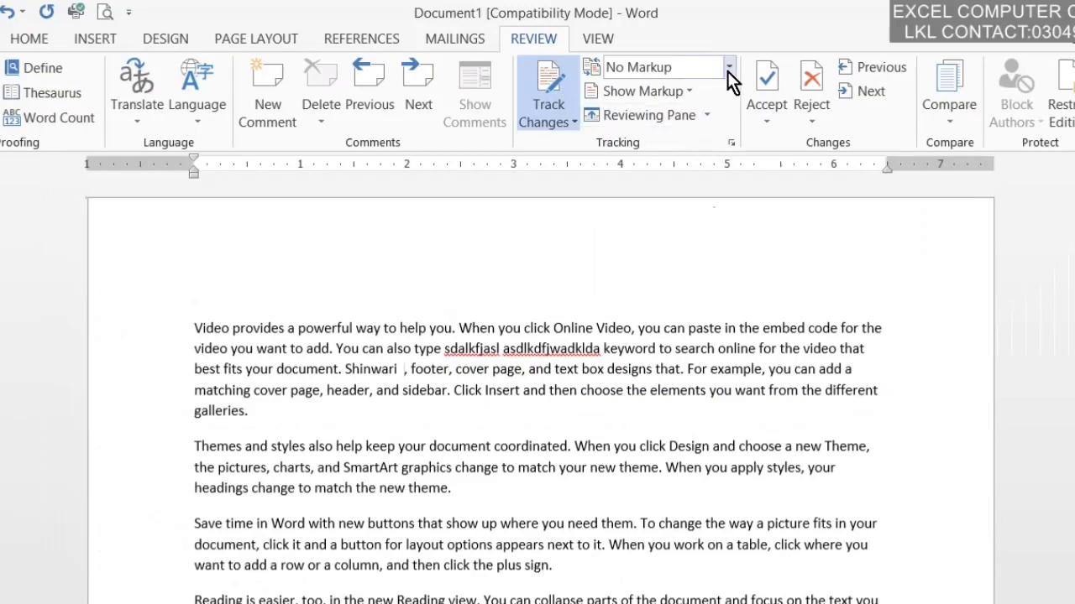
click(728, 71)
click(677, 160)
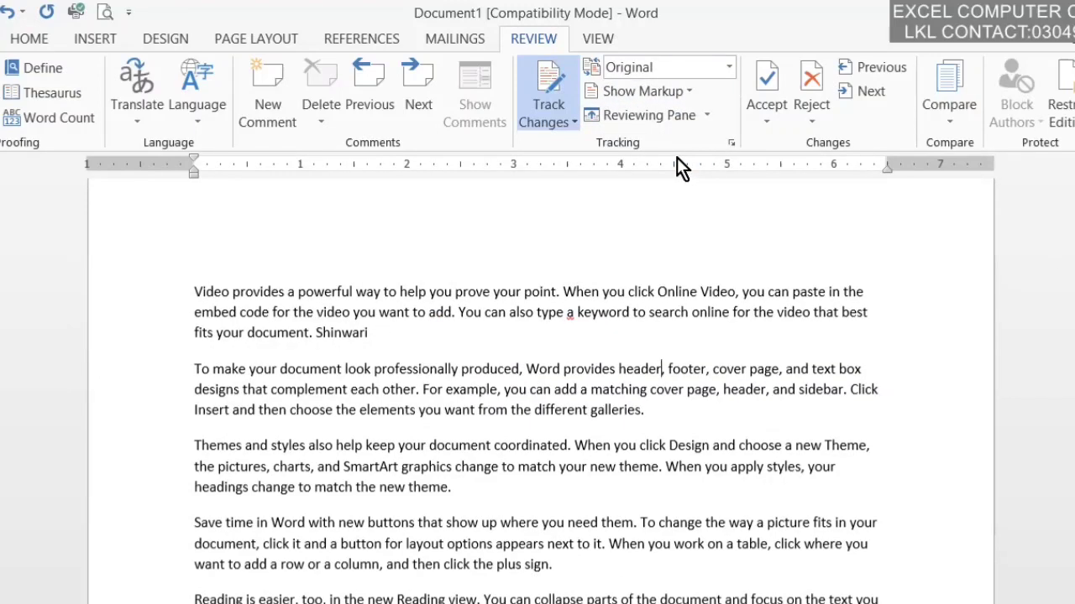
click(727, 72)
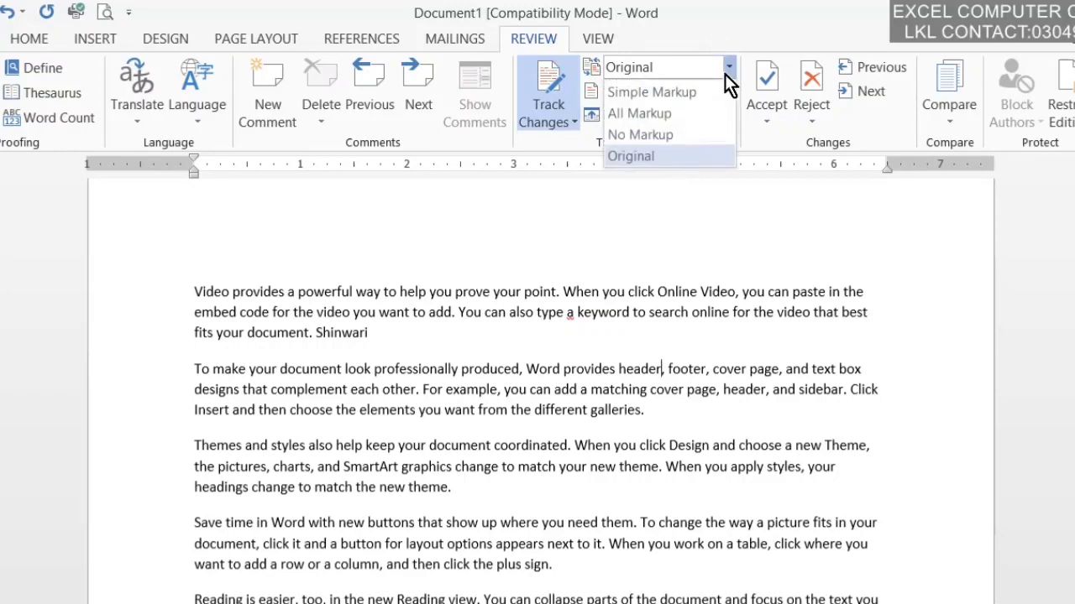
click(663, 114)
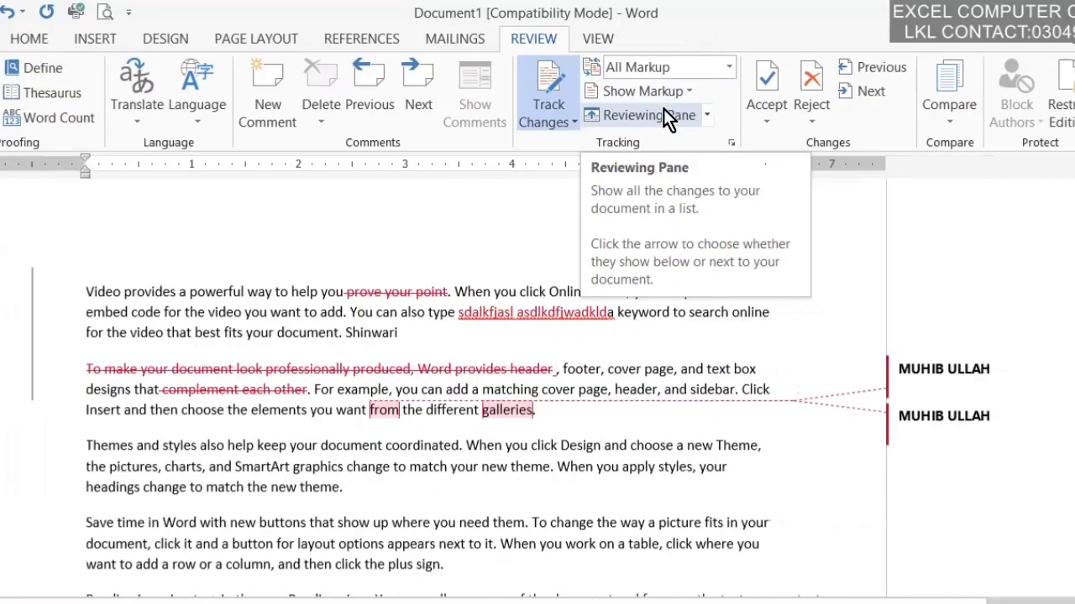
click(667, 91)
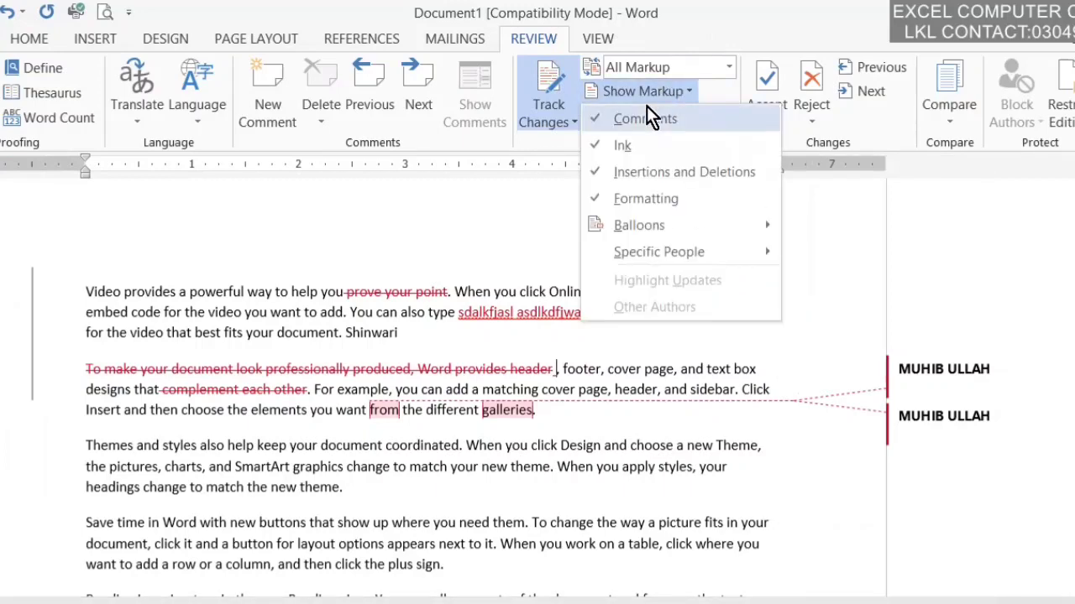
click(647, 116)
click(663, 92)
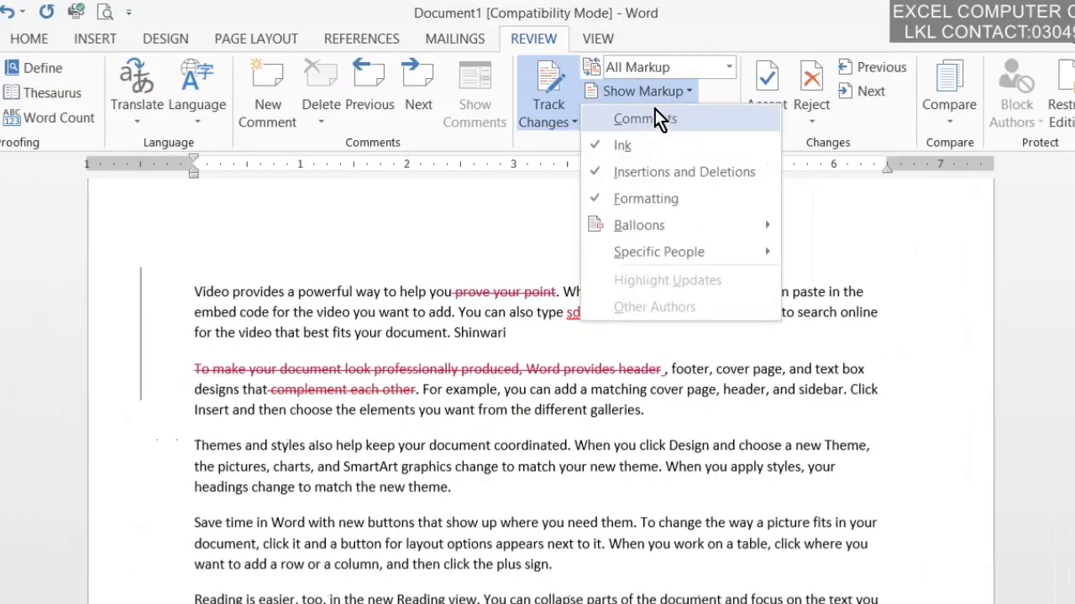
click(654, 108)
click(667, 92)
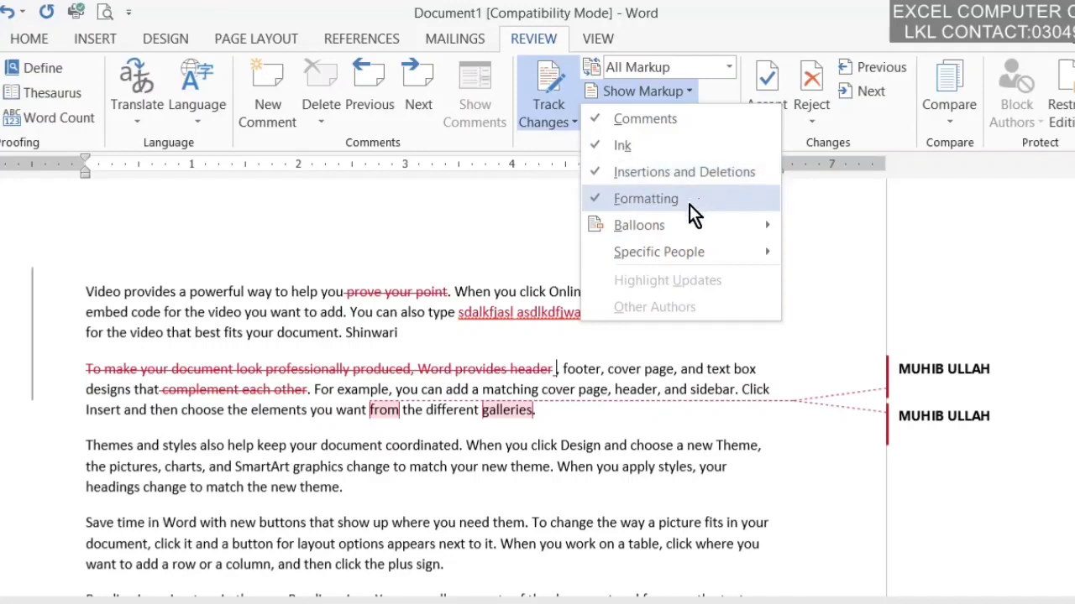
mouse_move(689, 226)
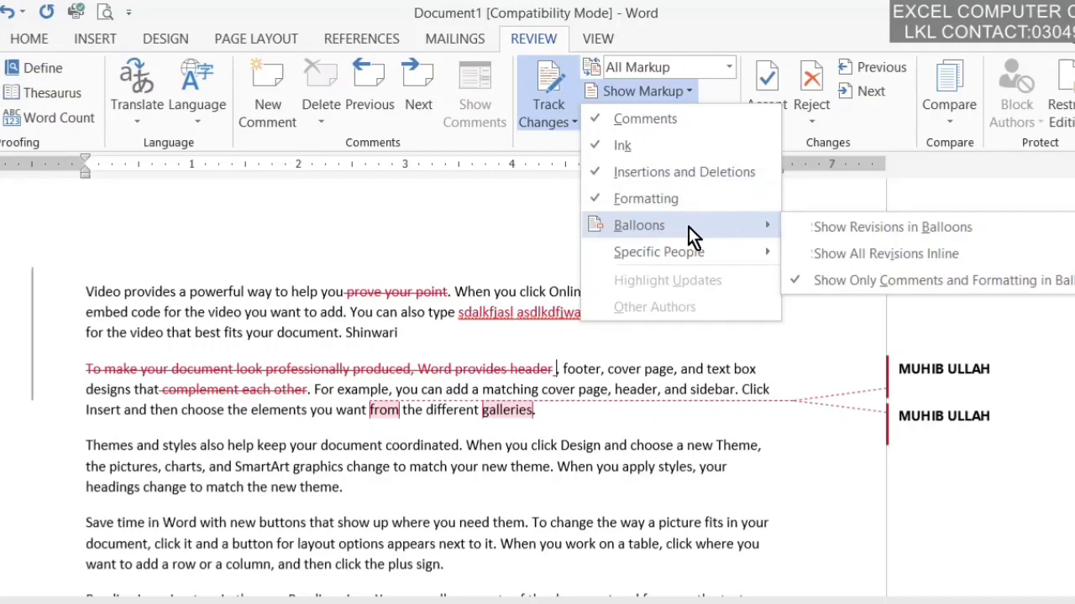
click(811, 226)
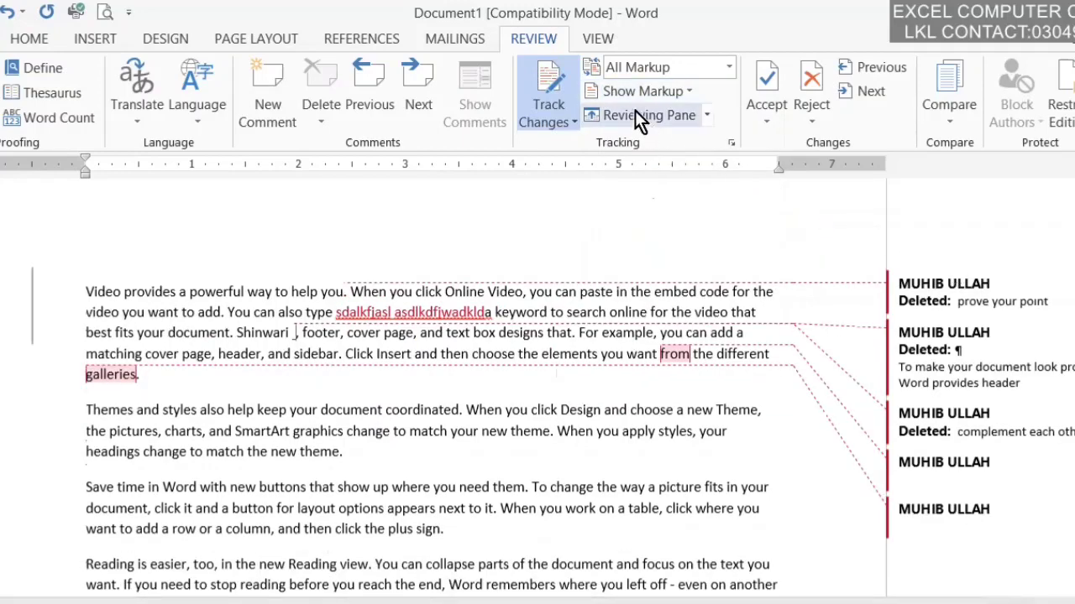
click(665, 92)
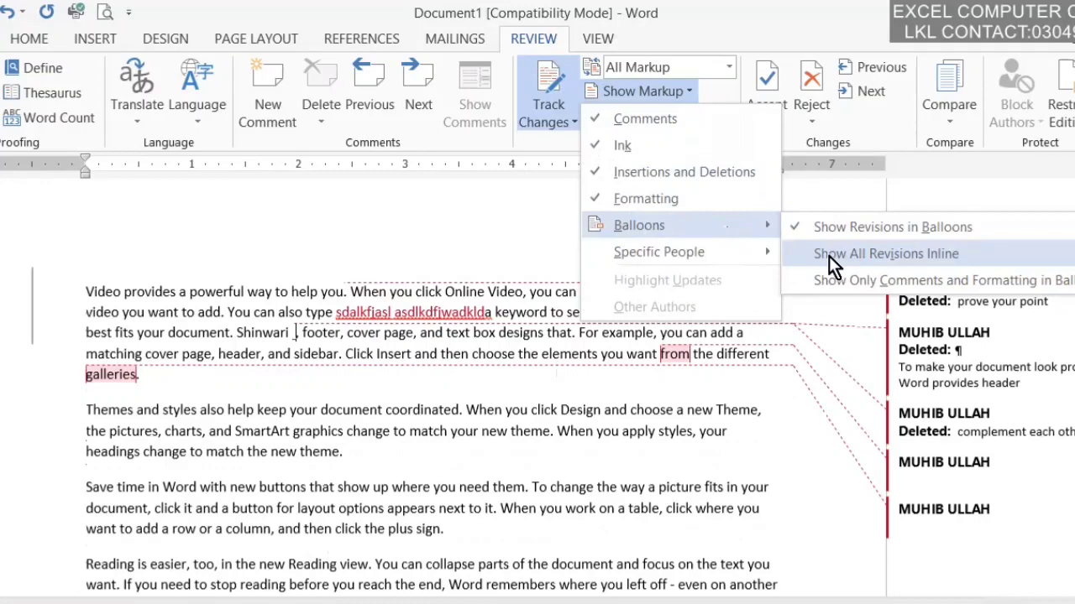
click(828, 257)
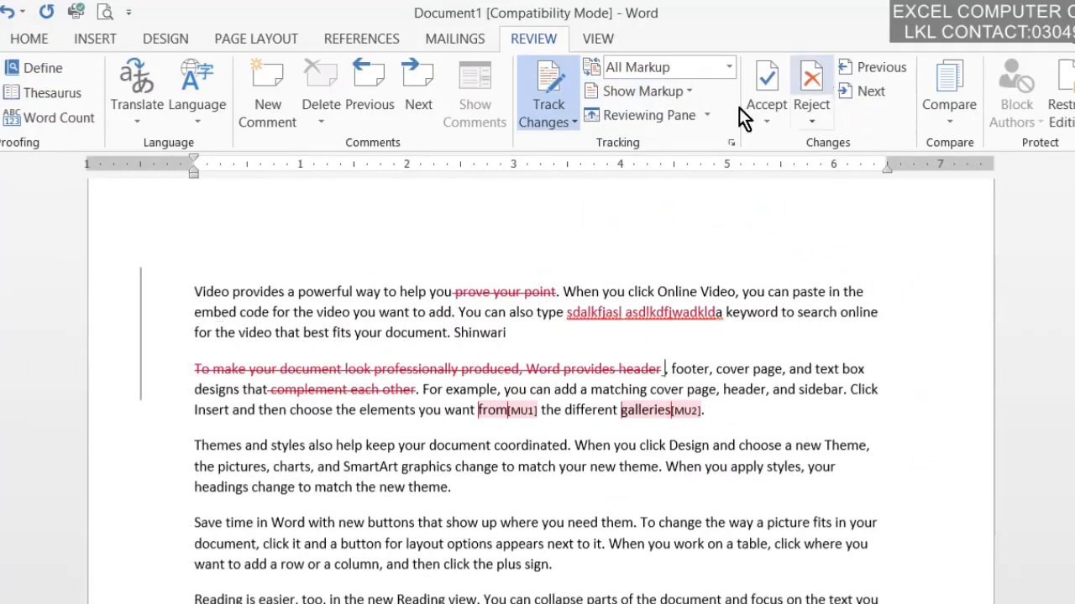
click(696, 89)
mouse_move(716, 251)
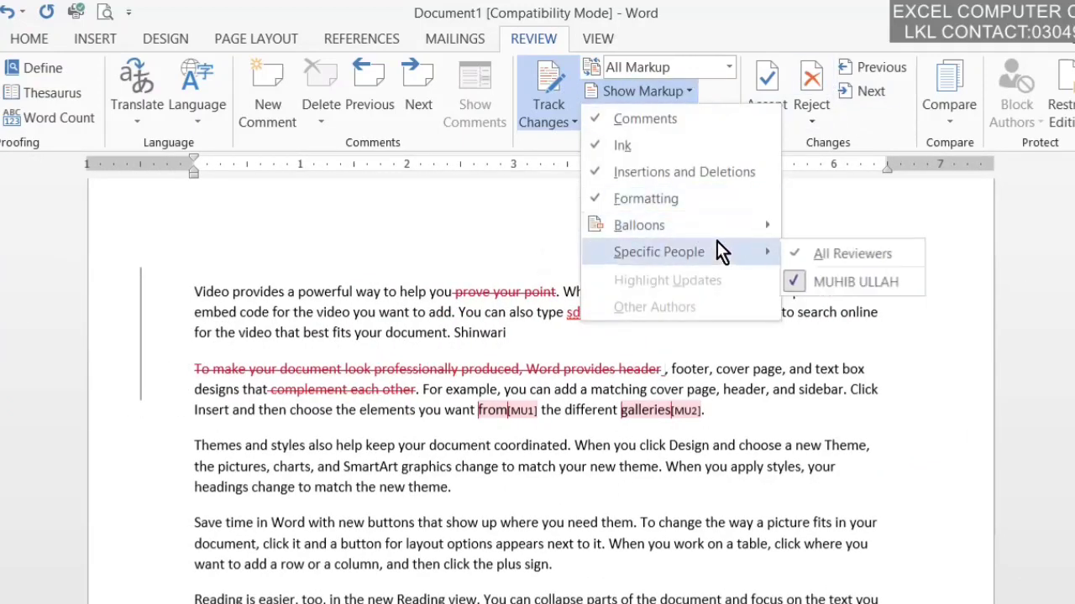
mouse_move(718, 226)
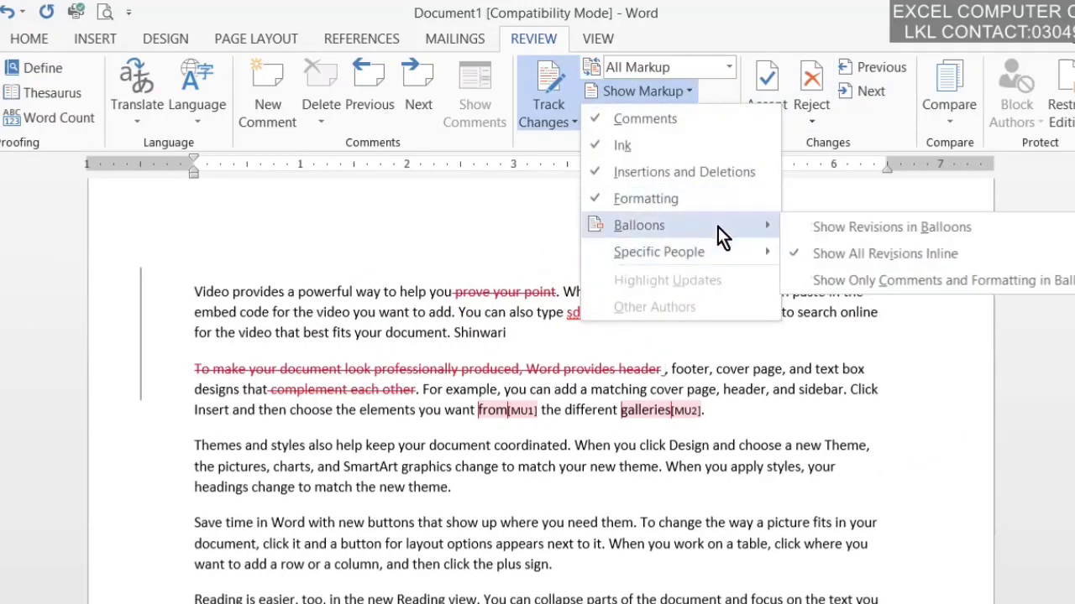
click(818, 279)
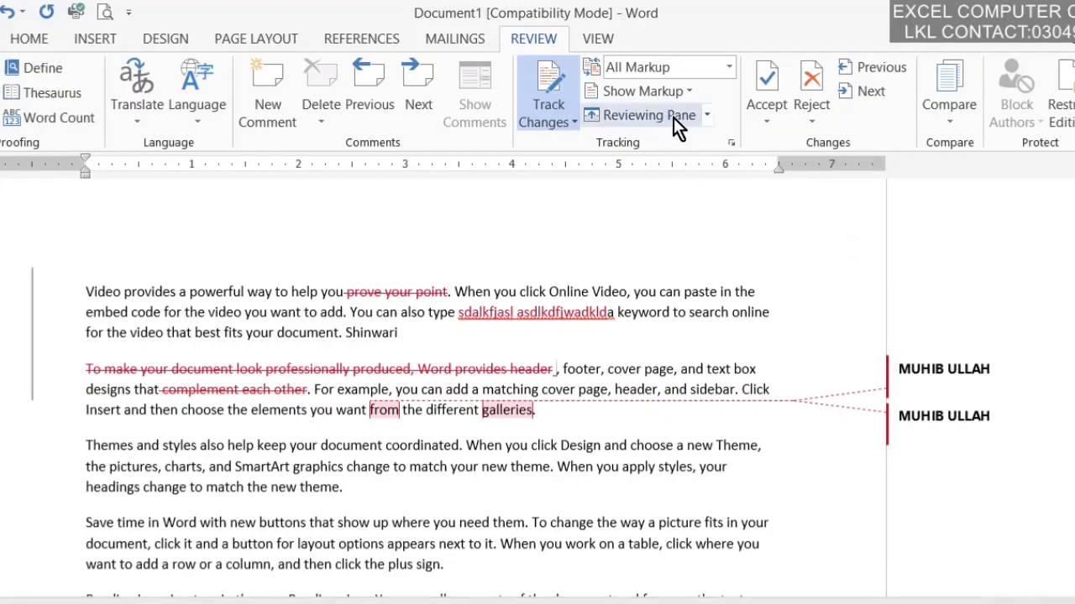
click(706, 116)
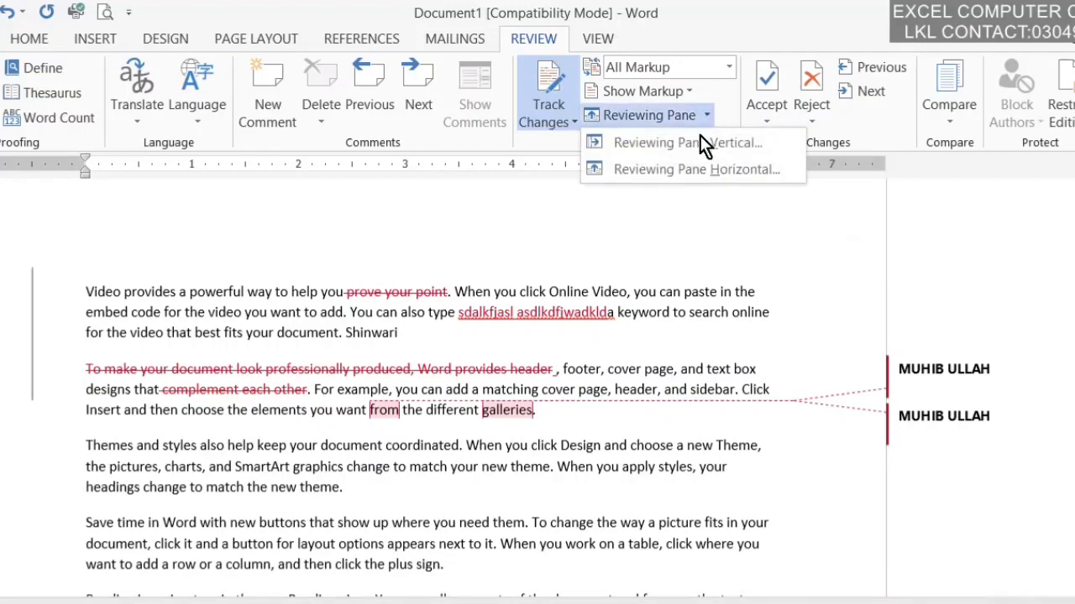
click(694, 144)
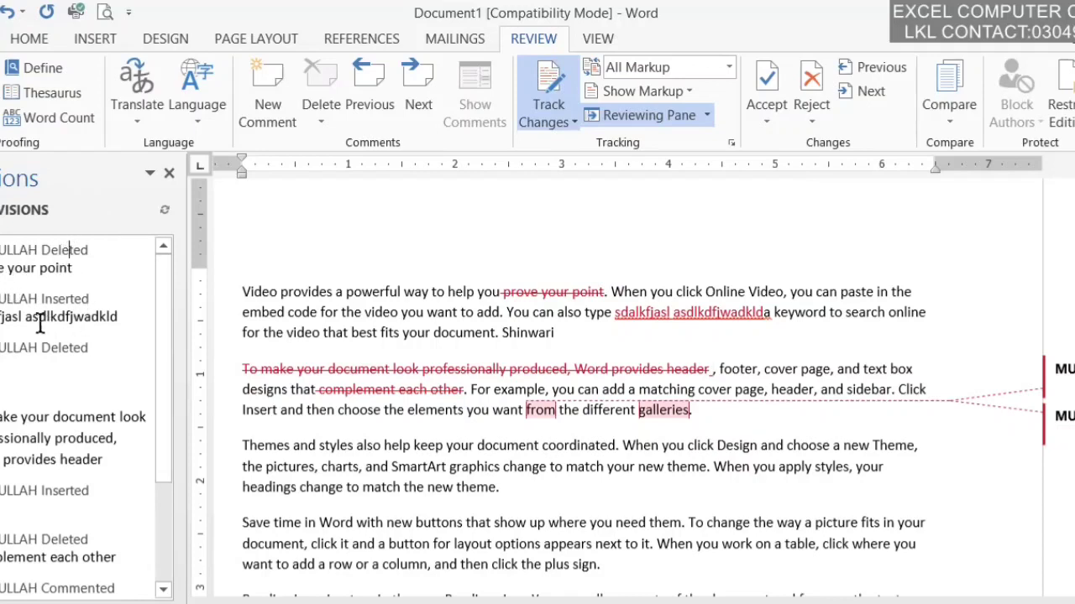
triple_click(83, 317)
click(65, 299)
scroll(163, 402, down, 1)
mouse_move(163, 402)
mouse_down()
mouse_move(155, 410)
mouse_move(155, 390)
mouse_up()
drag(85, 430, 82, 473)
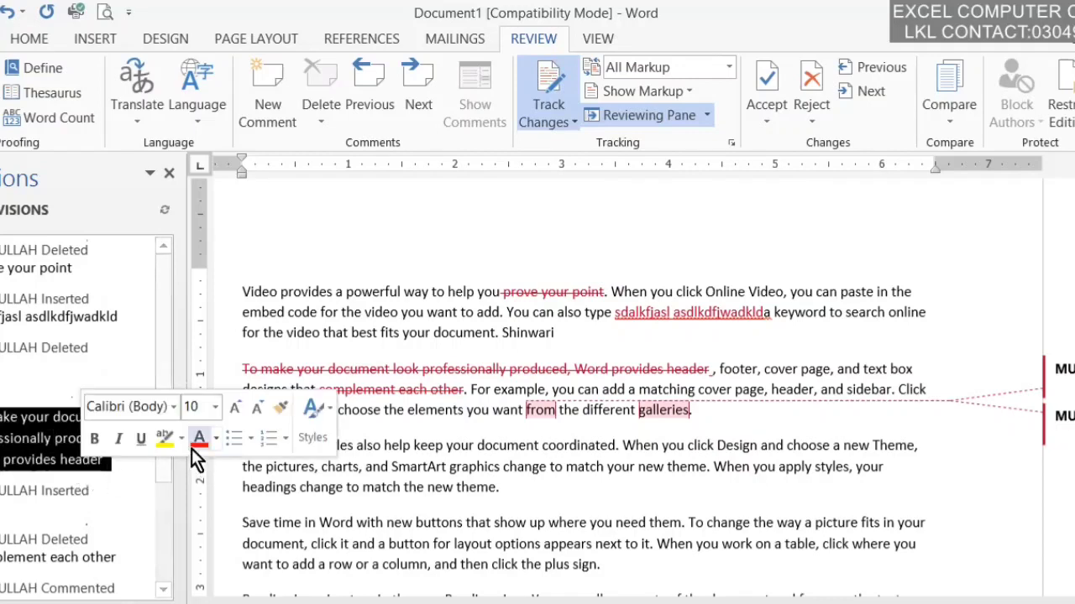
click(151, 534)
drag(163, 438, 164, 380)
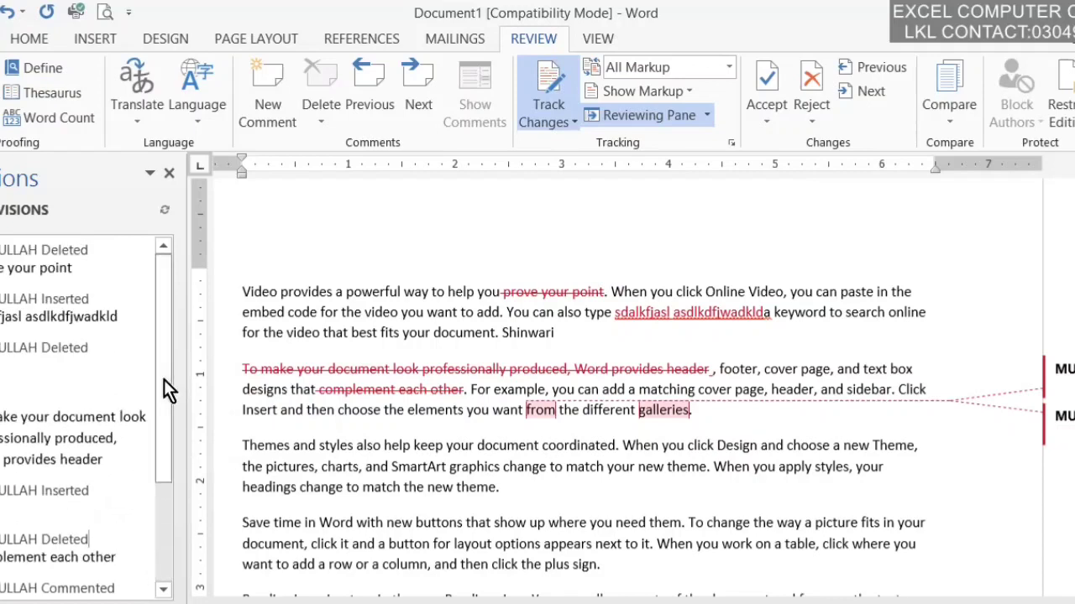
click(705, 119)
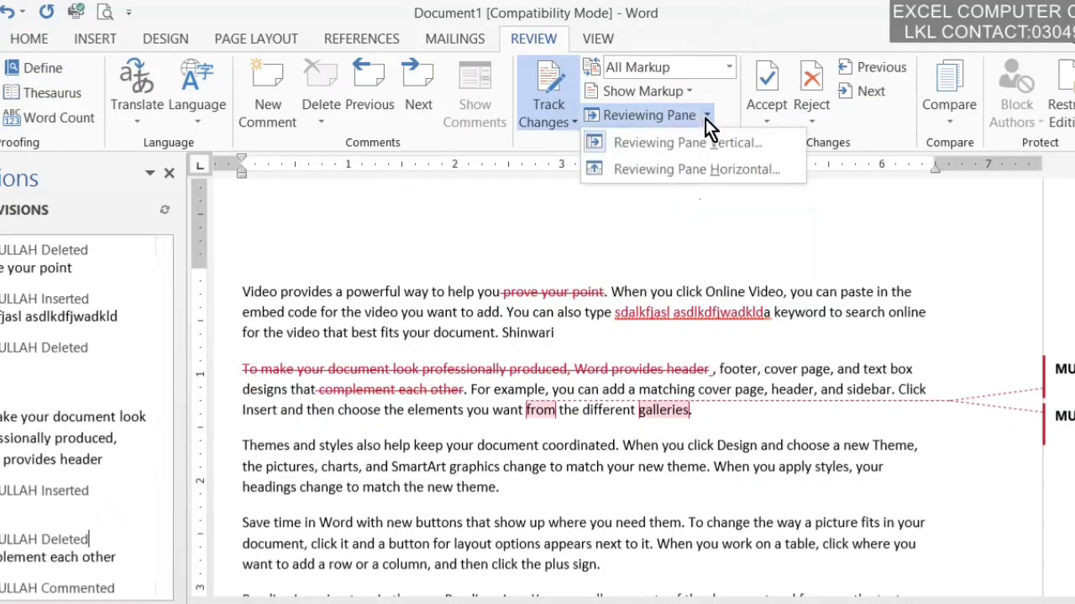
click(680, 166)
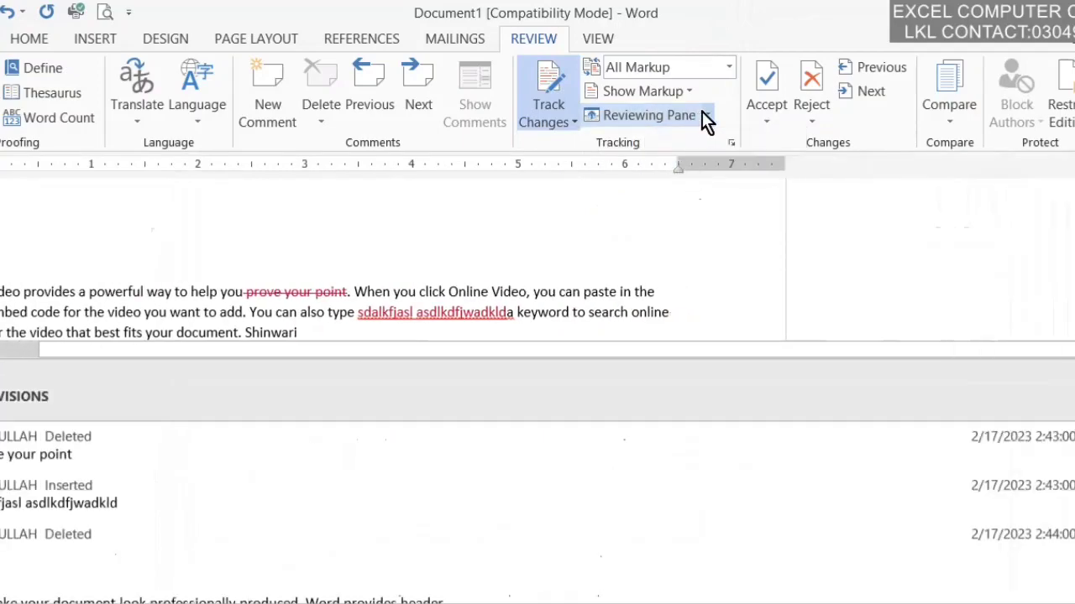
click(708, 115)
click(707, 141)
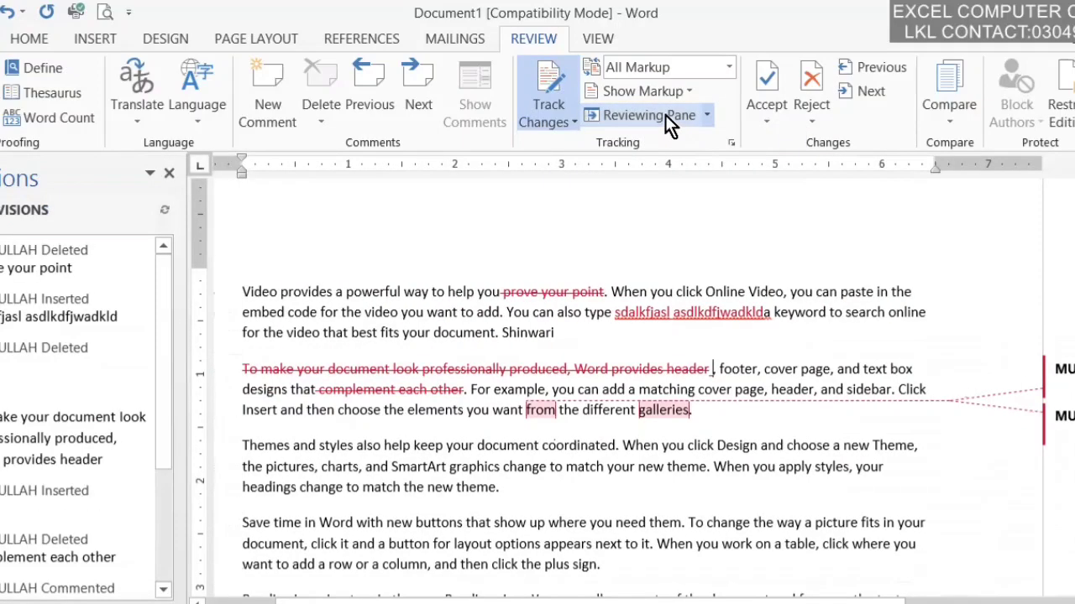
click(665, 115)
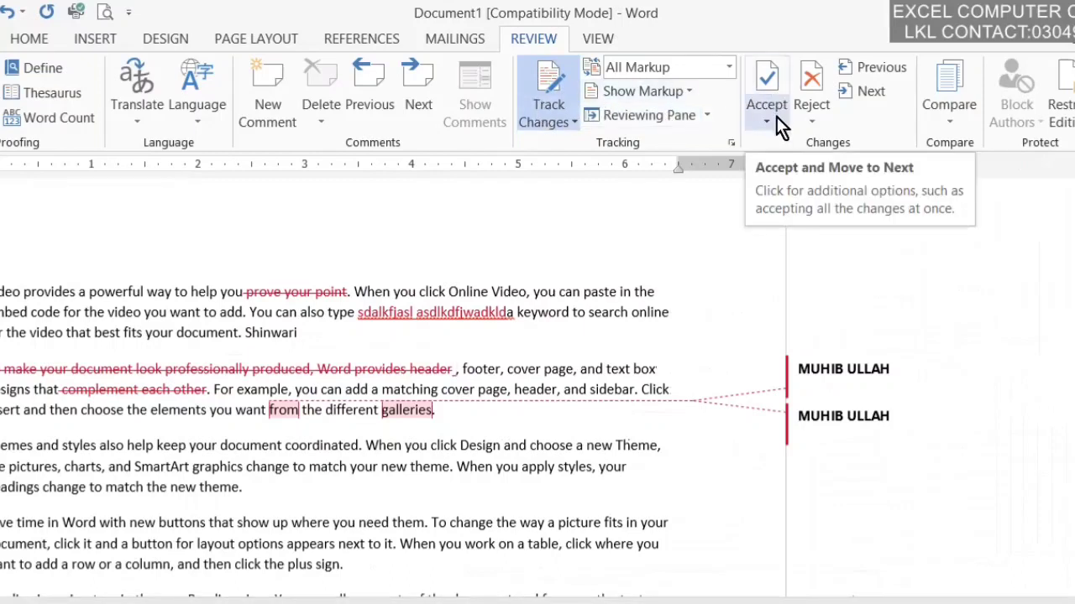
Step: Step back through the tracked changes to the first one, "prove your point"
click(878, 66)
click(877, 67)
click(877, 67)
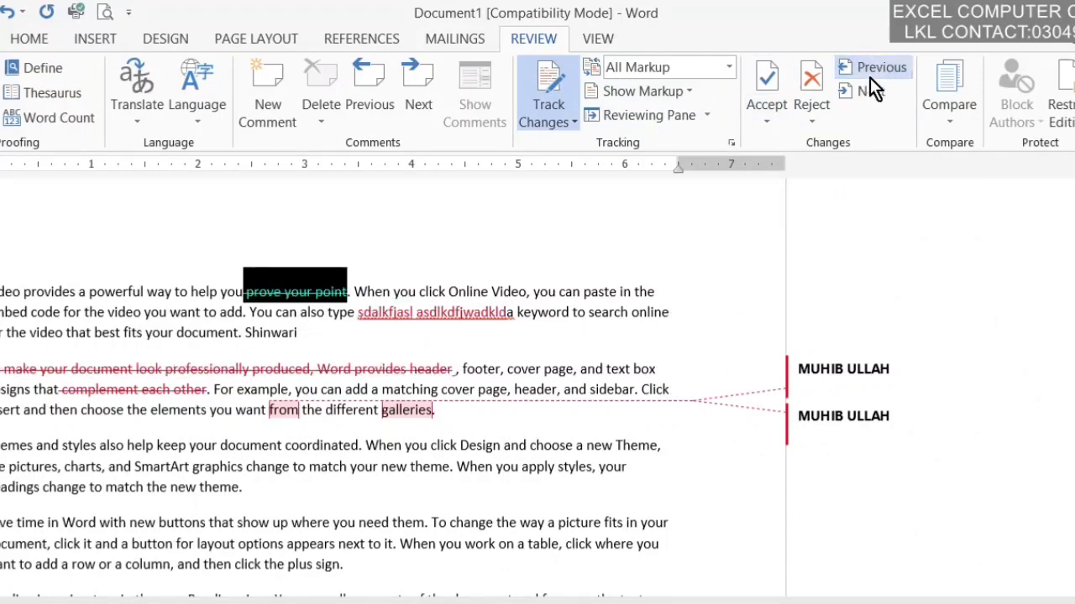
click(858, 93)
click(858, 93)
click(858, 93)
click(858, 93)
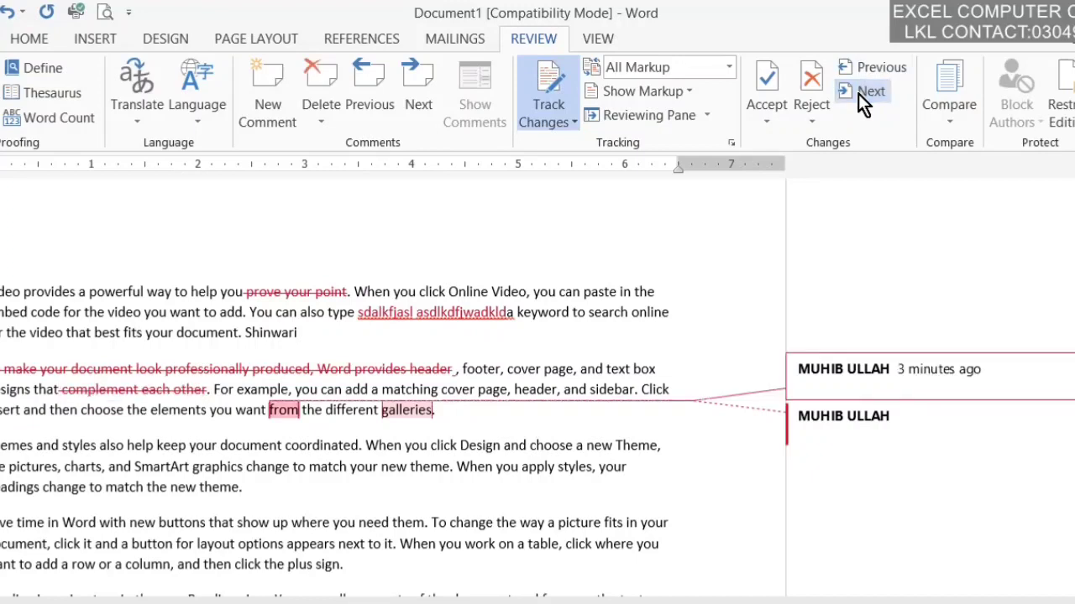
click(861, 69)
click(861, 70)
click(862, 69)
click(861, 69)
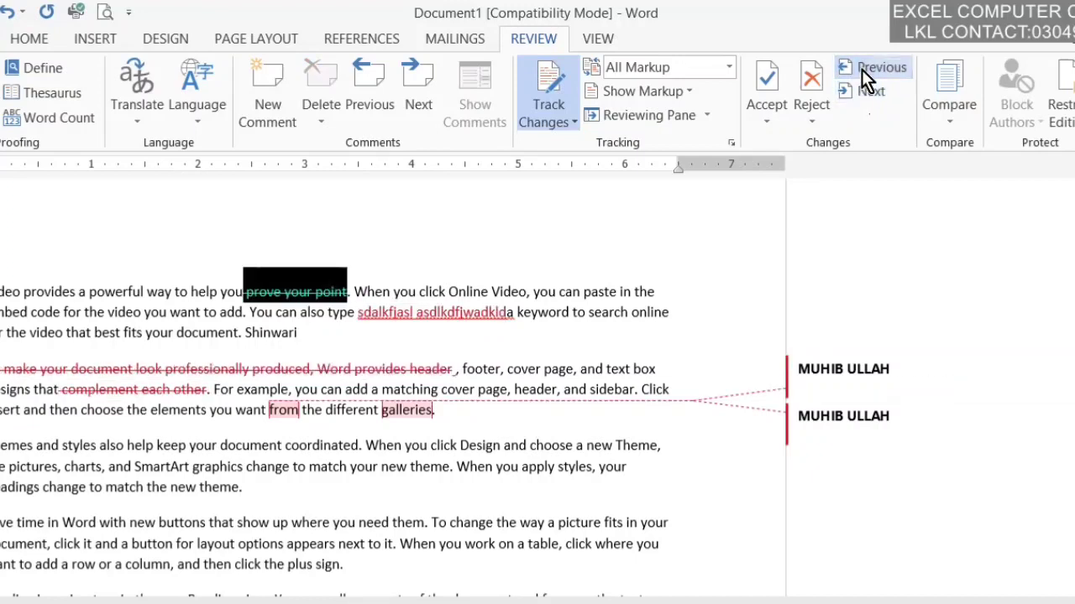
Step: Bring up the Accept changes options in the Changes group
click(782, 110)
click(782, 110)
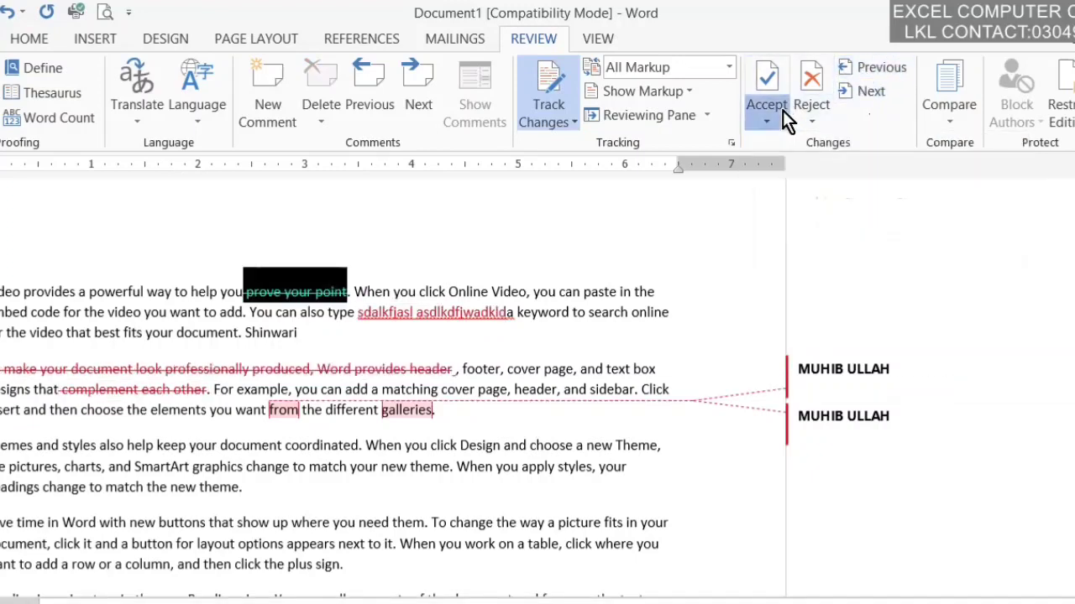
click(783, 110)
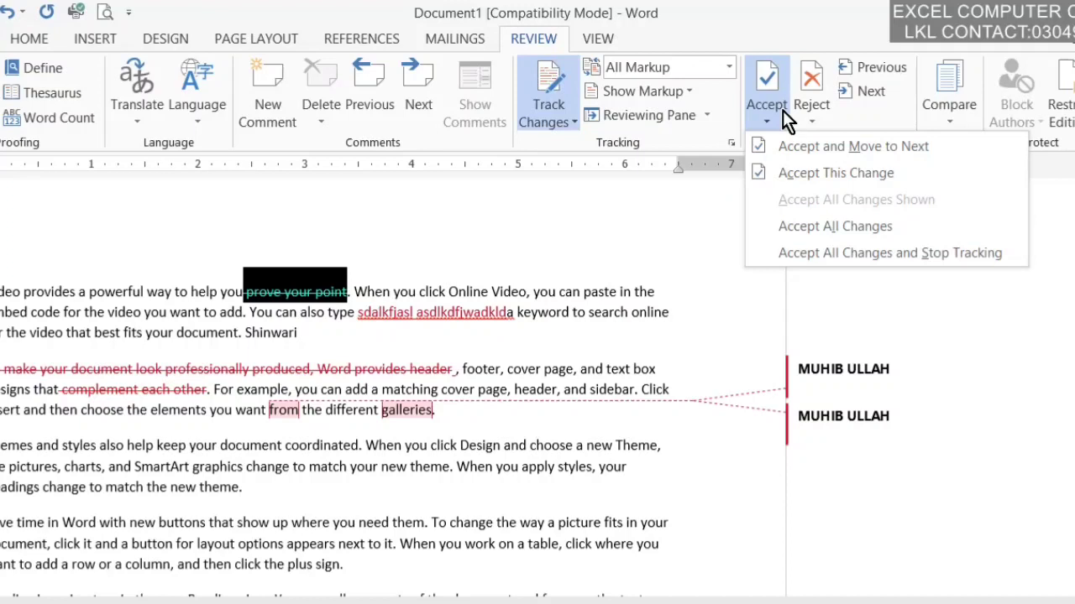
Step: Accept all tracked changes, then undo that with Ctrl+Z
click(783, 110)
click(769, 120)
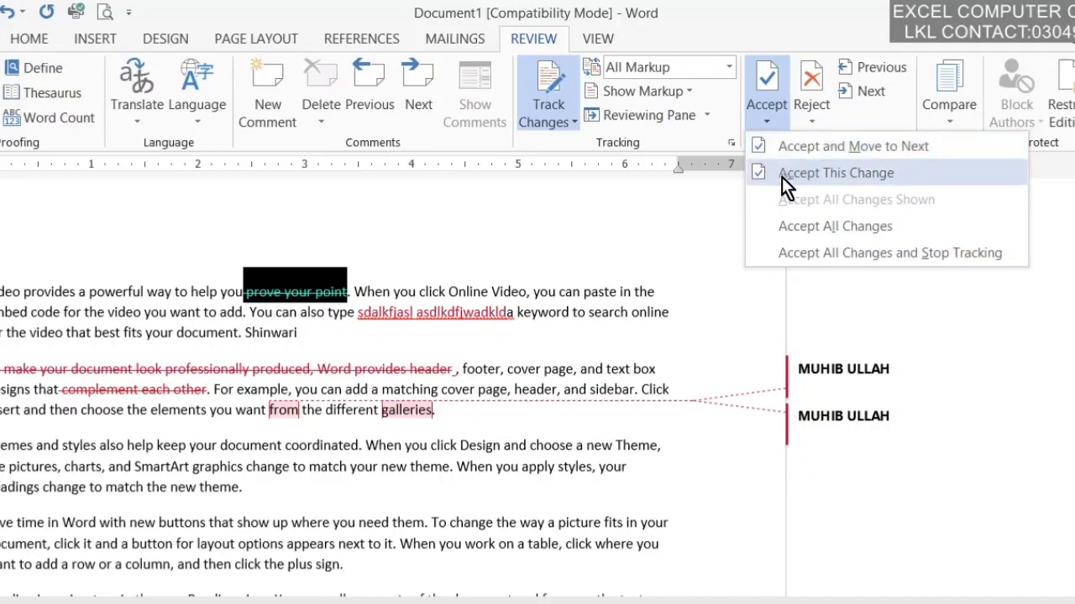
click(801, 252)
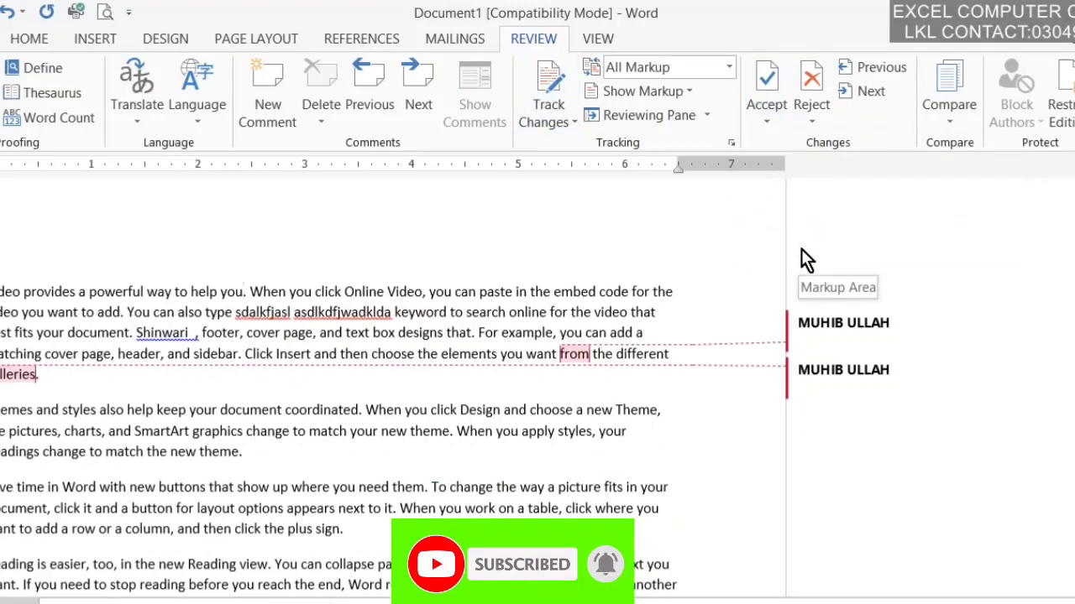
key(ctrl+z)
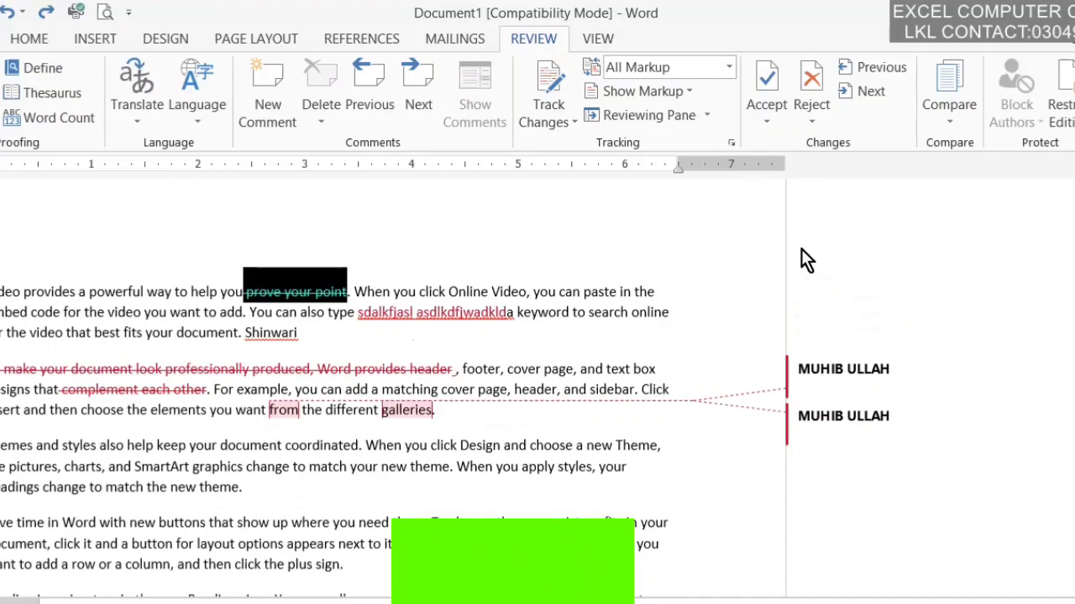
Step: Reject all changes and stop tracking, then click into the restored text
click(813, 97)
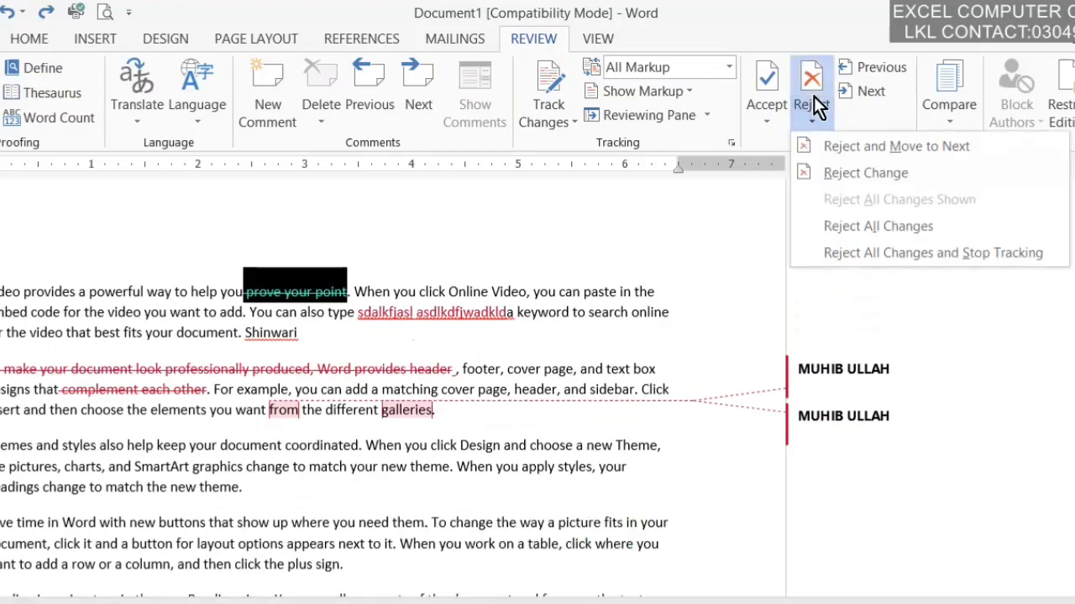
click(845, 256)
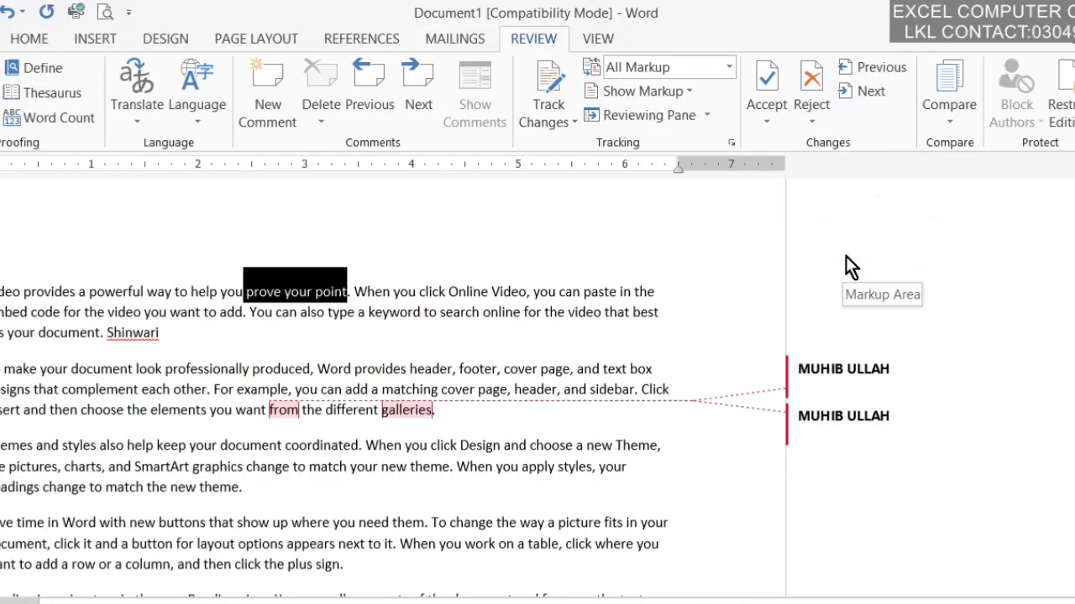
click(175, 334)
click(194, 321)
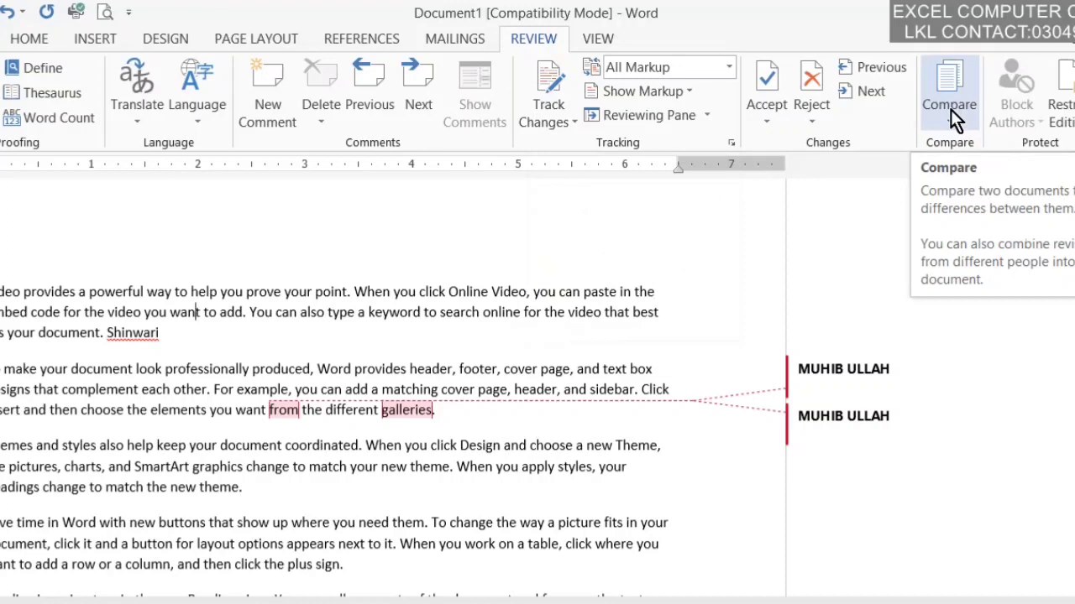
Step: Delete all comments in the document
click(331, 247)
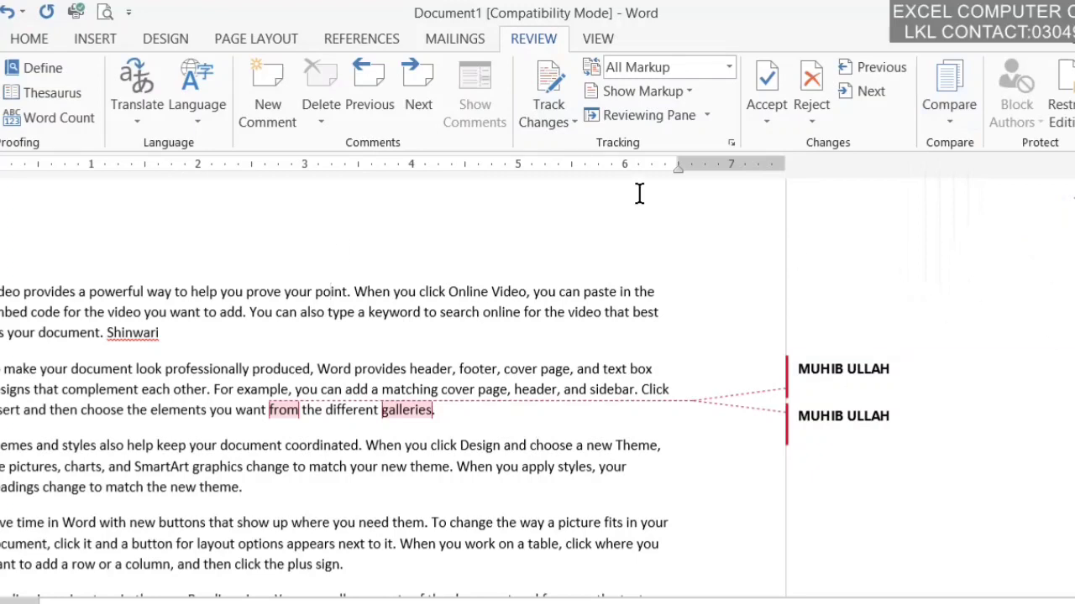
click(330, 104)
click(391, 199)
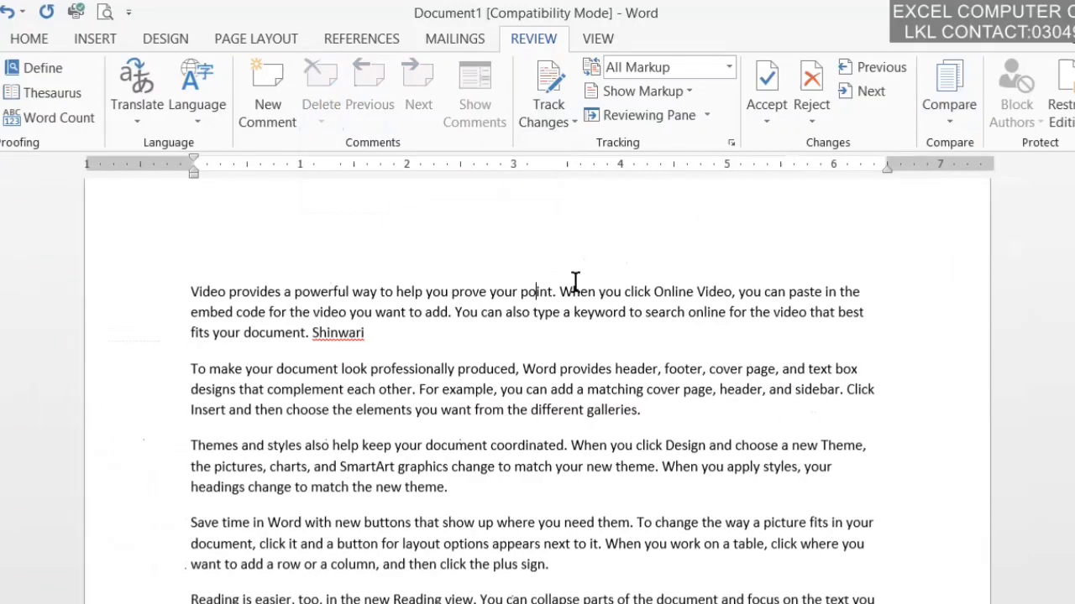
click(763, 344)
Step: Compare 333.txt as the original against the other saved file as revised
click(952, 107)
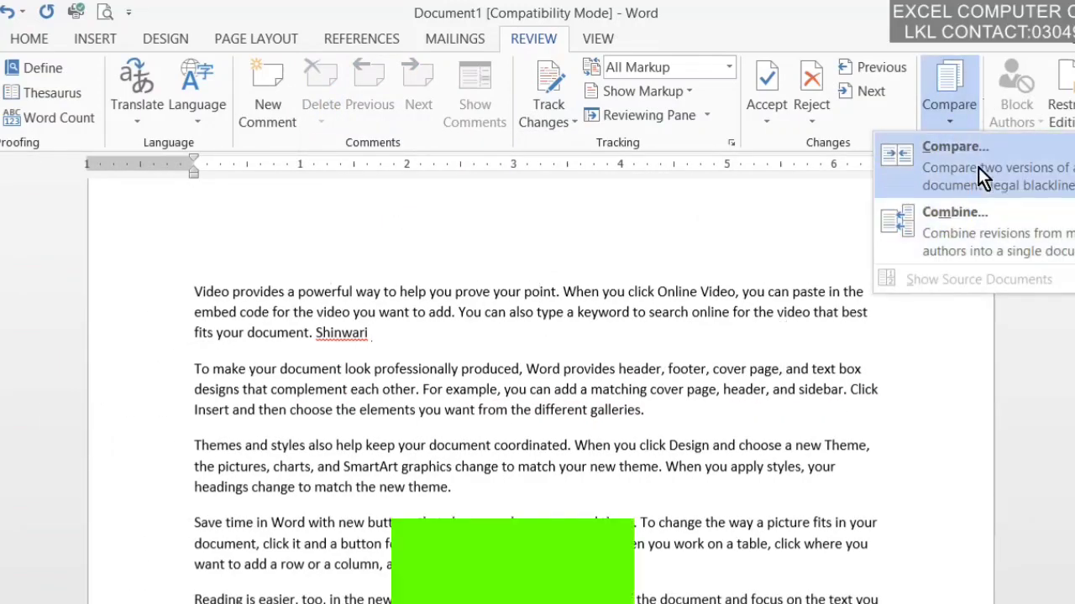
click(978, 167)
click(447, 279)
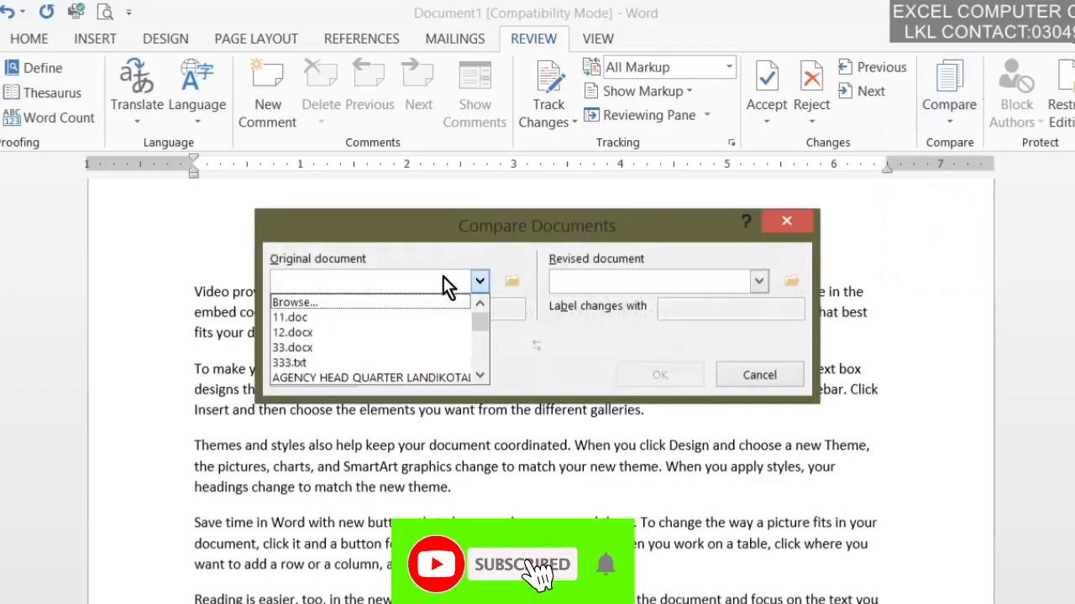
click(406, 316)
click(556, 397)
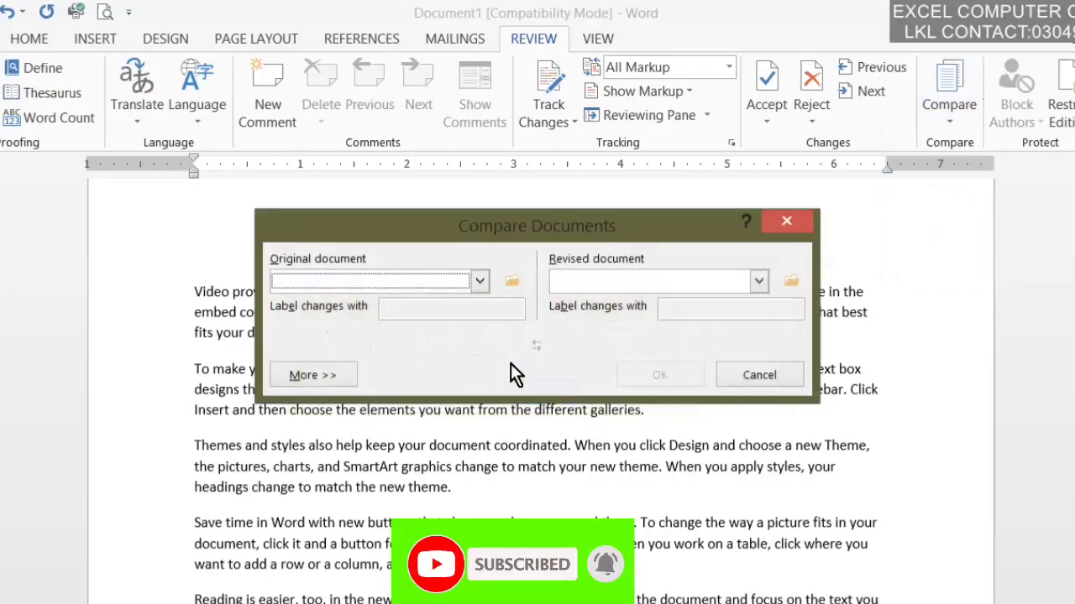
click(454, 287)
click(403, 362)
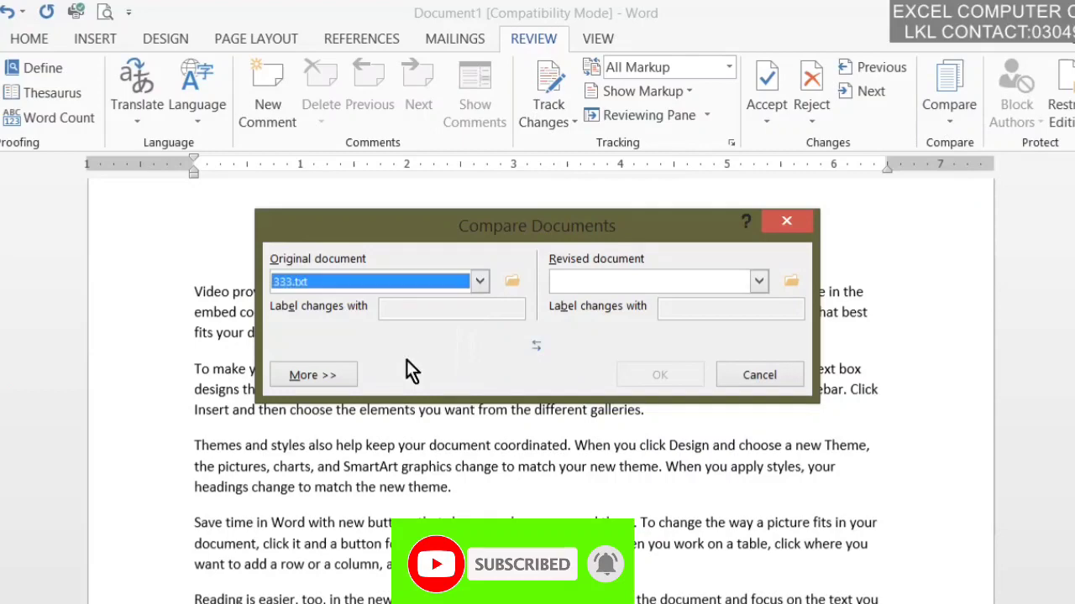
click(706, 280)
click(620, 378)
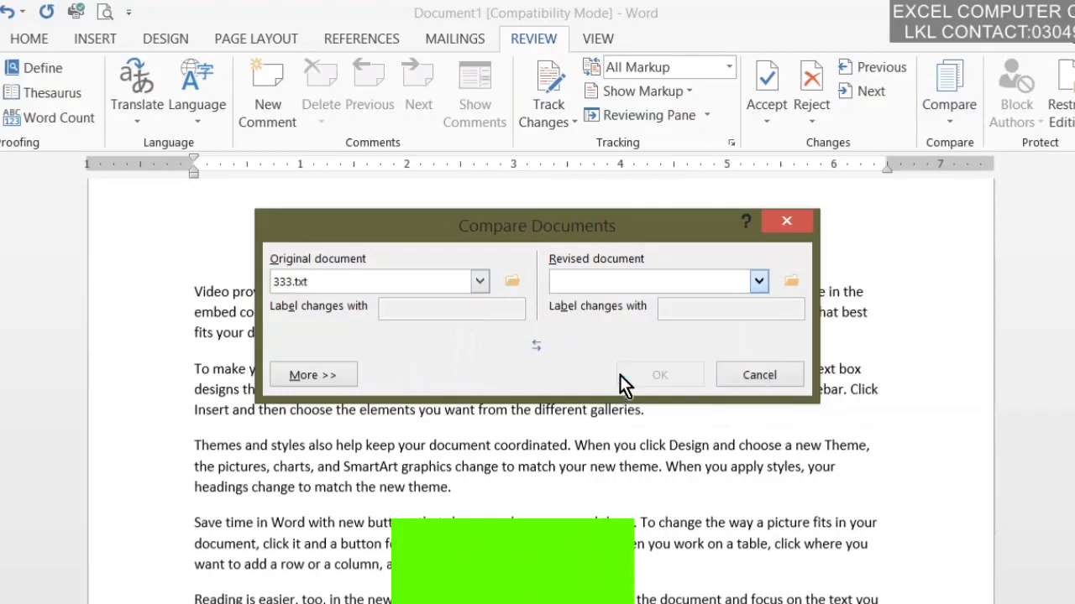
click(662, 372)
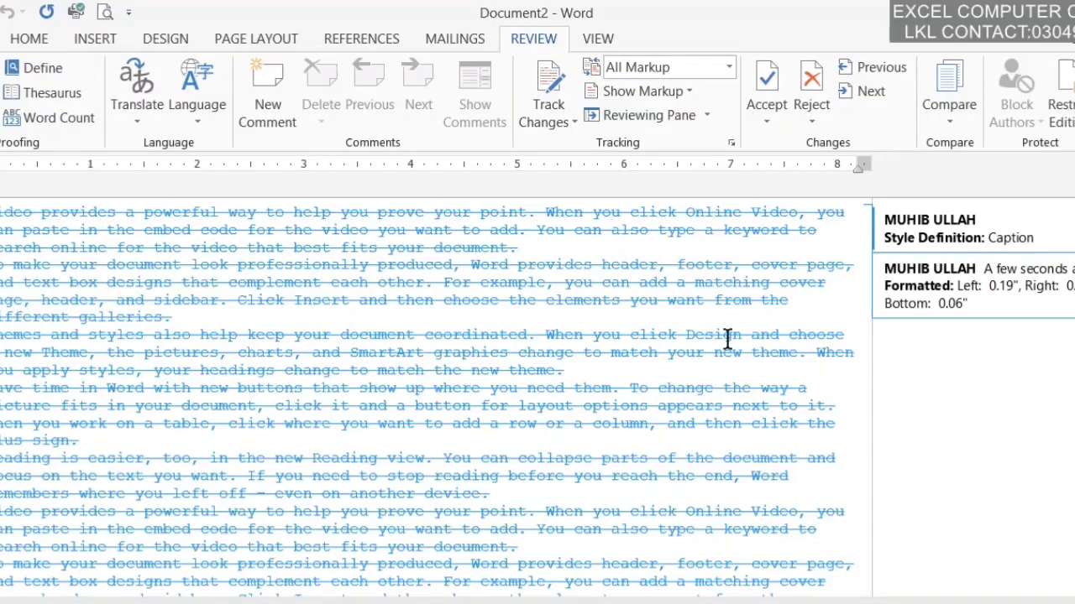
mouse_move(1074, 195)
mouse_down()
mouse_move(1074, 224)
mouse_move(1073, 205)
mouse_up()
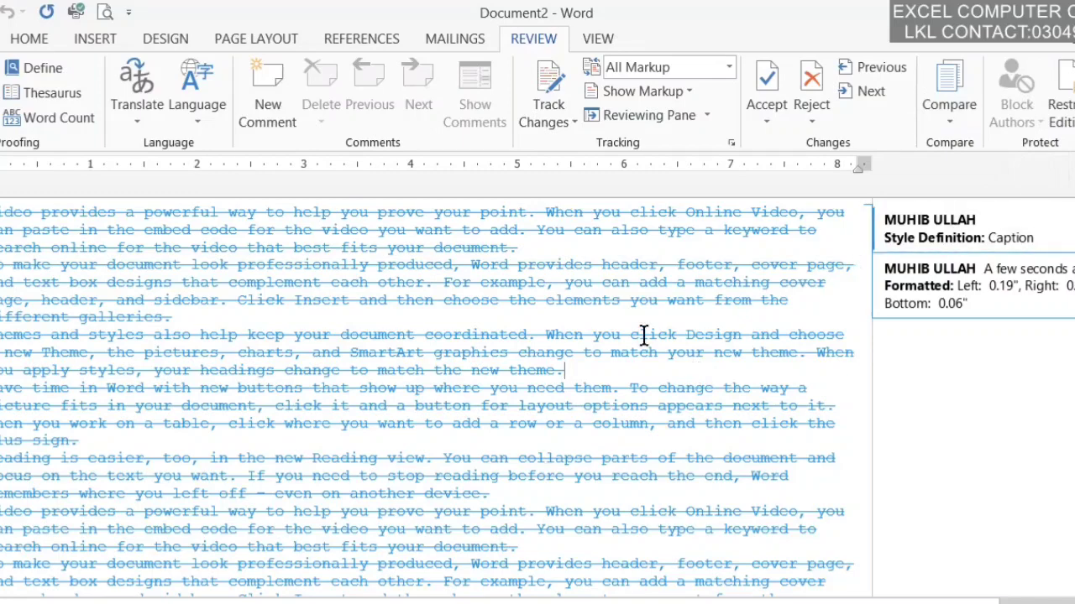
mouse_move(351, 467)
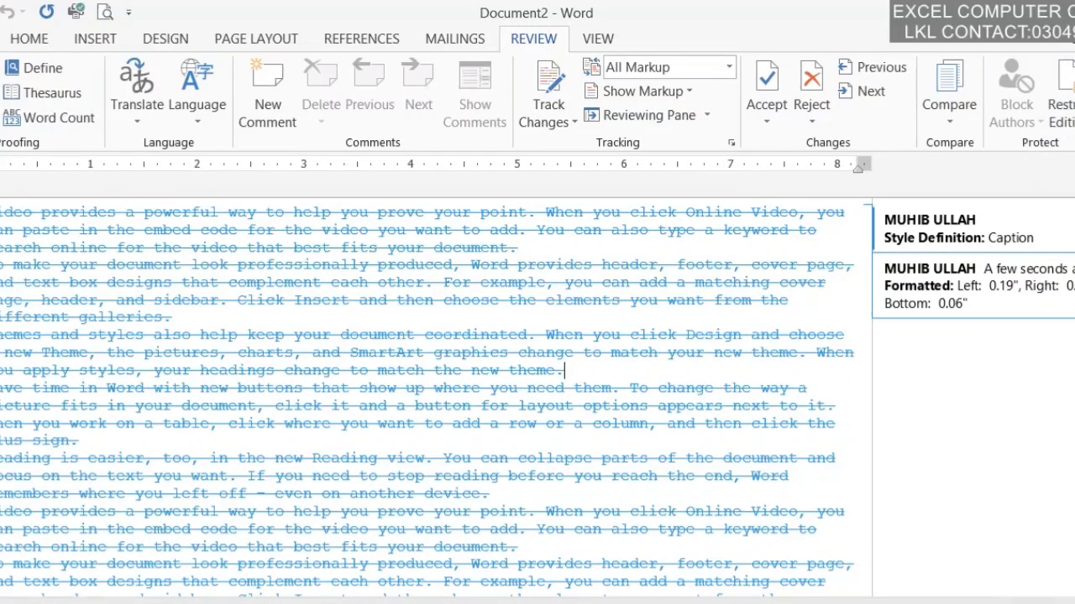
click(336, 603)
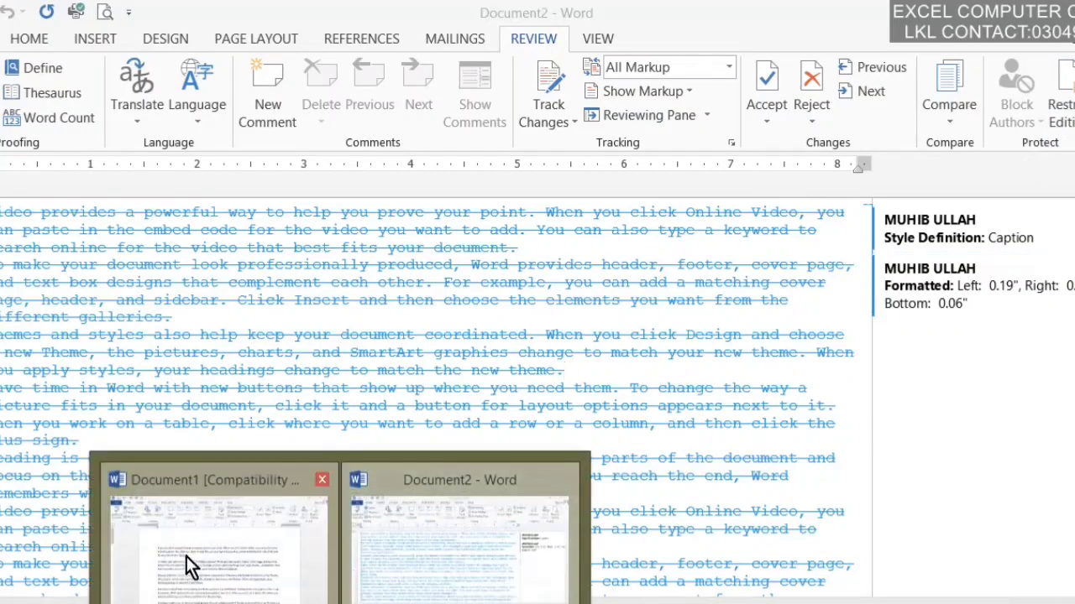
Step: In Document1, limit formatting to chosen styles and allow only Tracked changes editing
click(187, 566)
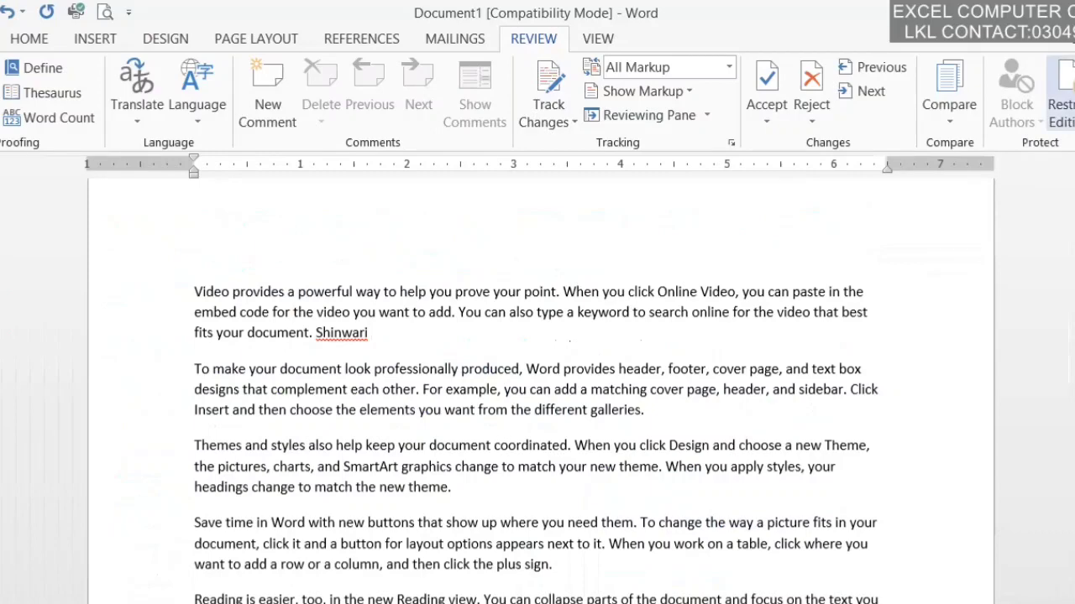
click(1060, 96)
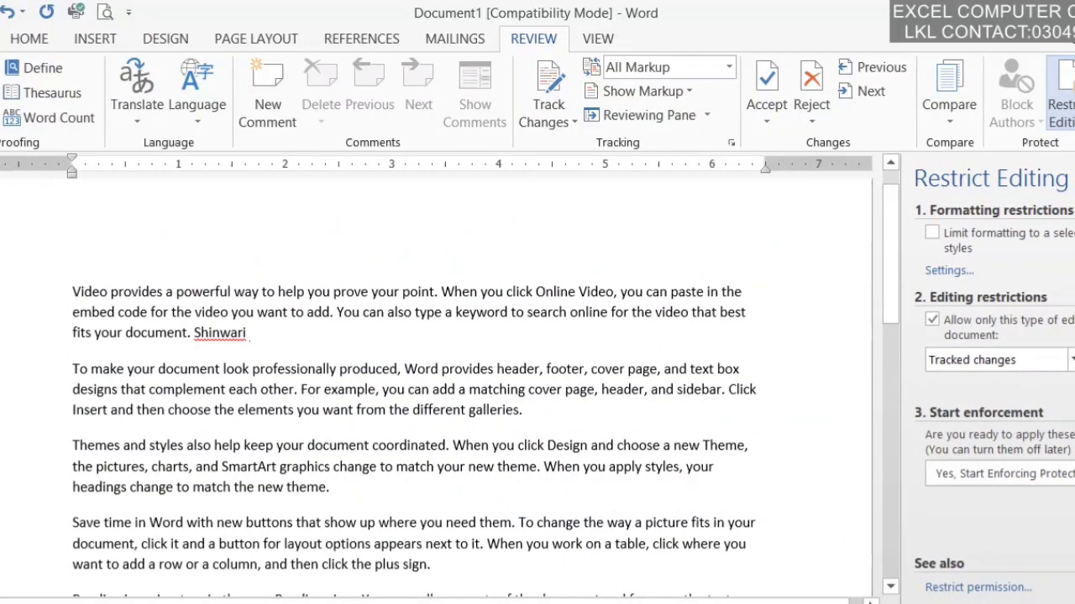
click(963, 242)
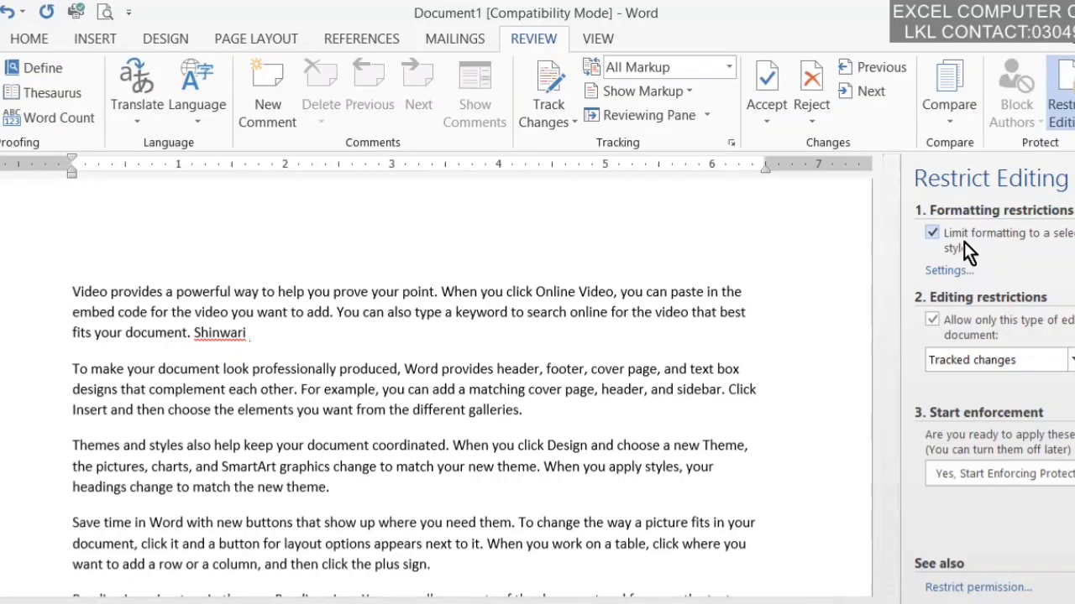
click(990, 356)
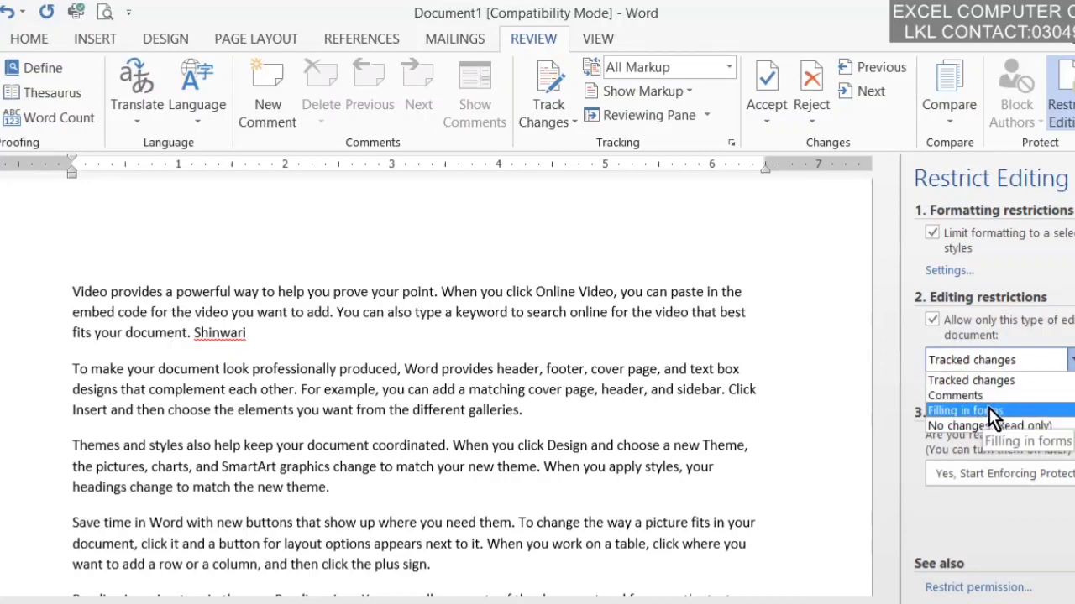
click(986, 382)
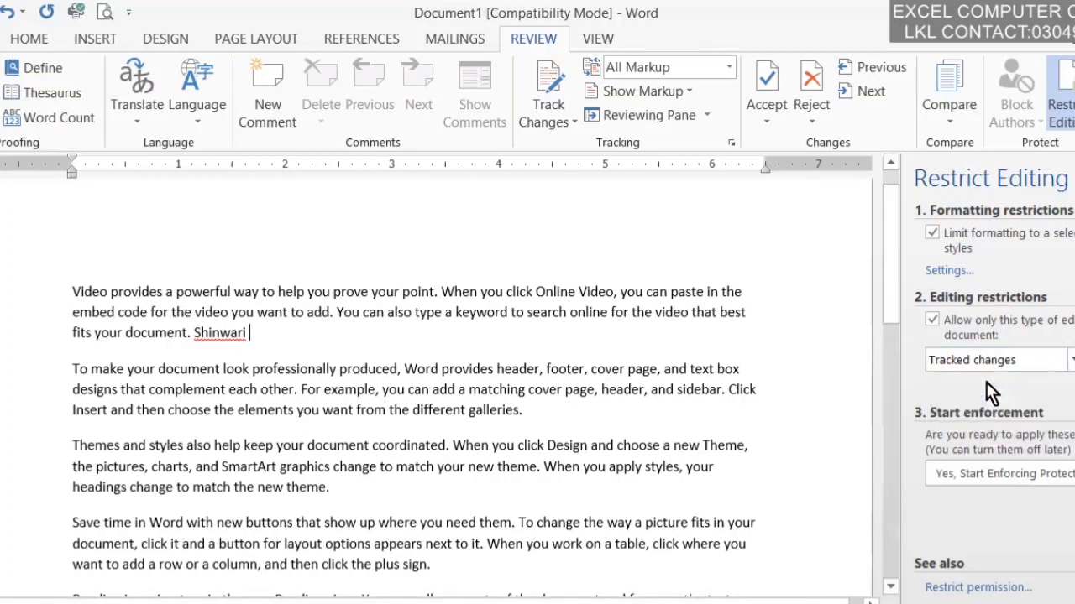
Step: Start enforcing protection, entering and confirming the protection password
click(1013, 474)
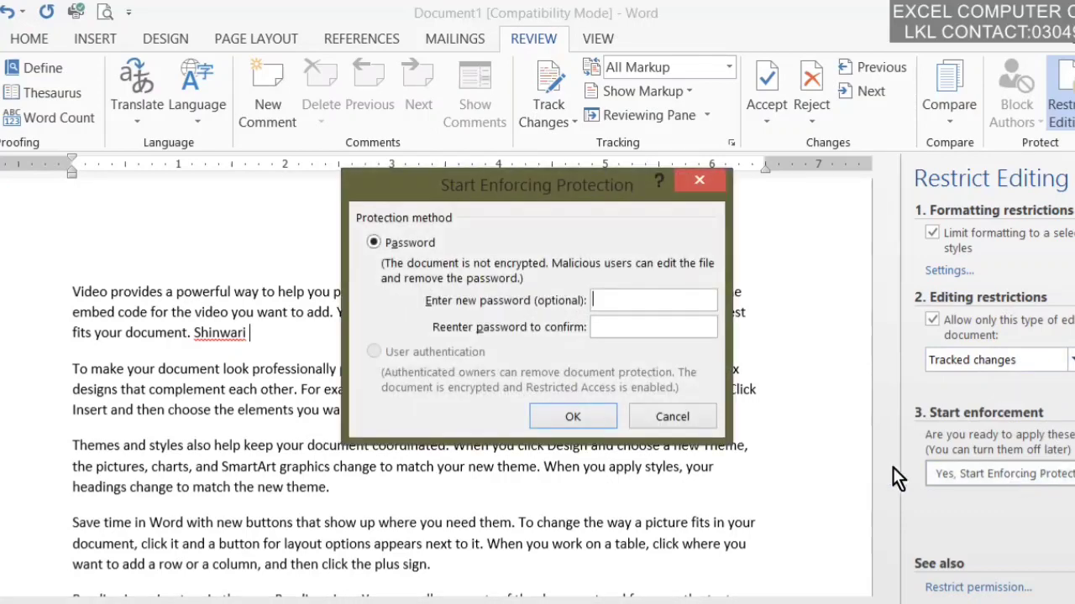
text(123)
click(548, 411)
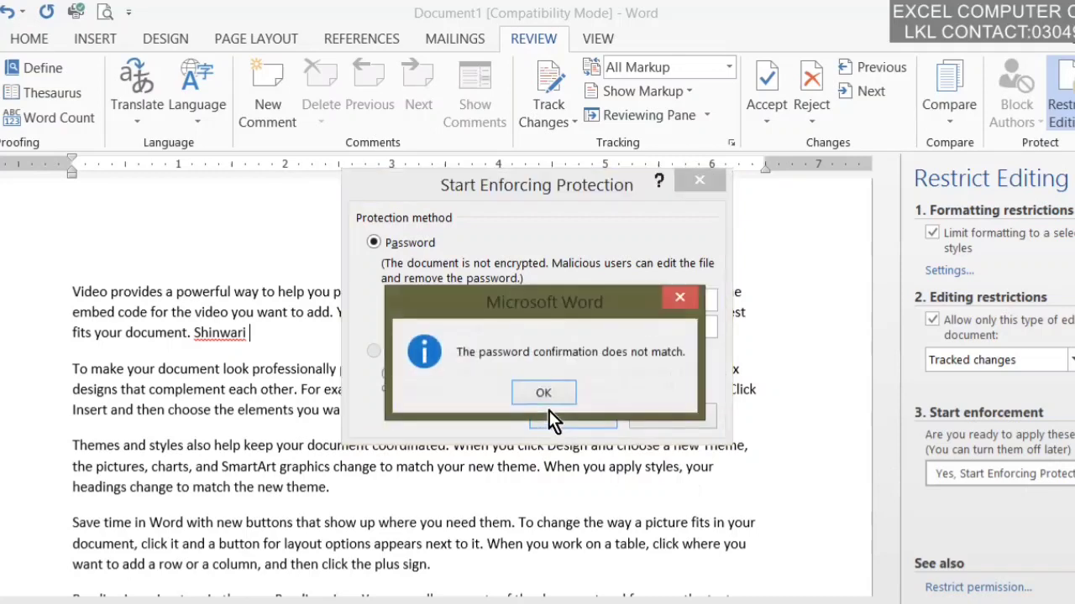
click(678, 301)
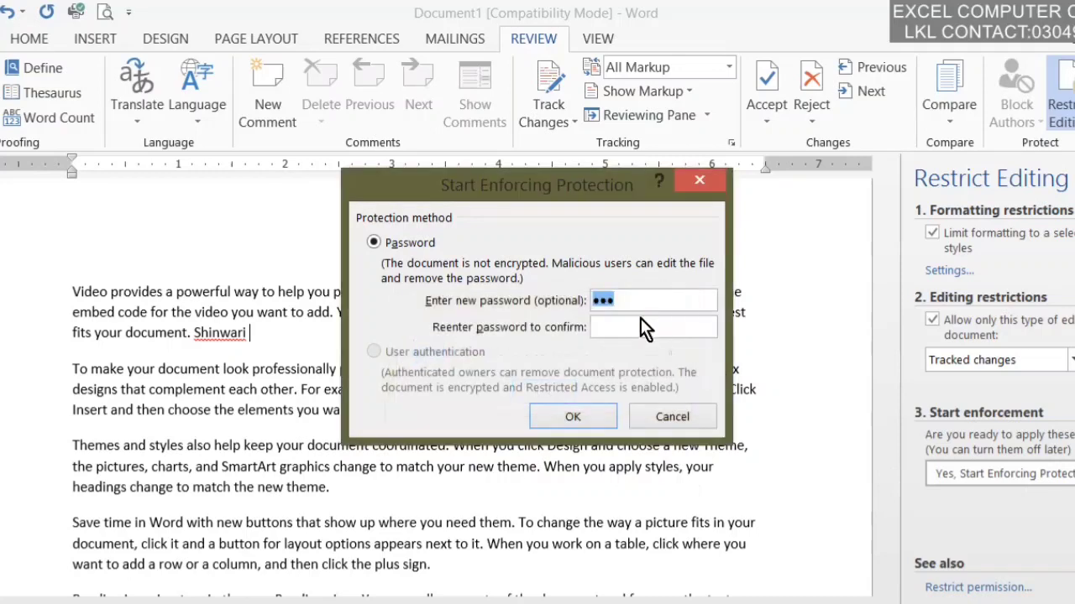
click(634, 325)
text(123)
click(560, 417)
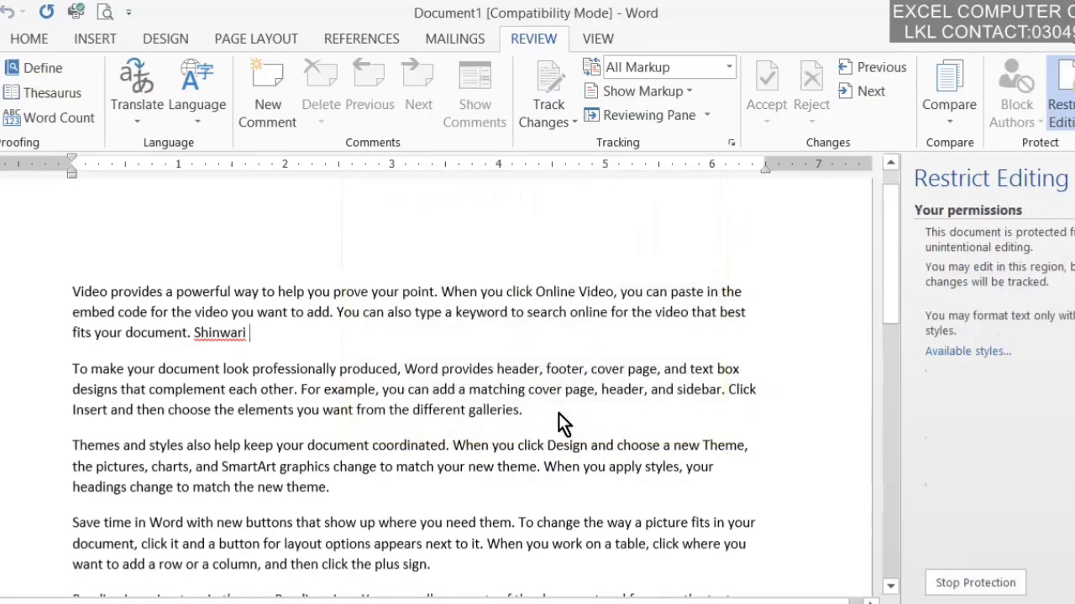
Step: Apply the Heading 2 style to the opening paragraph about video
click(251, 37)
click(166, 37)
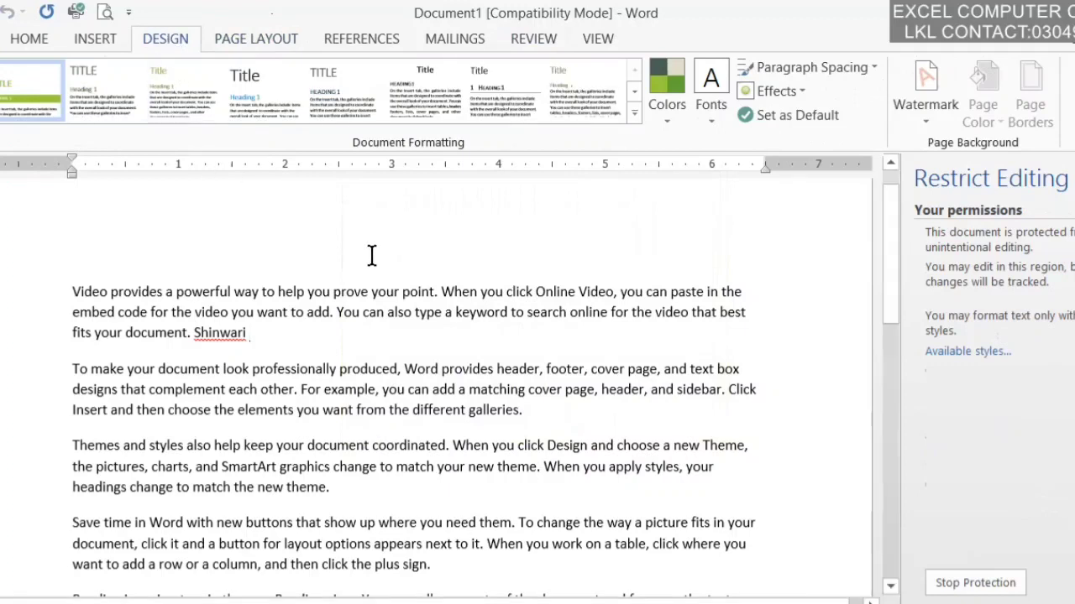
click(87, 38)
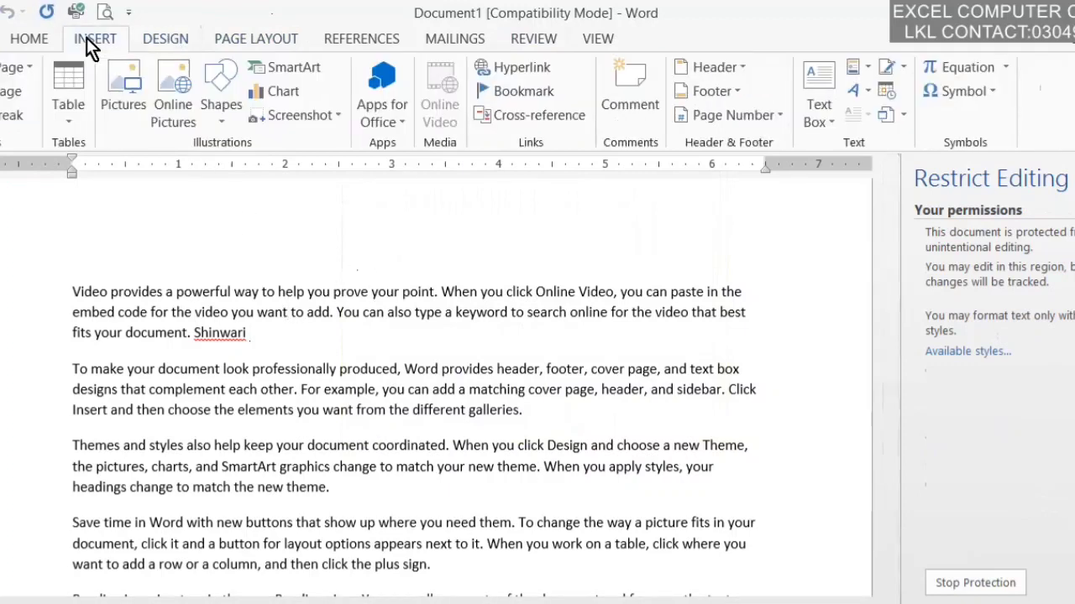
click(57, 39)
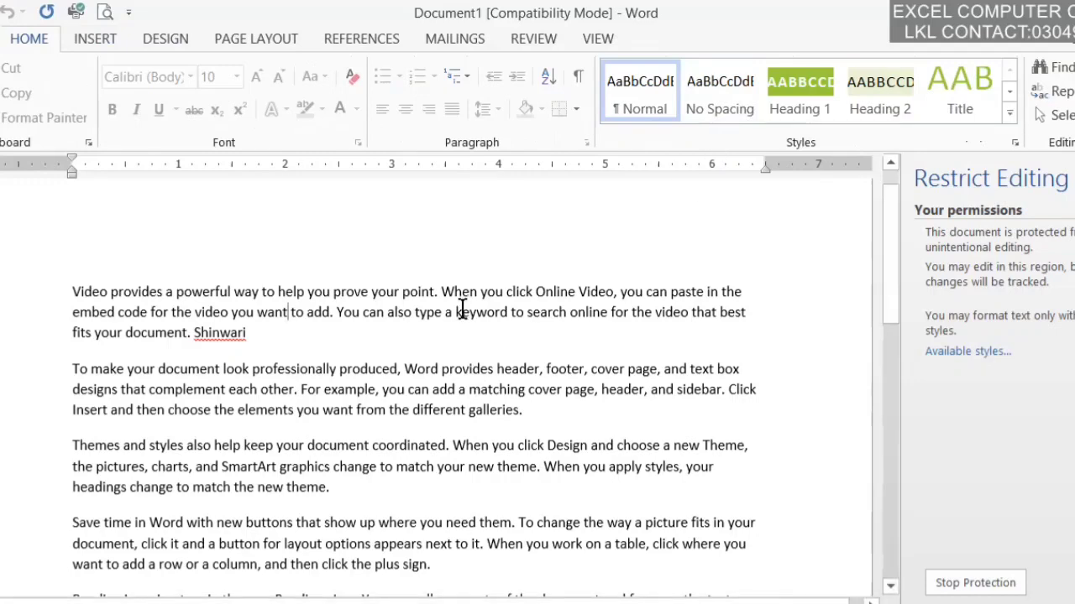
drag(462, 309, 363, 295)
click(853, 81)
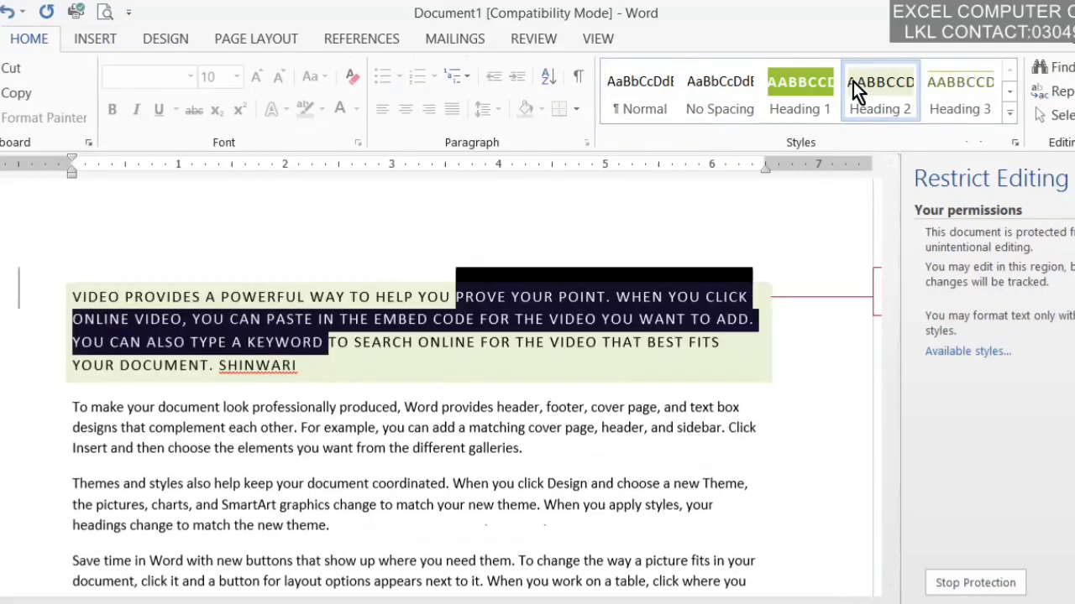
click(446, 448)
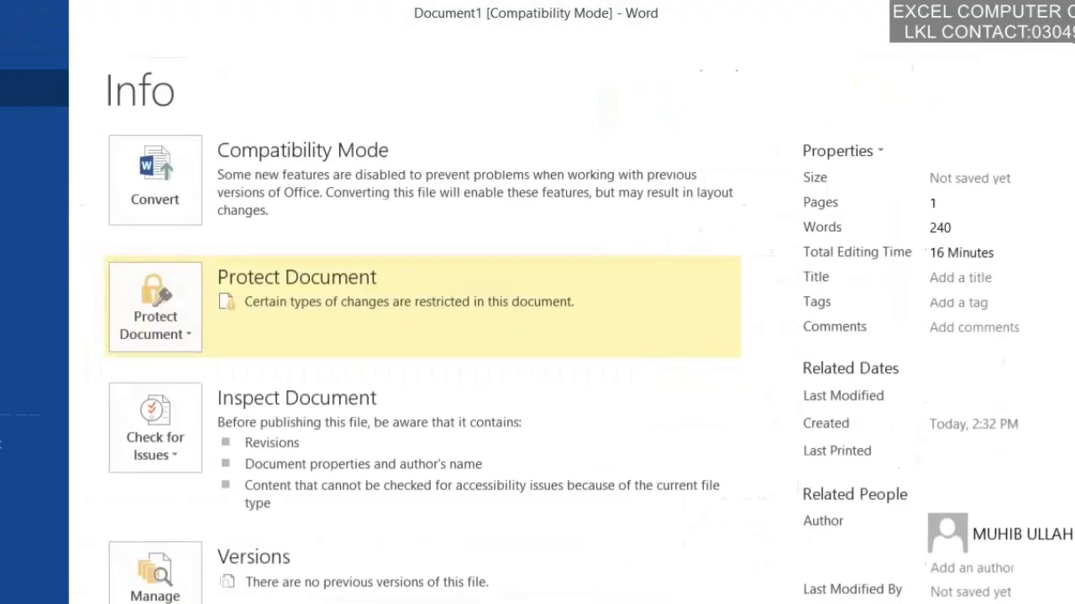
click(174, 309)
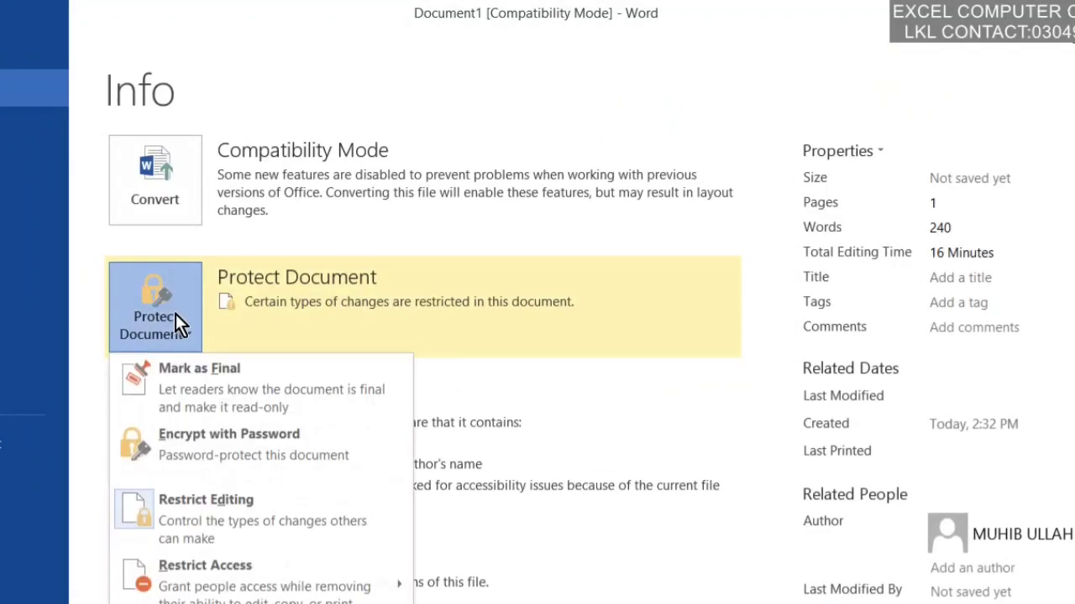
click(178, 528)
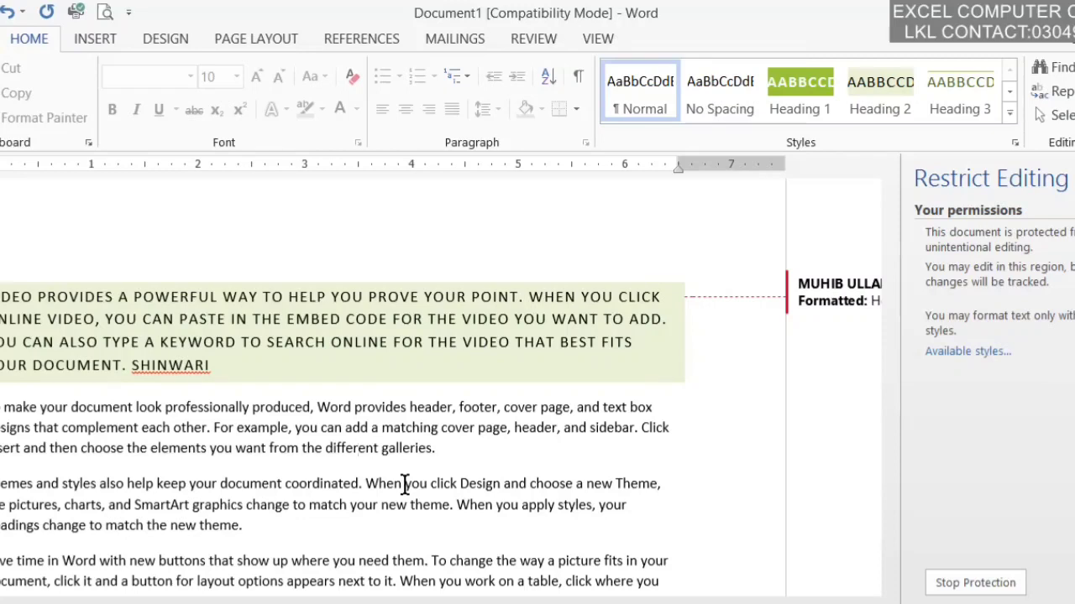
Step: Apply Heading 3 to the paragraph about professional-looking documents
drag(431, 448, 269, 451)
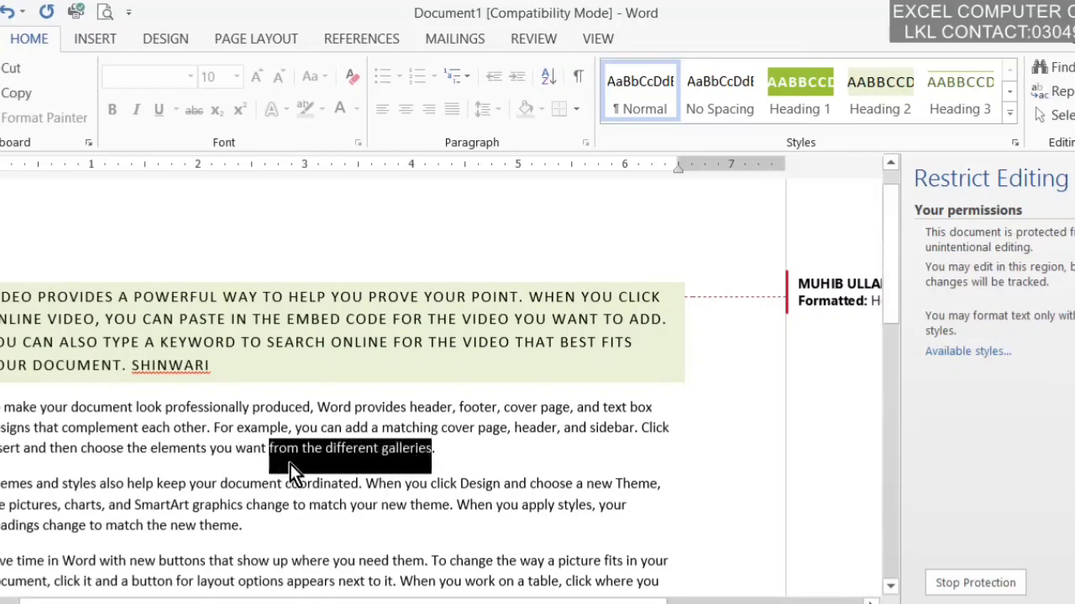
click(962, 100)
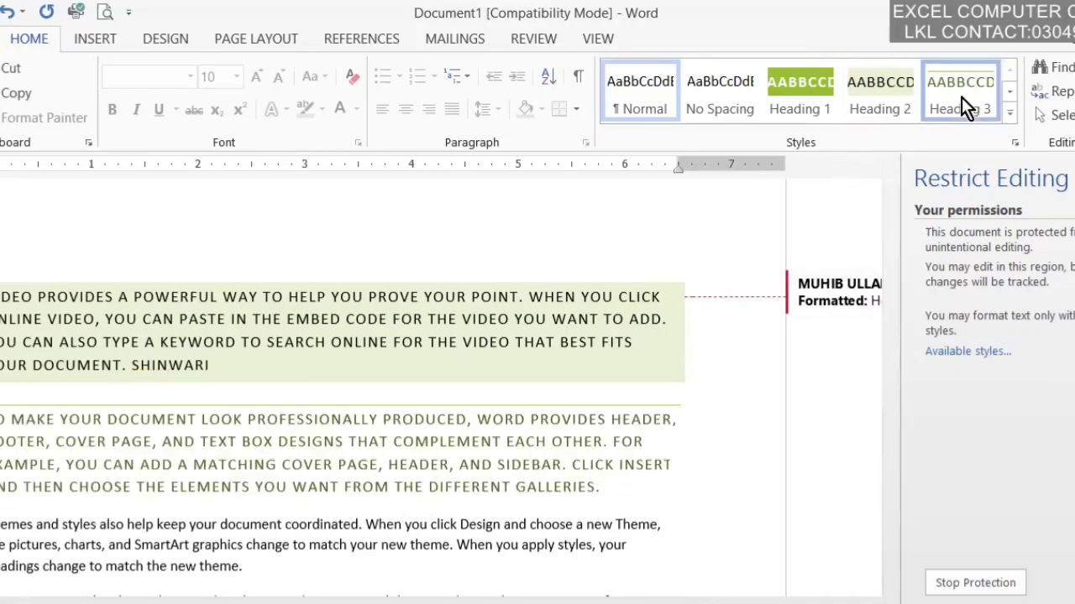
click(399, 432)
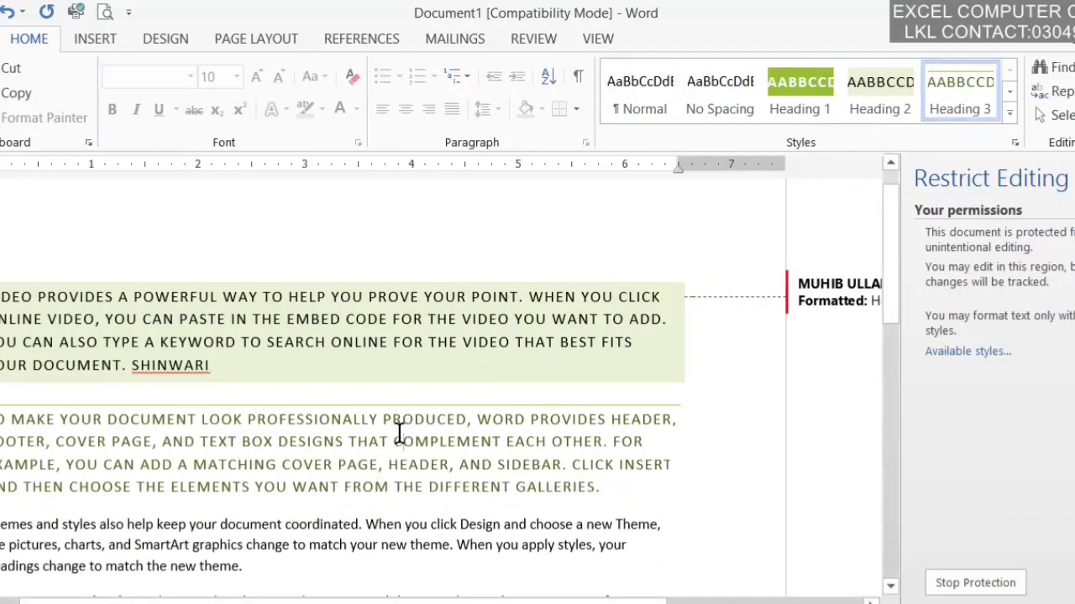
Step: Stop the document's protection by entering its password
click(943, 583)
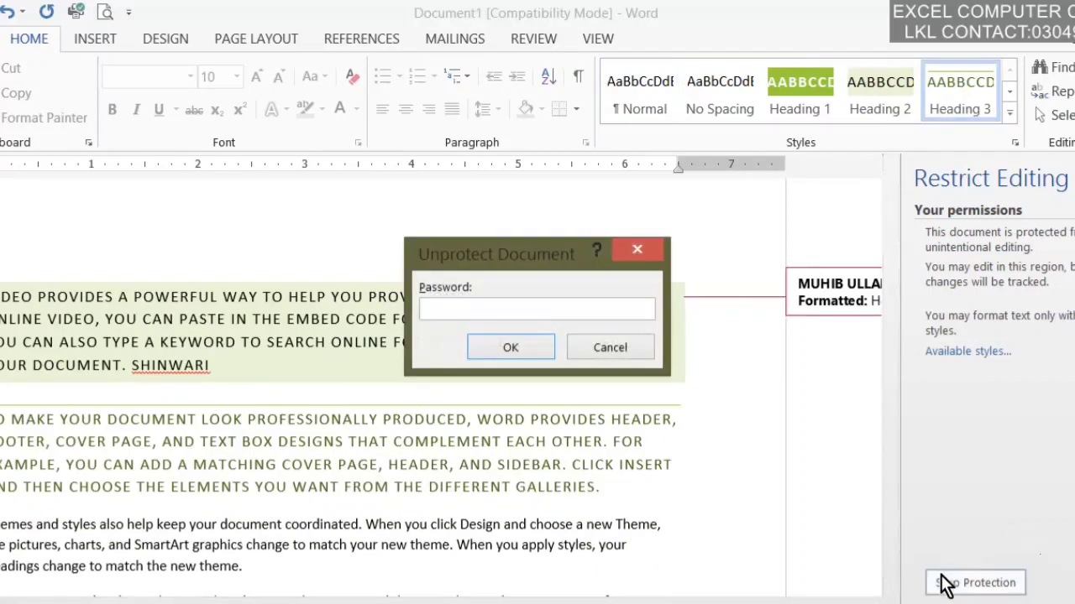
text(123)
key(Return)
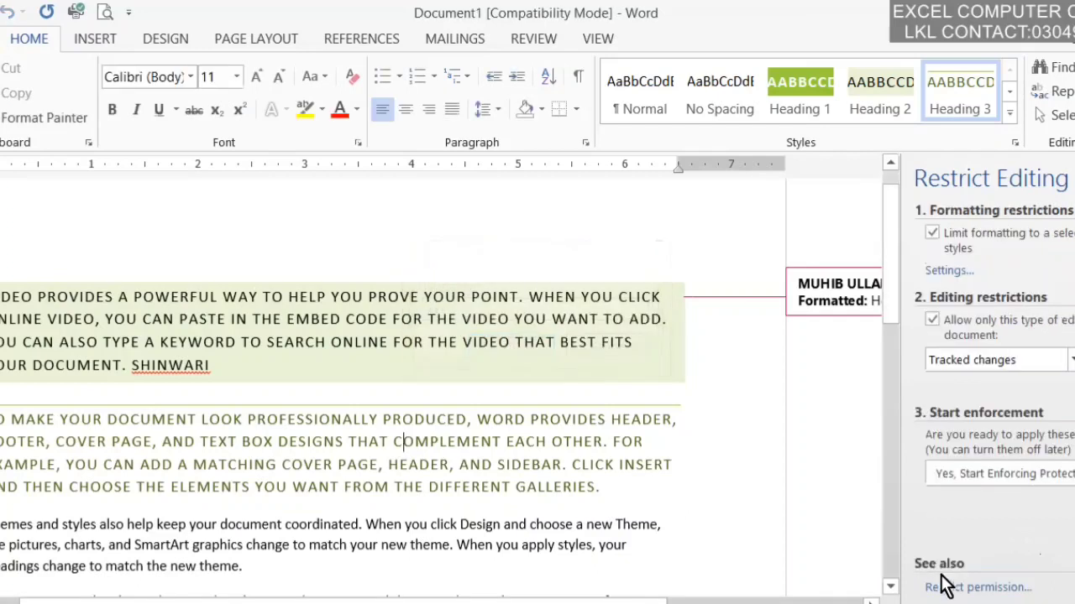
Step: Set editing restriction to No changes (Read only), with Everyone allowed as an exception
click(1018, 360)
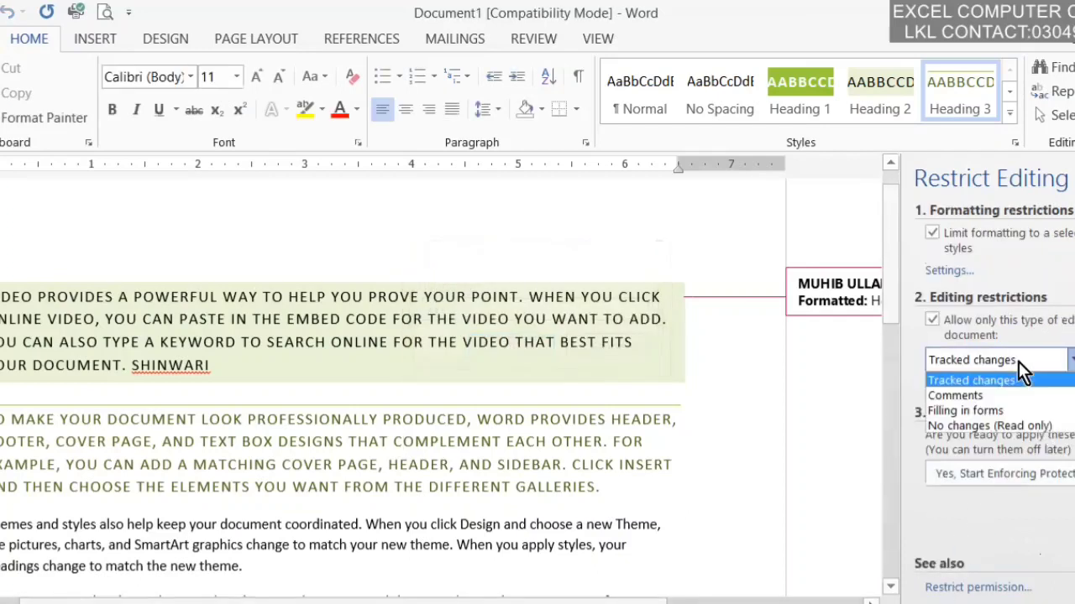
click(1008, 427)
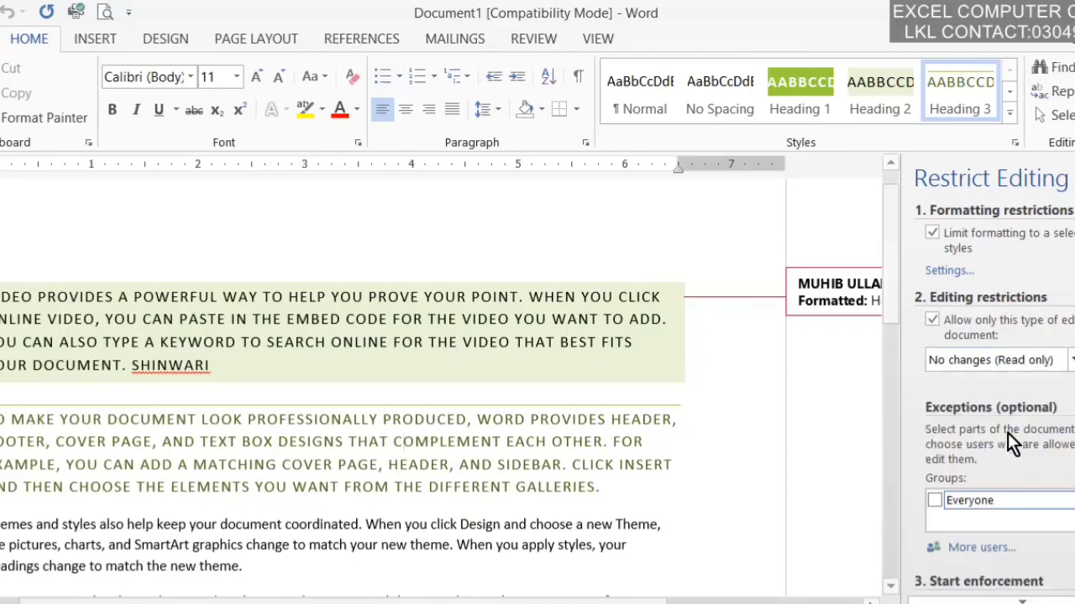
click(950, 506)
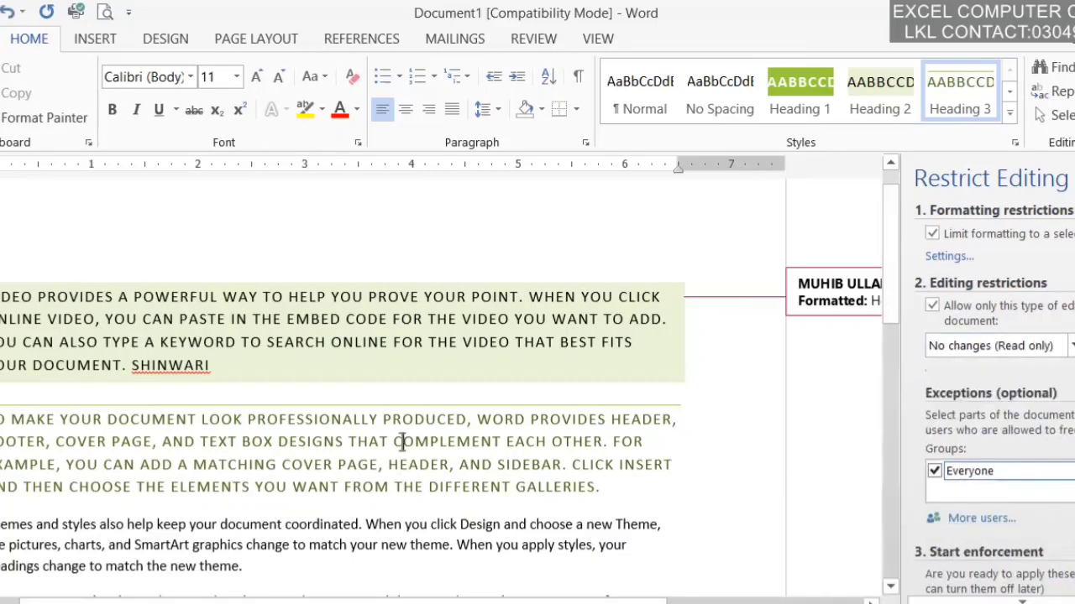
Step: Start enforcing protection, entering and confirming the protection password
scroll(965, 504, down, 2)
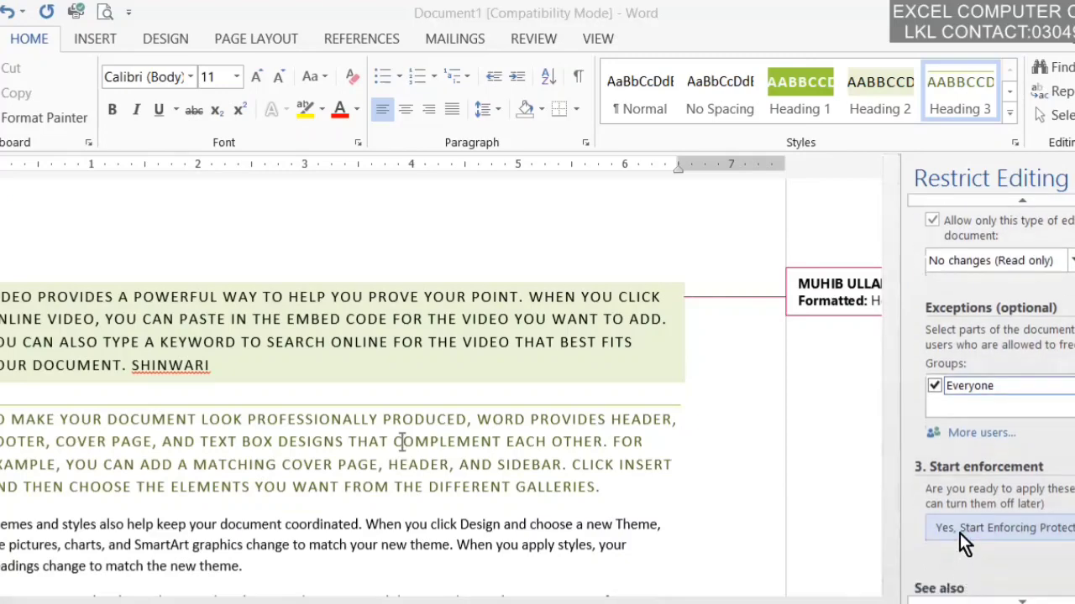
click(960, 533)
text(123)
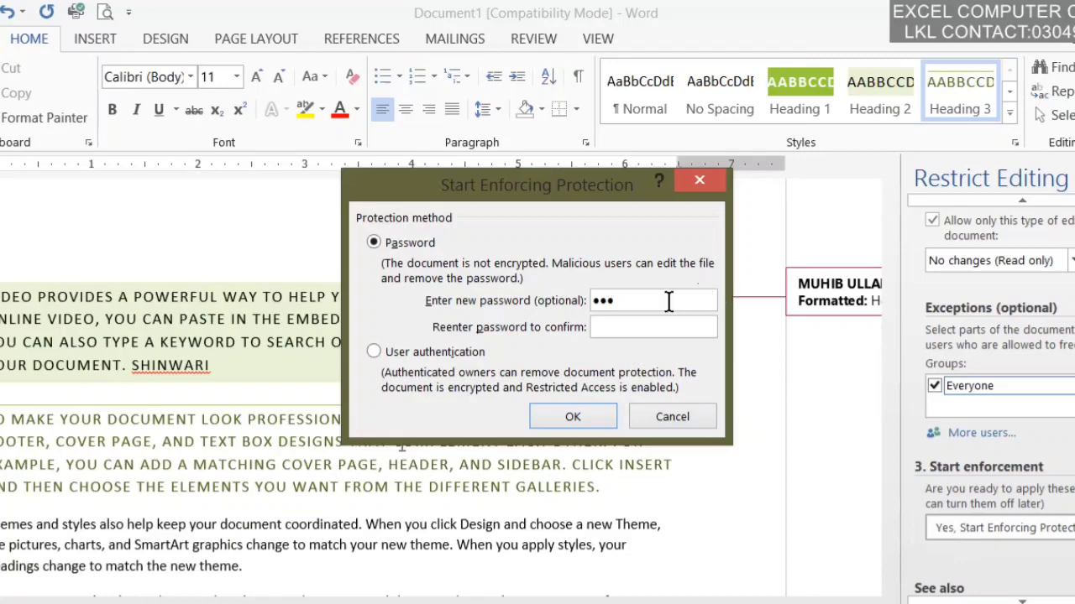
click(634, 329)
text(123)
key(Return)
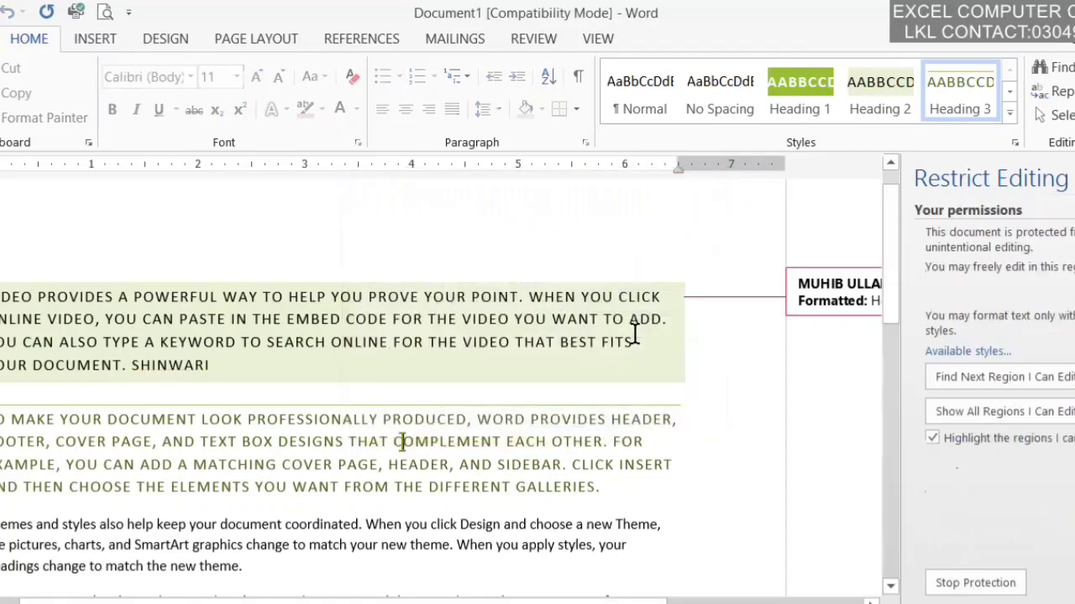
Step: Check the disabled Insert and Design tabs, then select "help keep your document coordinated"
click(114, 37)
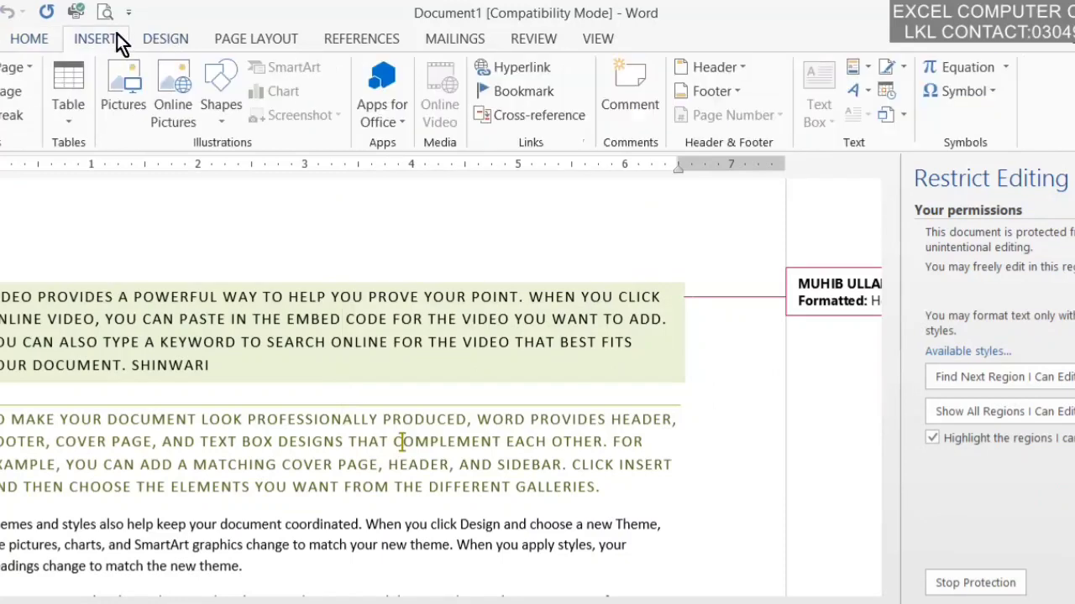
click(163, 39)
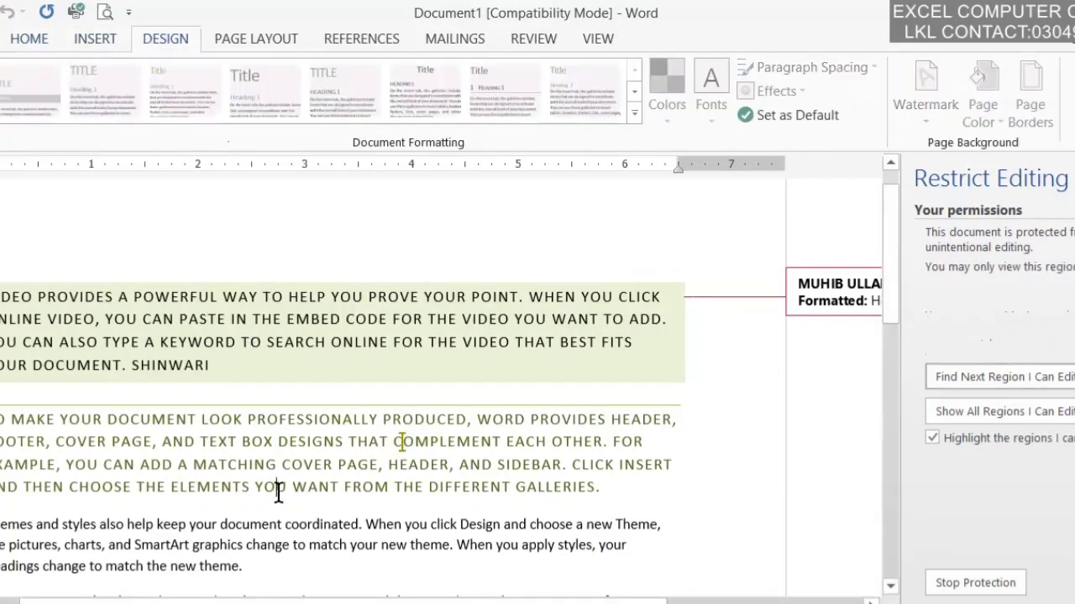
click(47, 38)
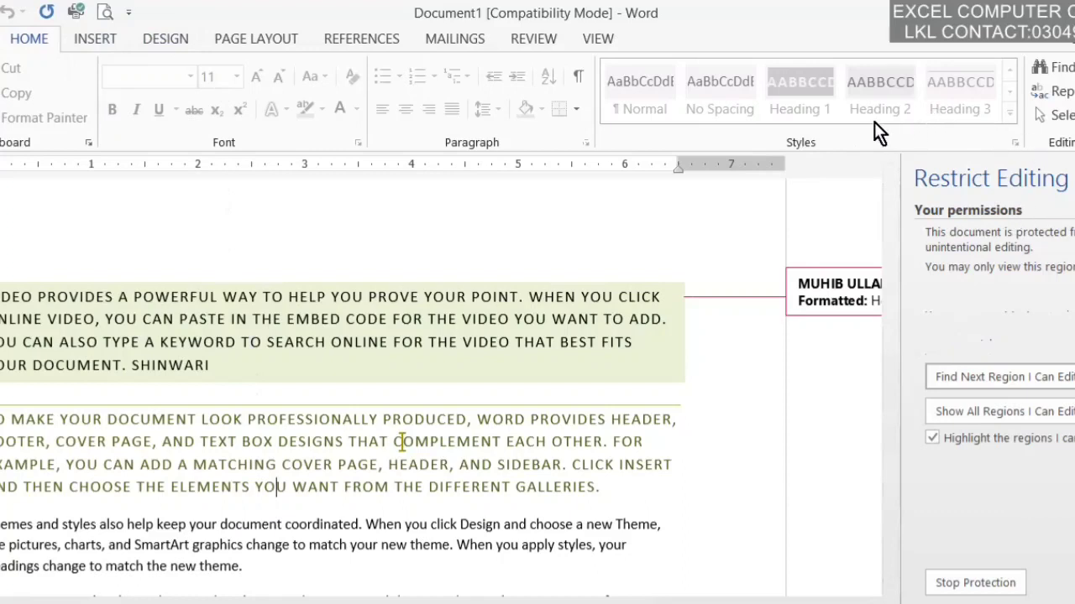
drag(359, 524, 127, 524)
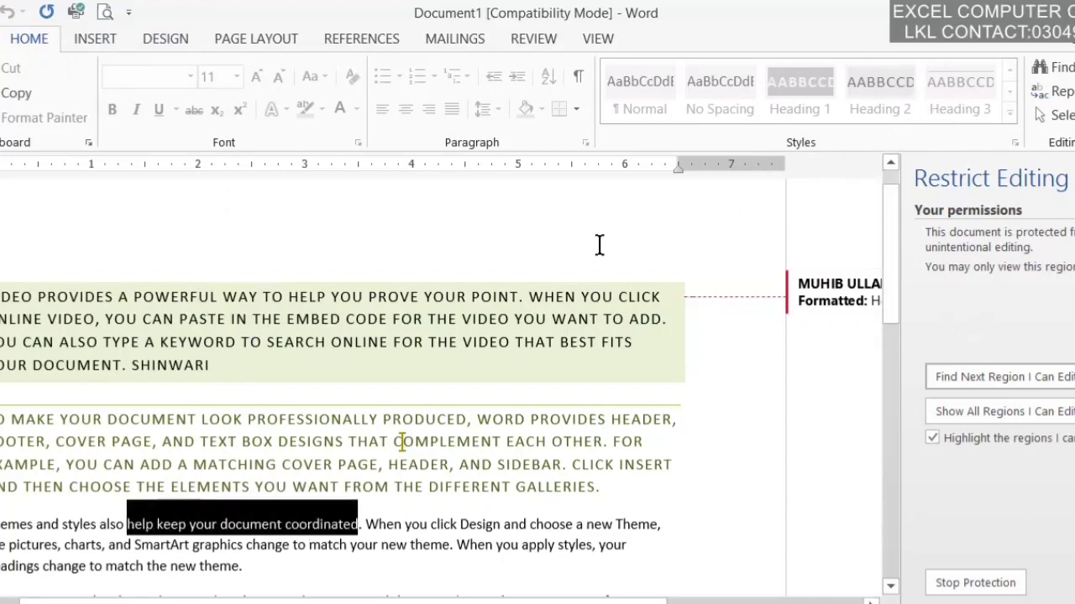
Step: From the Review tab, stop protection and enter the password
click(464, 42)
click(529, 39)
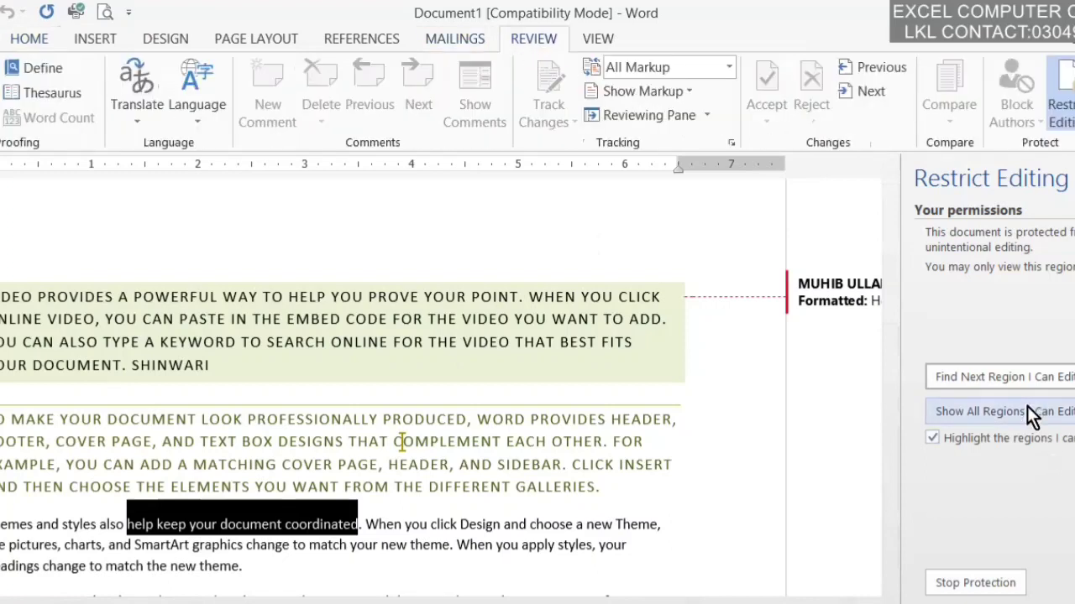
click(978, 583)
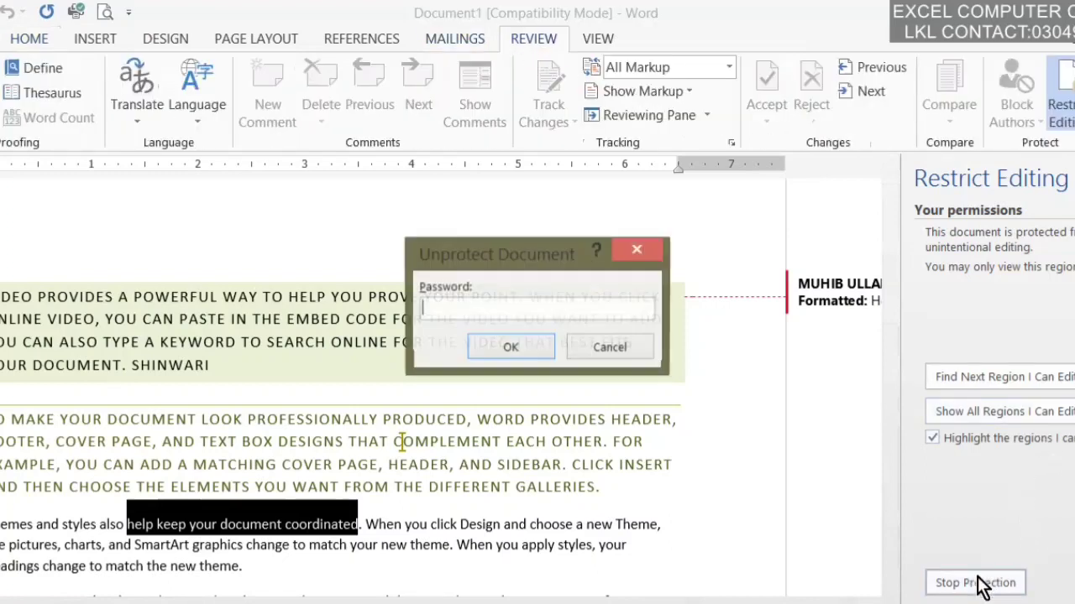
text(123)
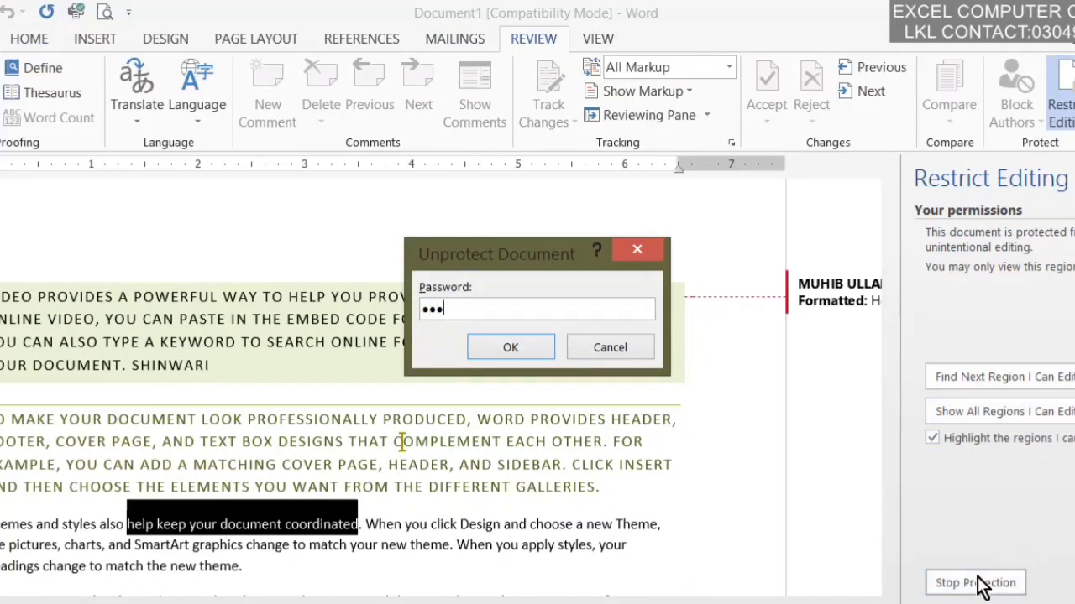
key(Return)
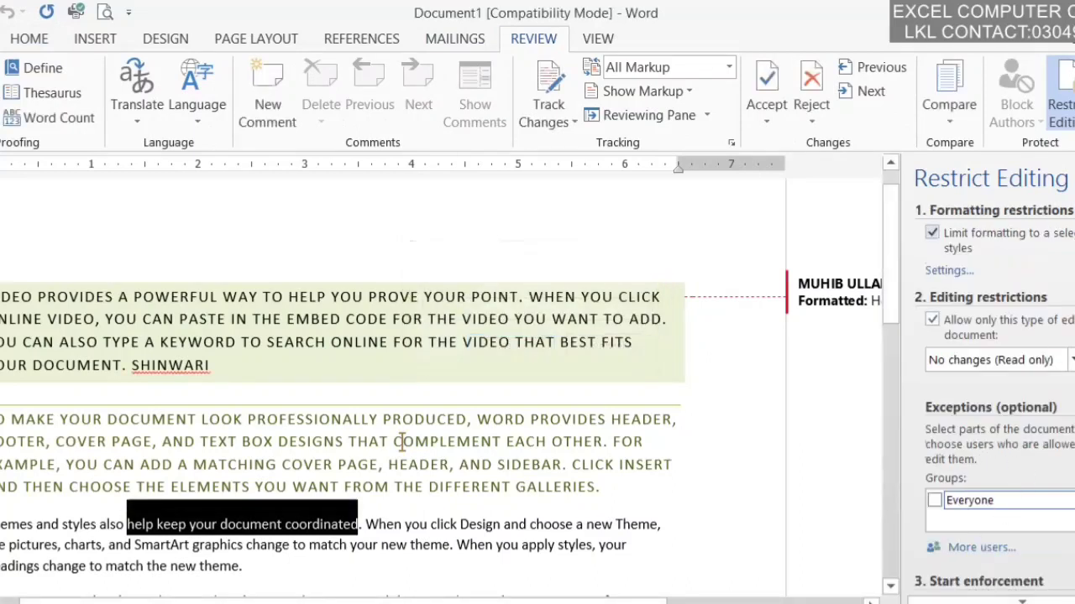